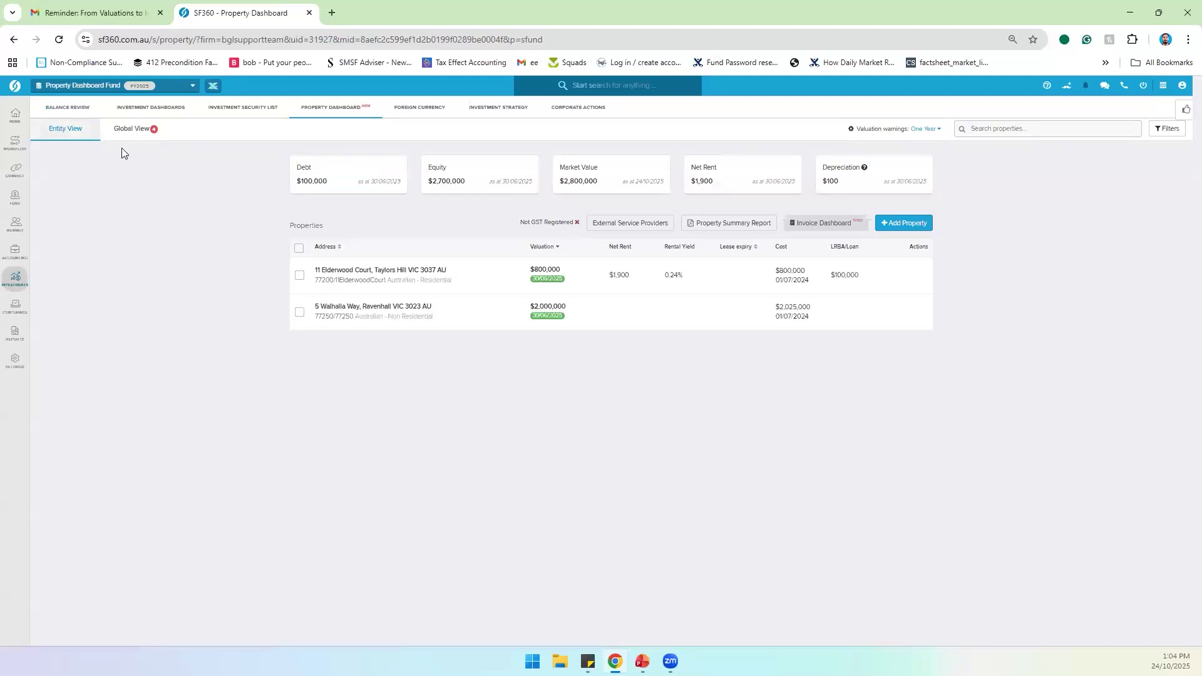
click(127, 133)
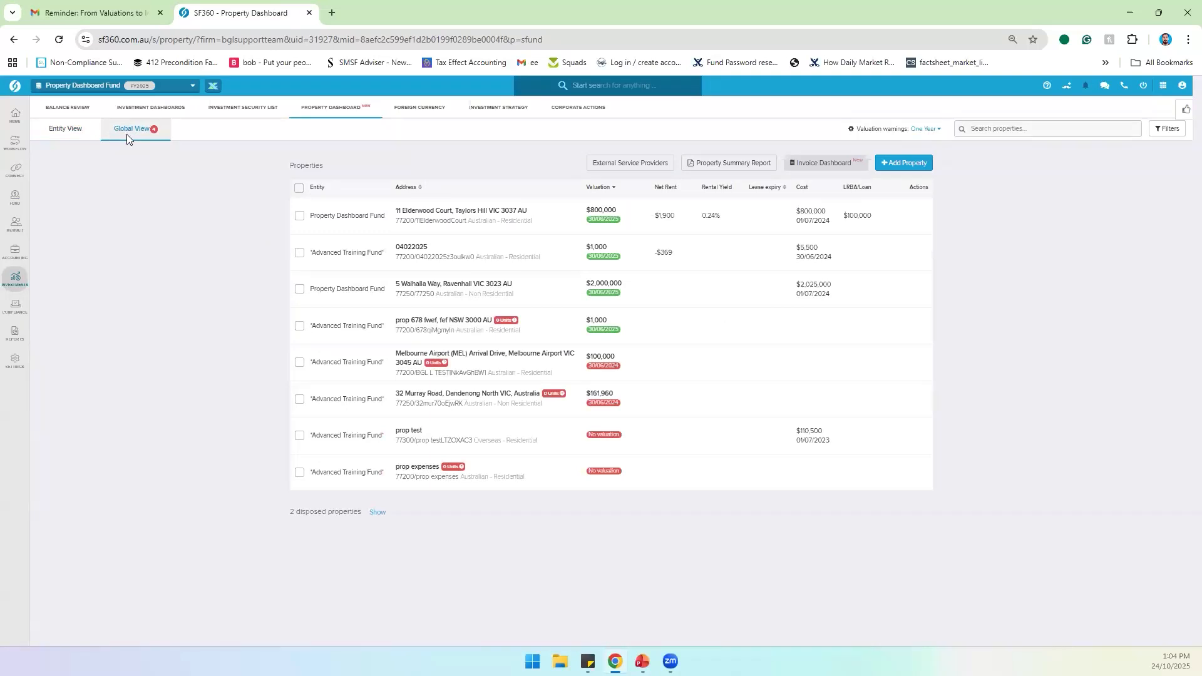
click(73, 132)
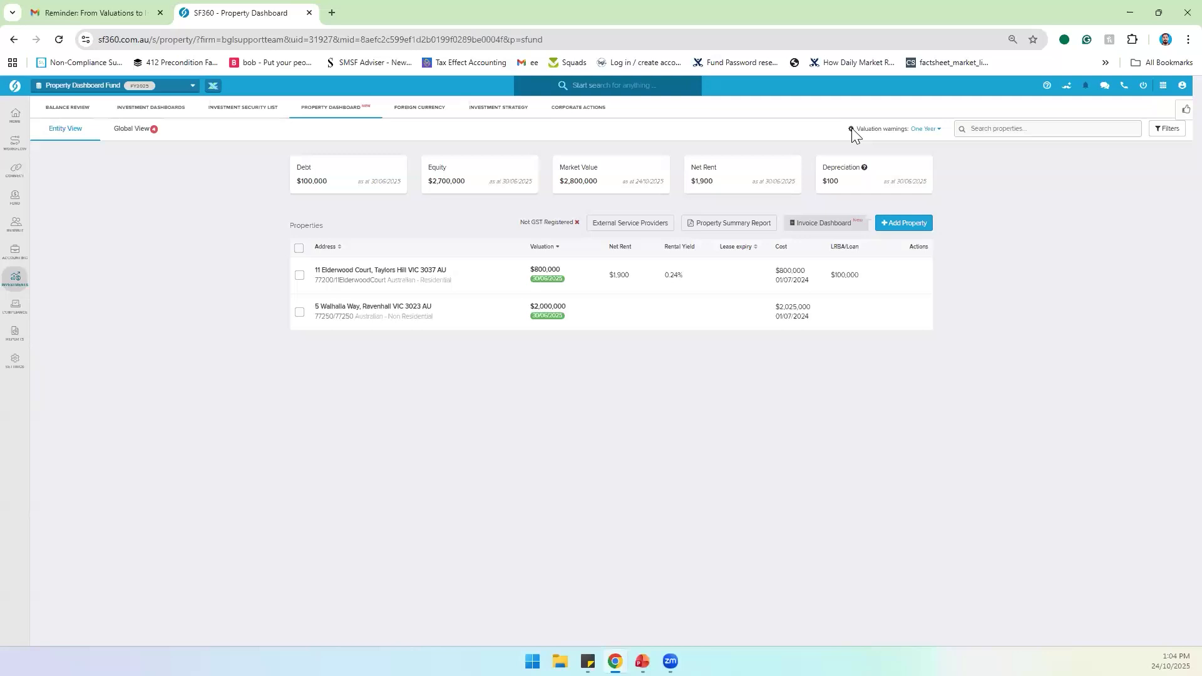
click(938, 130)
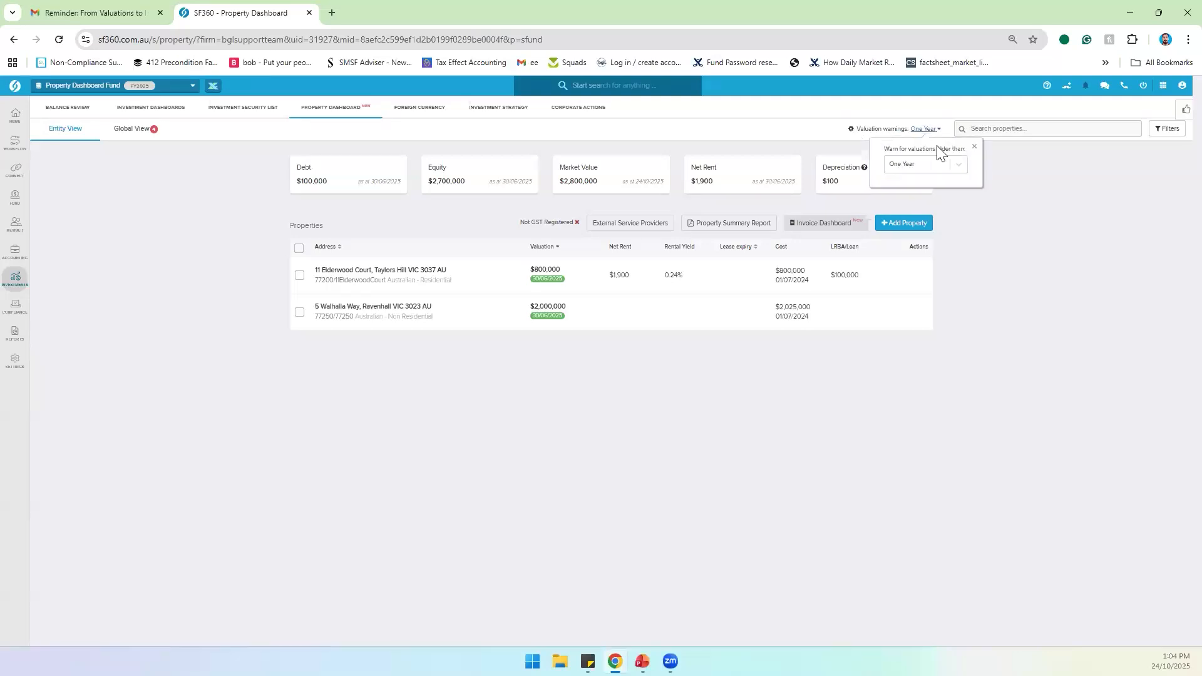
click(944, 164)
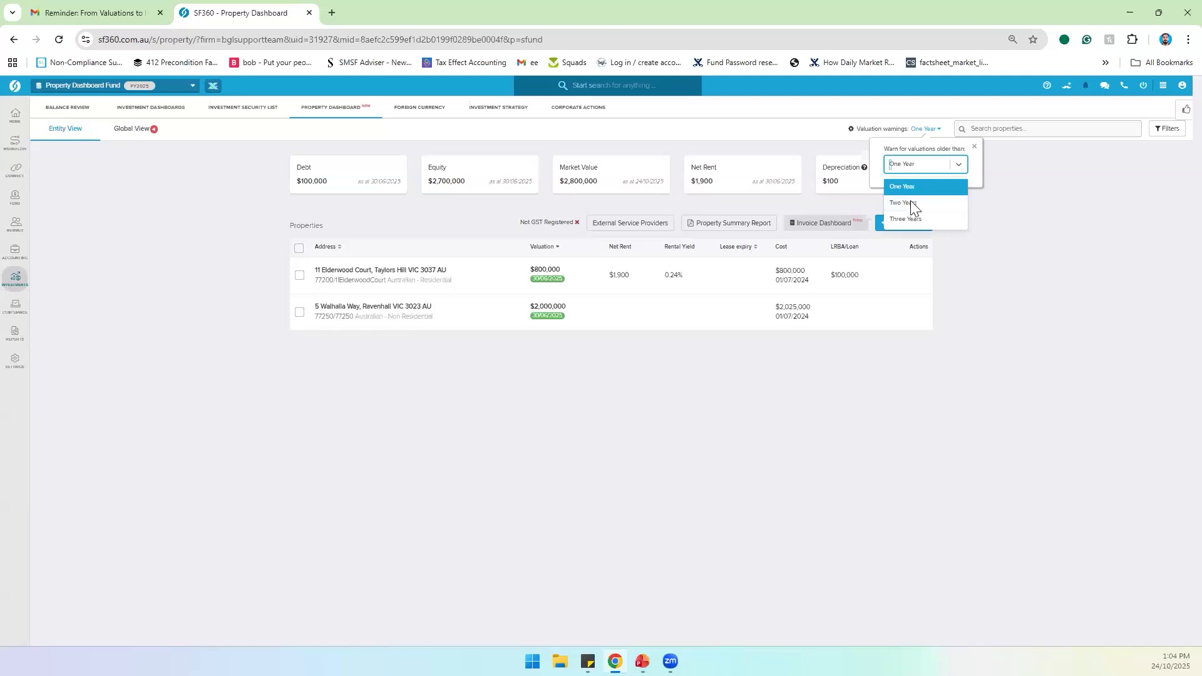
click(893, 164)
click(206, 197)
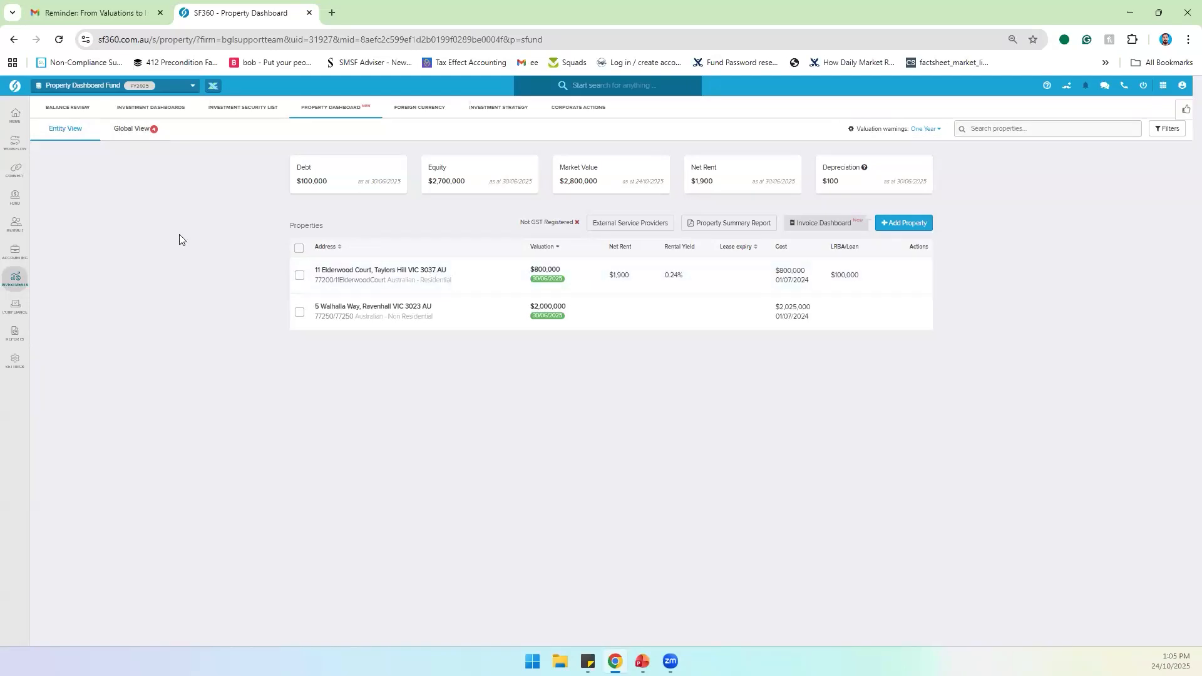
mouse_move(542, 283)
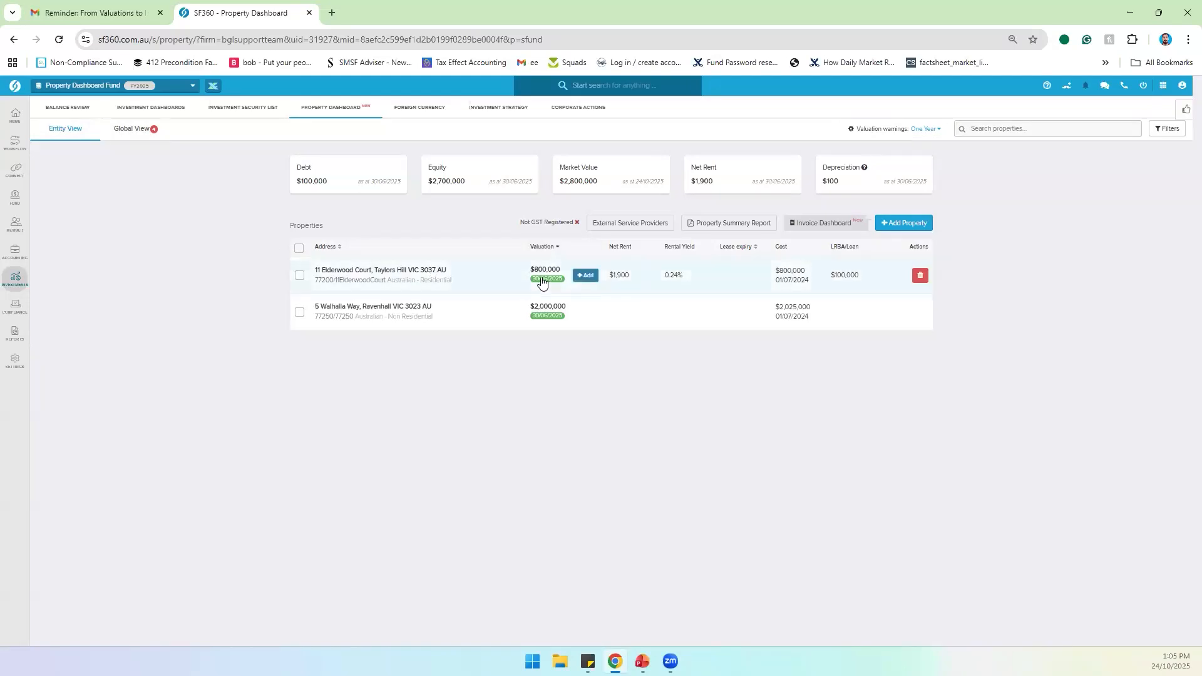
click(121, 134)
mouse_move(572, 373)
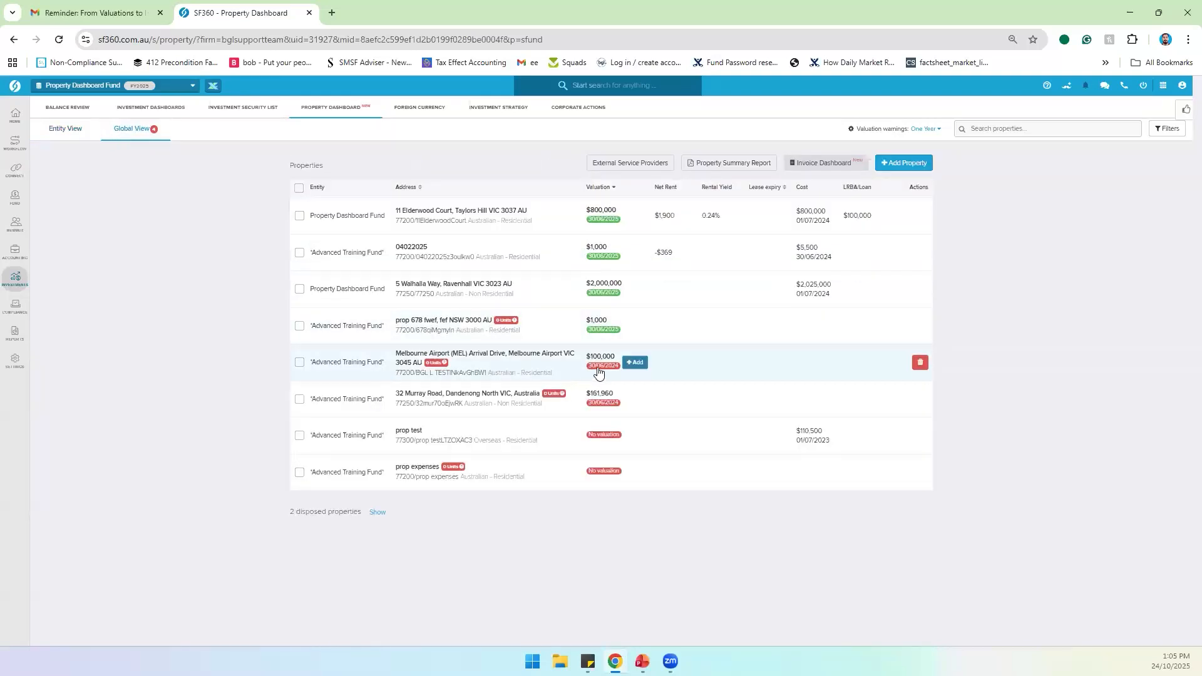
mouse_move(605, 441)
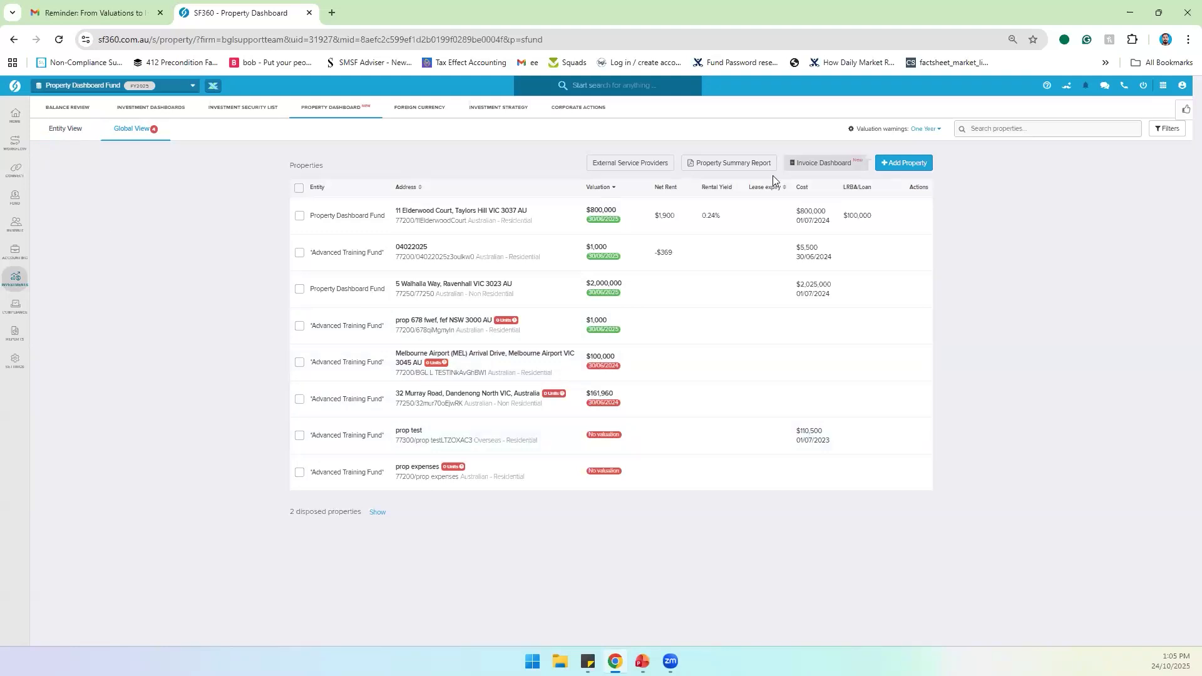
click(64, 145)
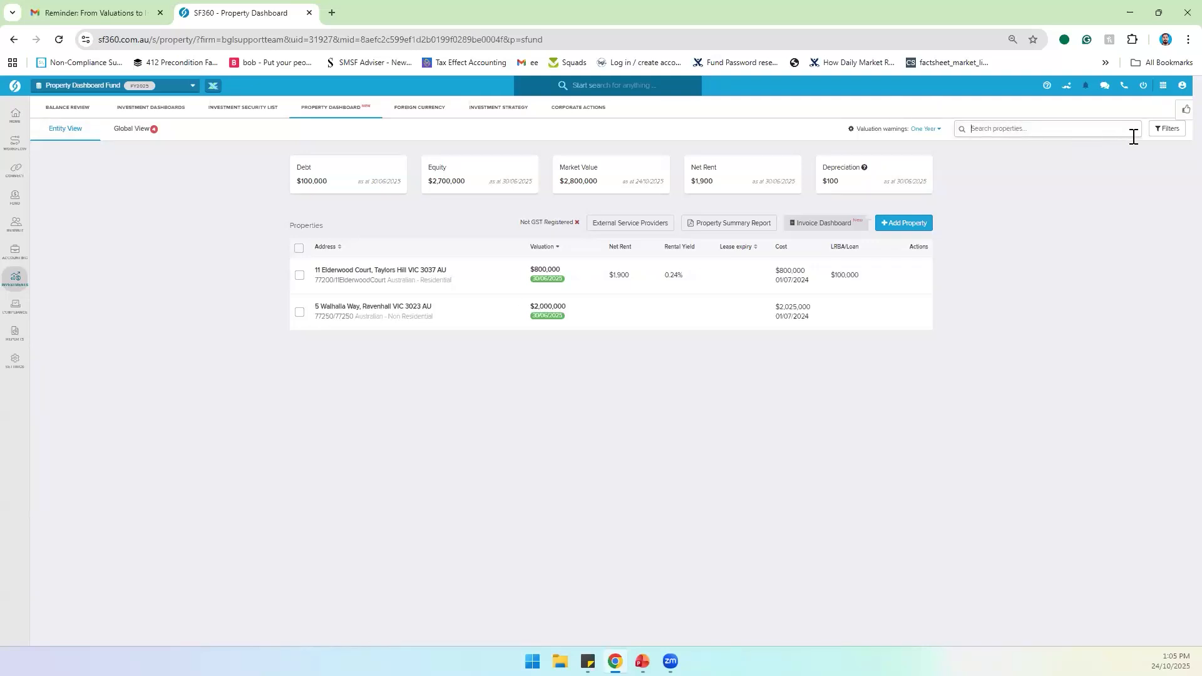
Step: Toggle the Linked to related parties filter on and off, and stop hiding disposed properties
click(1174, 129)
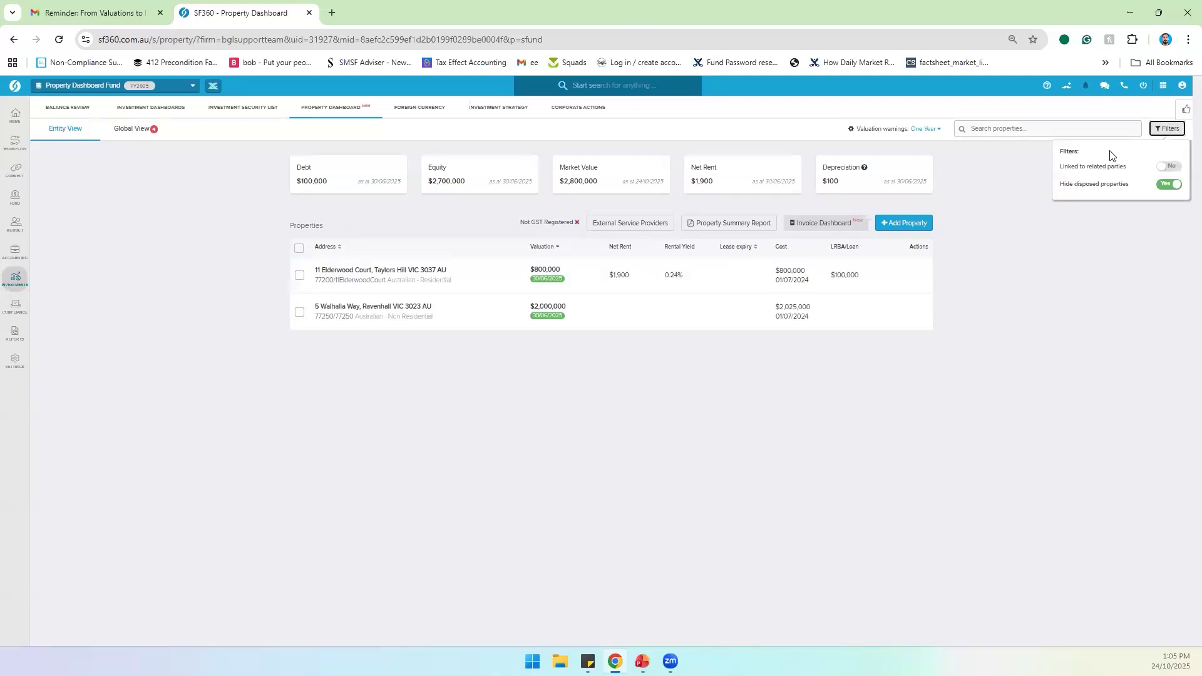
click(1168, 168)
click(1169, 168)
click(1169, 187)
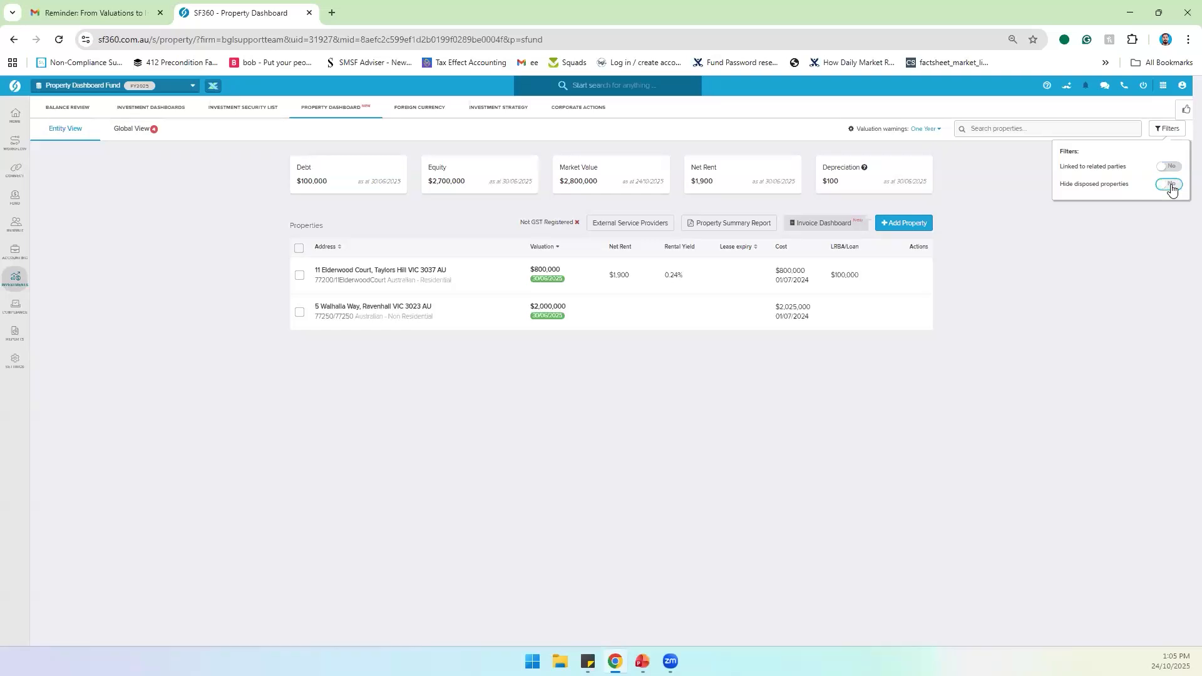
click(1163, 130)
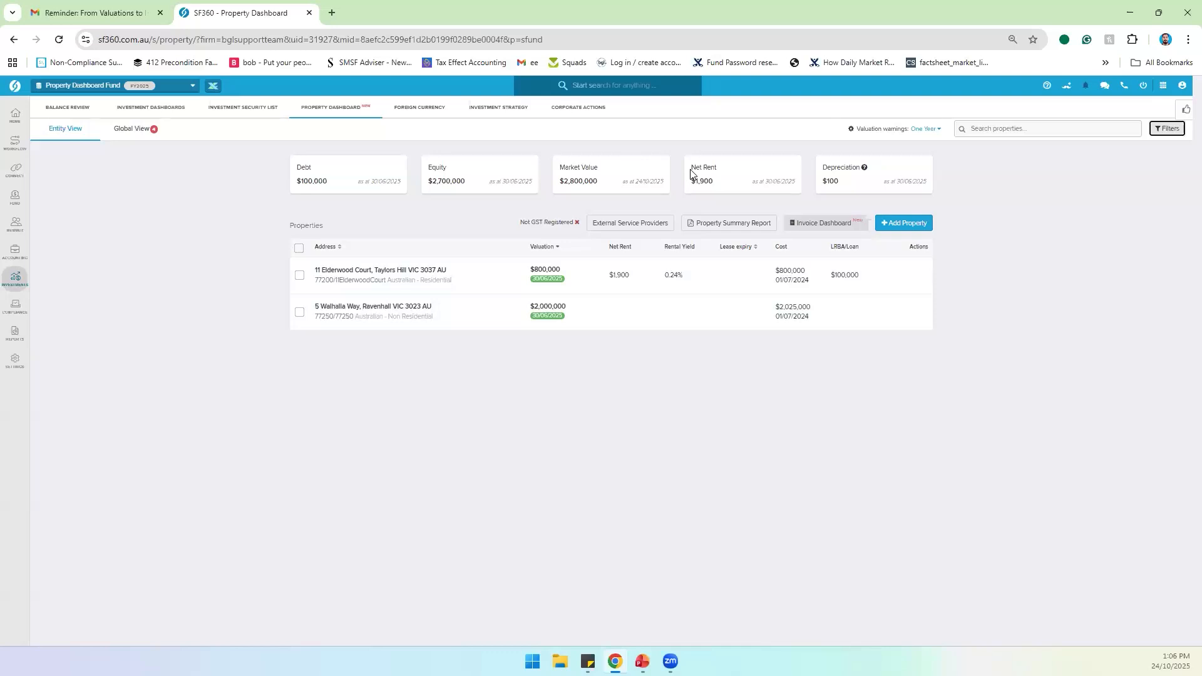
click(582, 278)
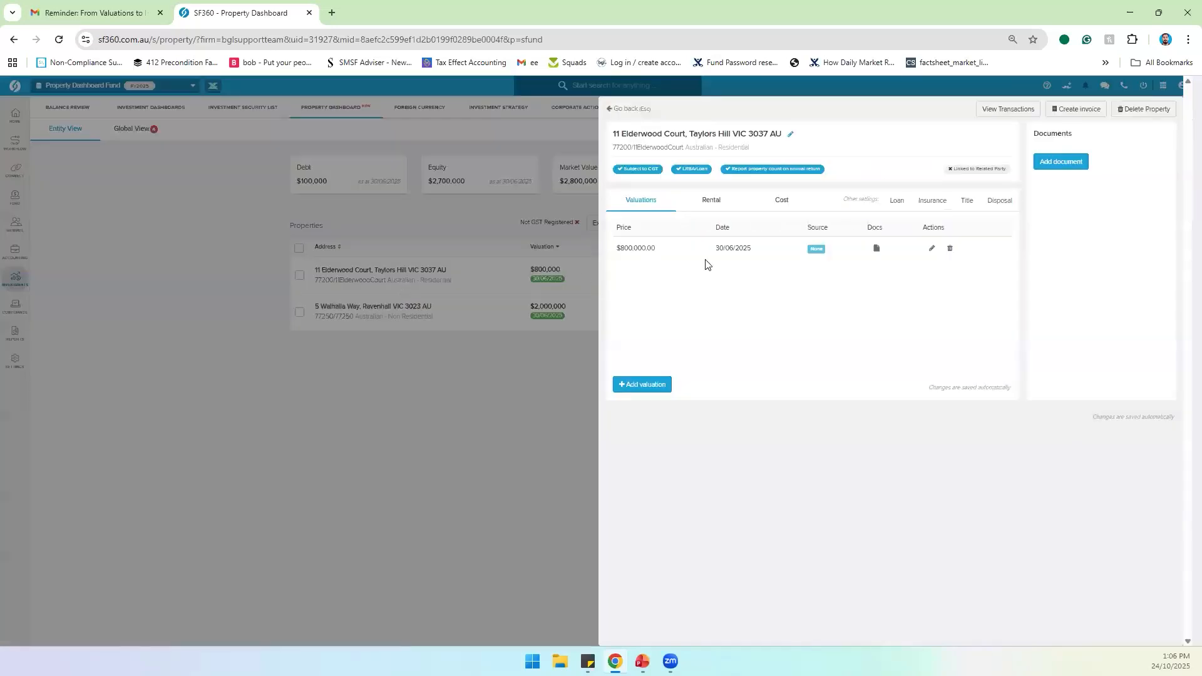
click(723, 199)
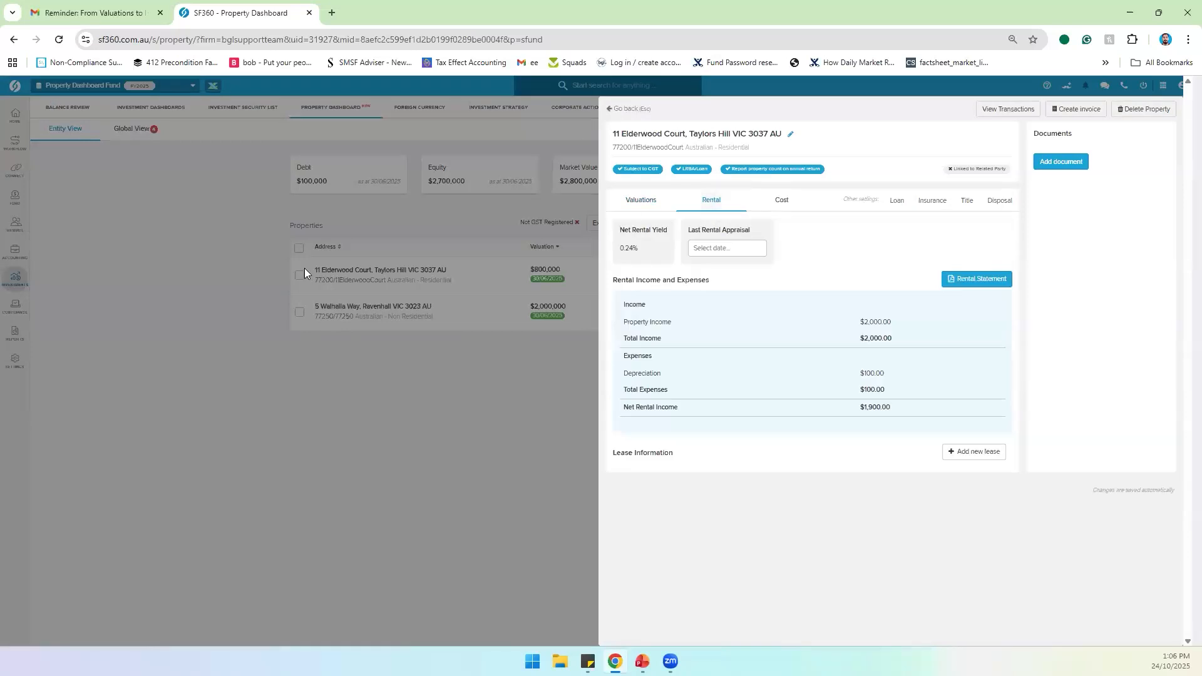
click(246, 245)
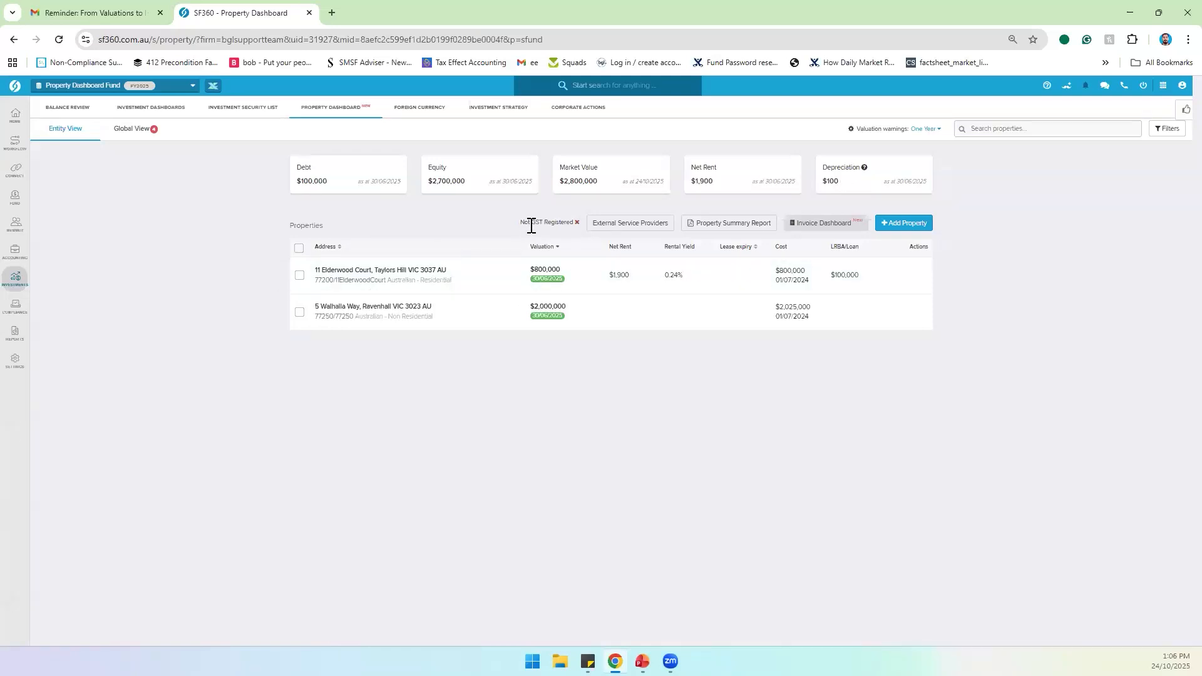
drag(518, 221, 583, 217)
click(239, 208)
mouse_move(16, 199)
right_click(62, 144)
click(96, 154)
click(355, 3)
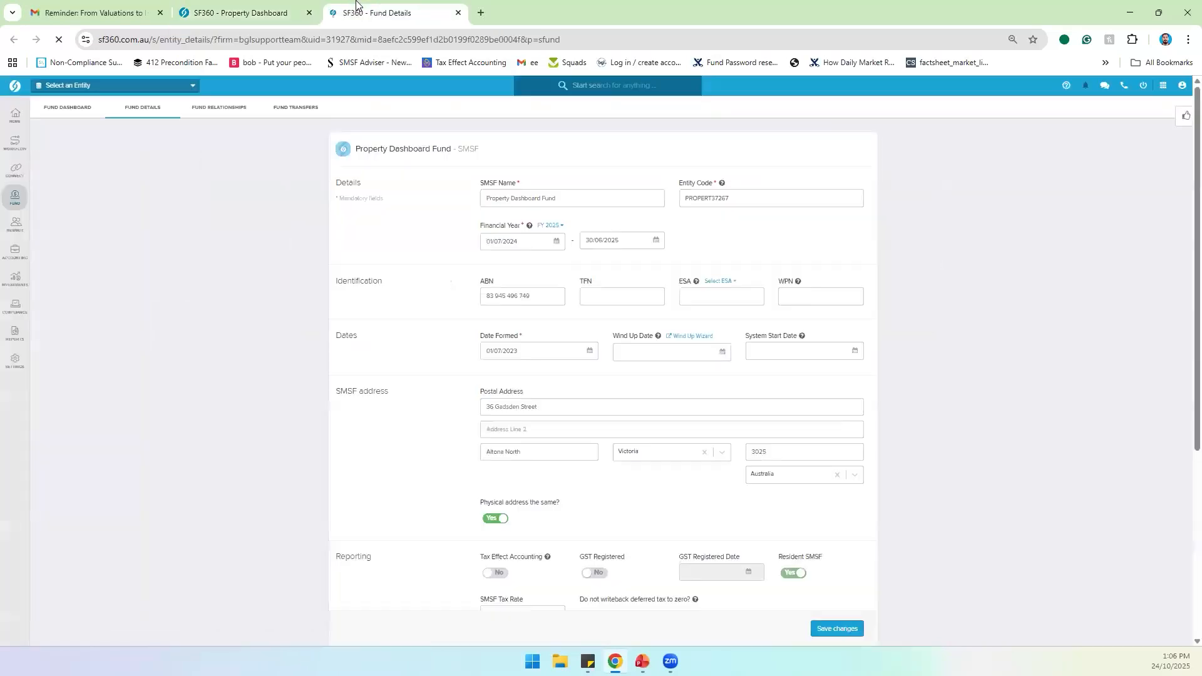
scroll(389, 269, down, 5)
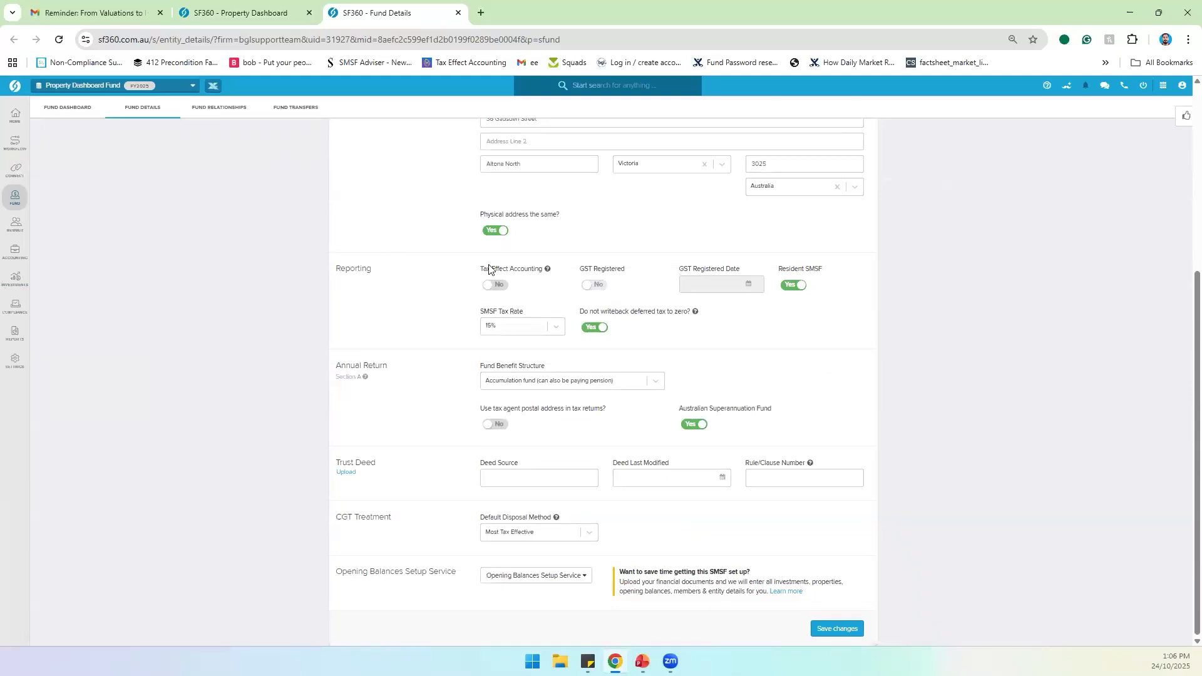
scroll(394, 236, up, 3)
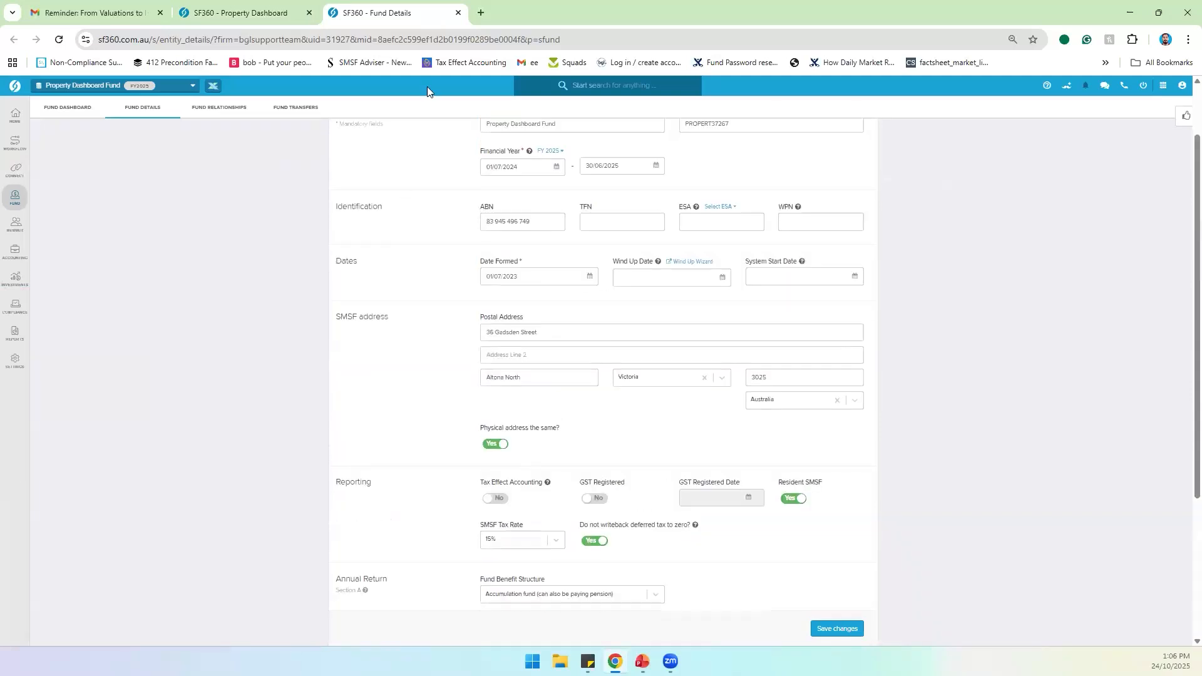
click(458, 12)
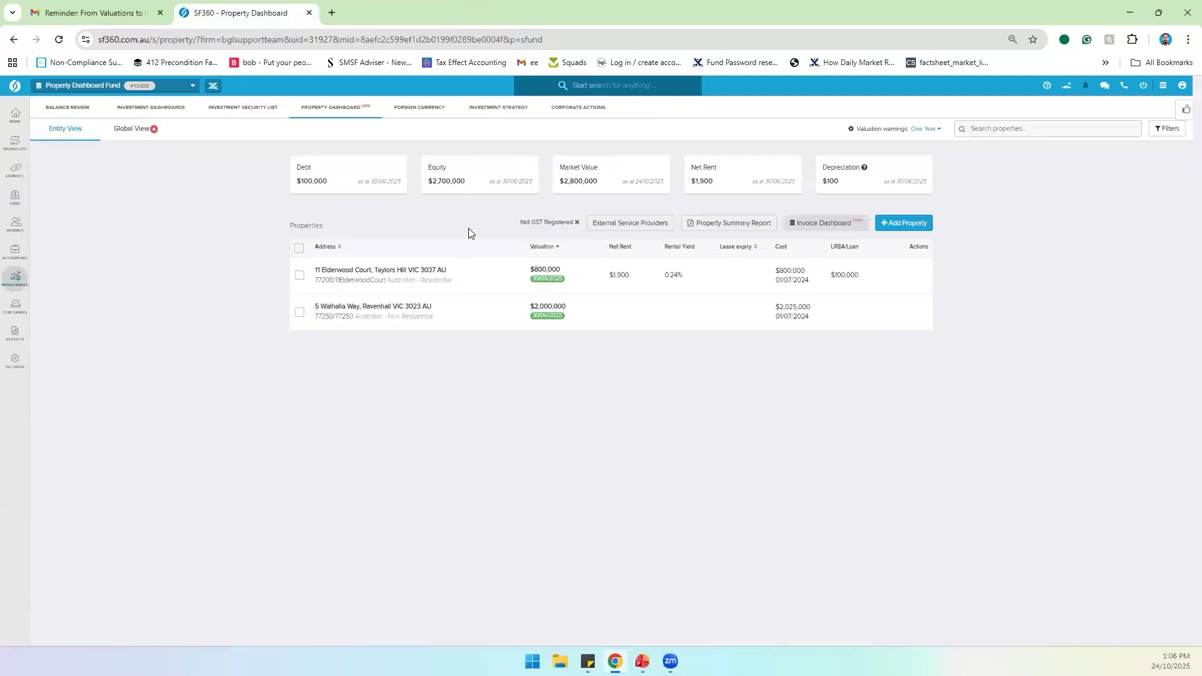
click(626, 227)
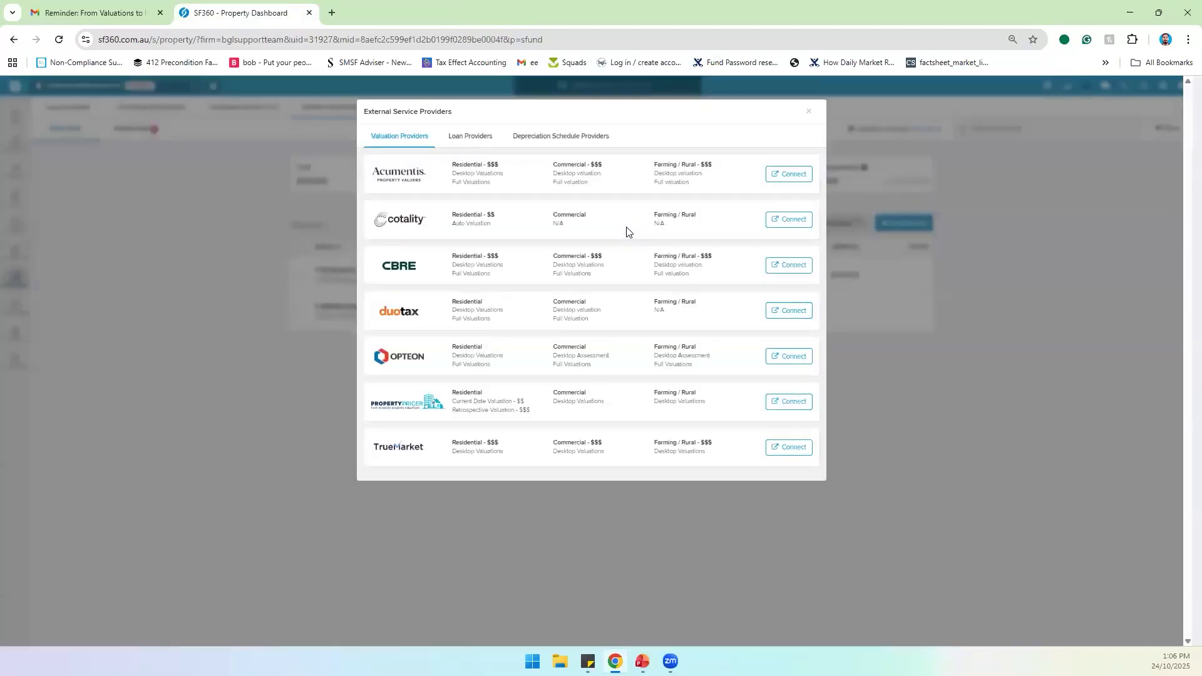
click(471, 139)
click(542, 143)
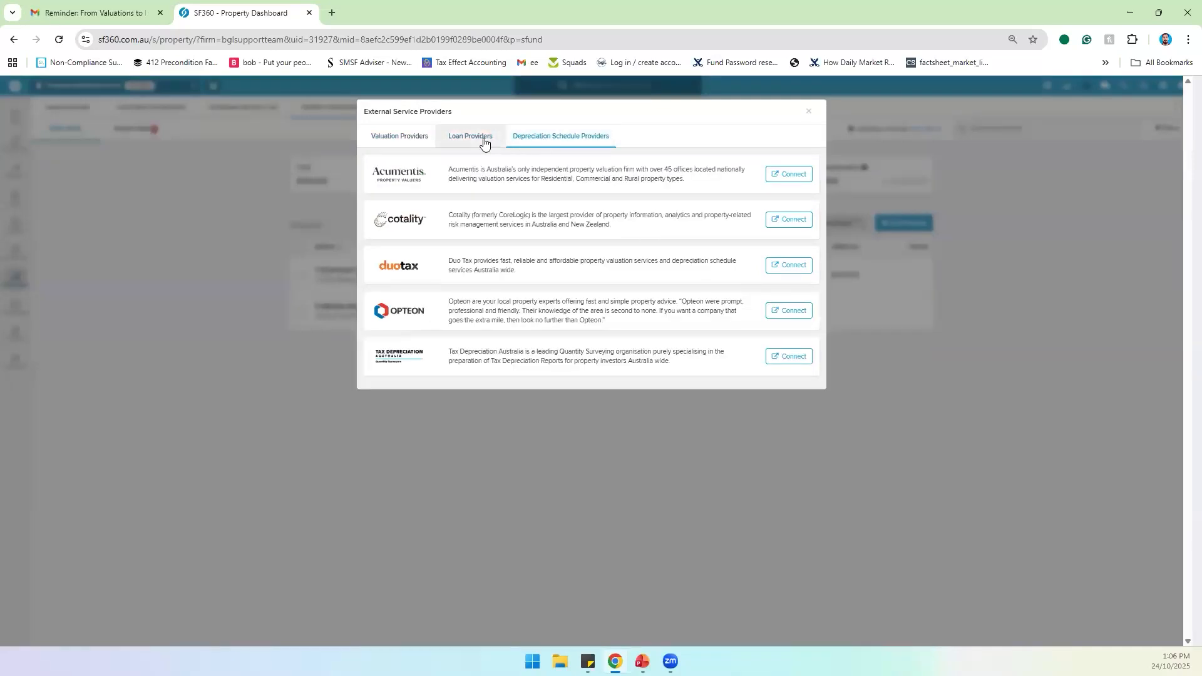
click(484, 143)
click(542, 141)
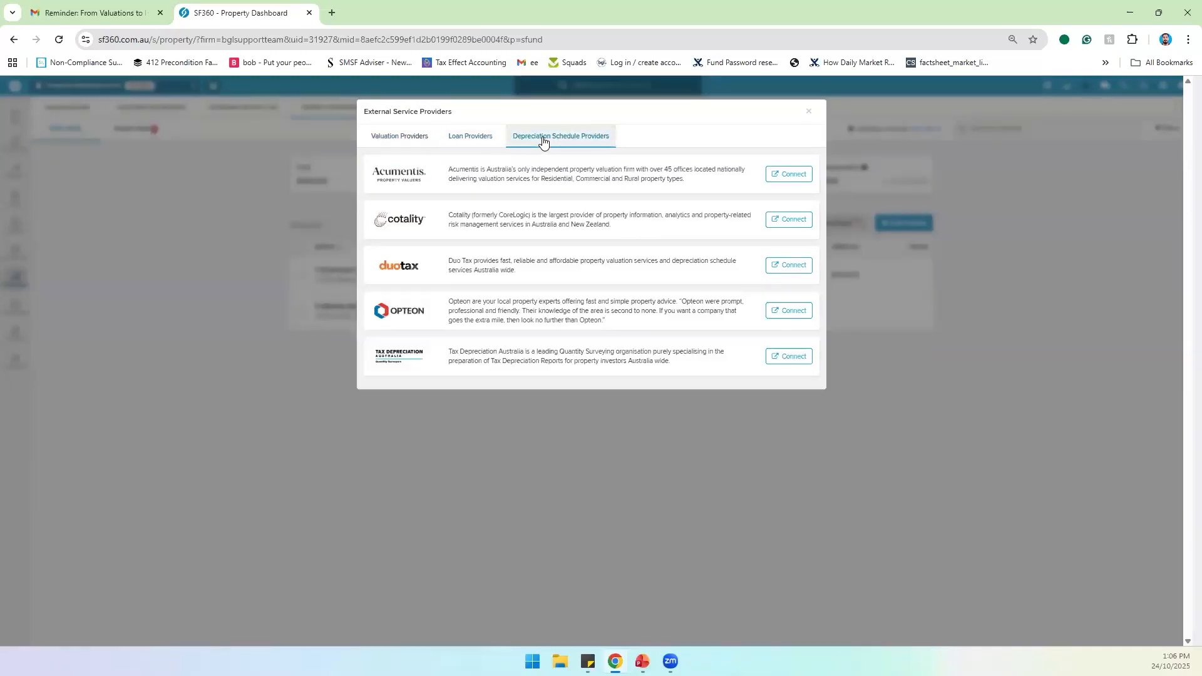
click(802, 115)
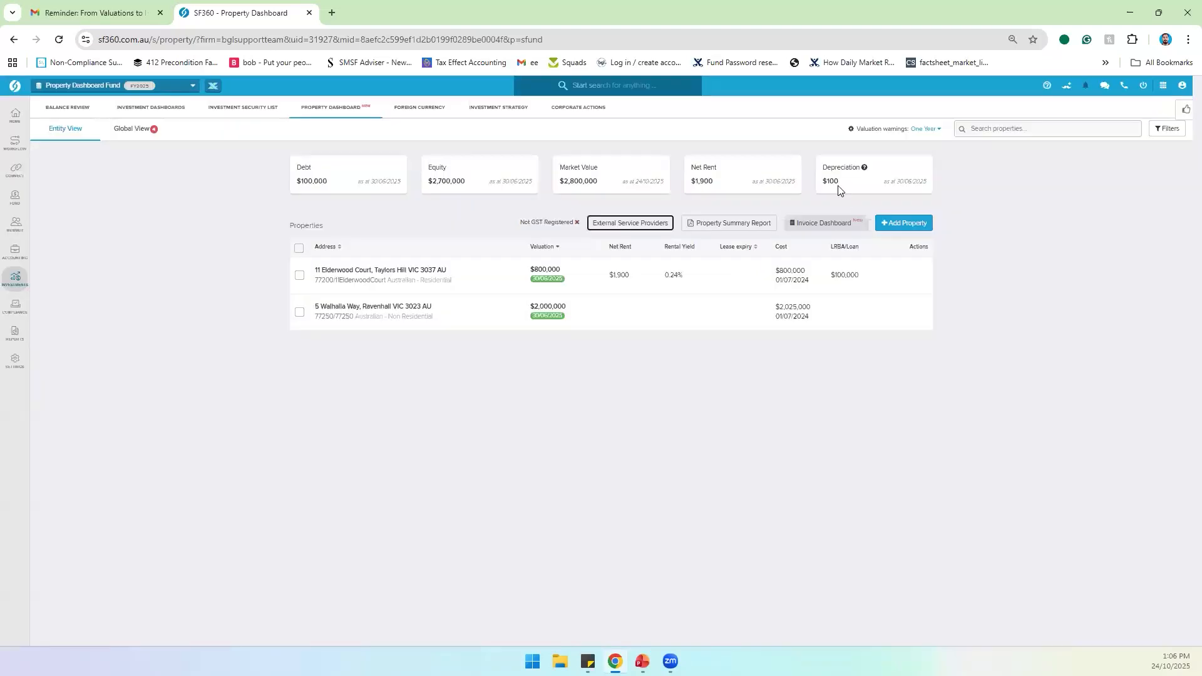
click(645, 227)
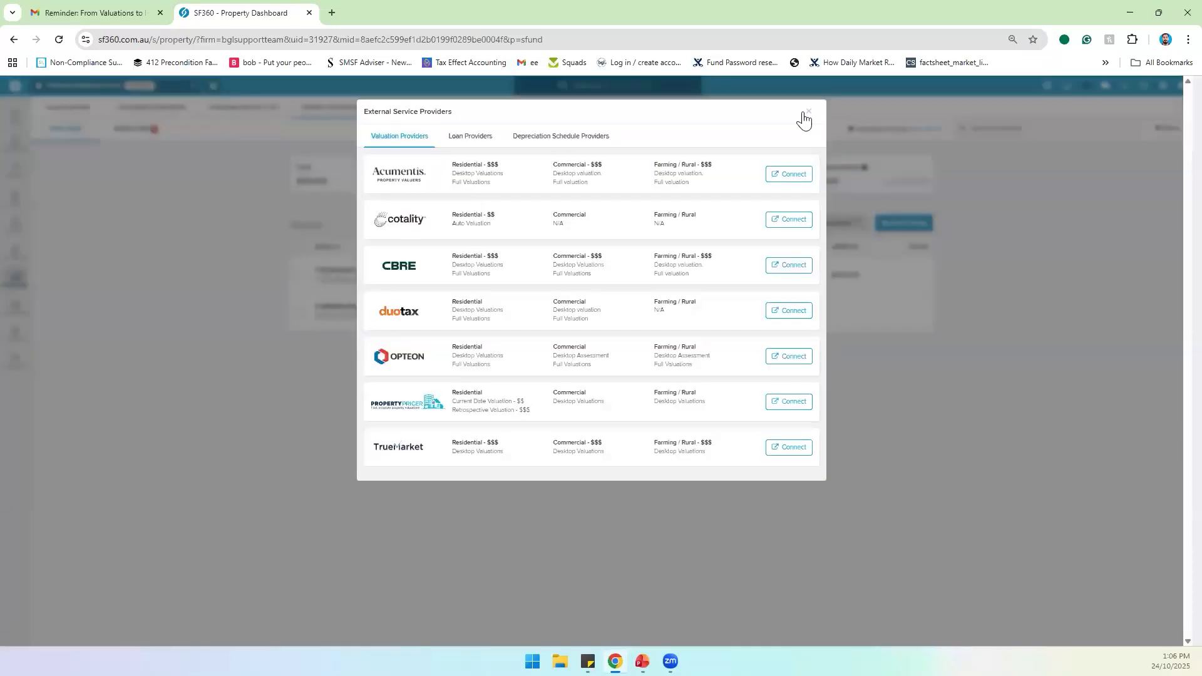
click(802, 115)
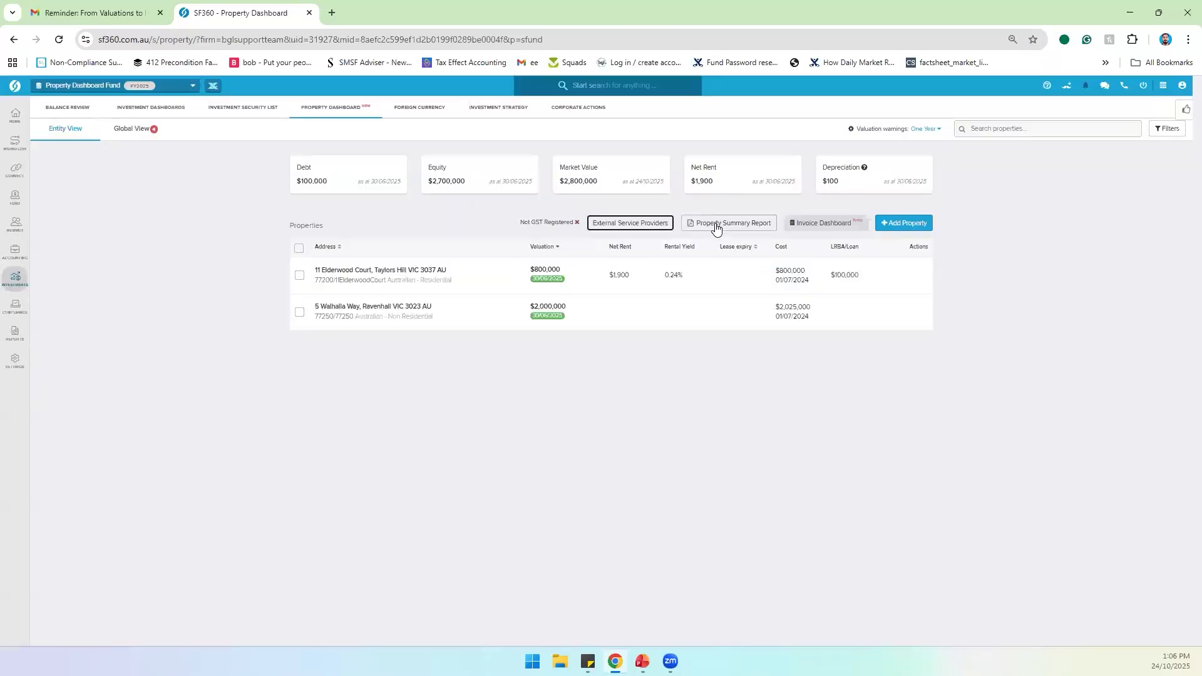
Step: Switch the property dashboard to the Global View of properties across all entities
click(716, 230)
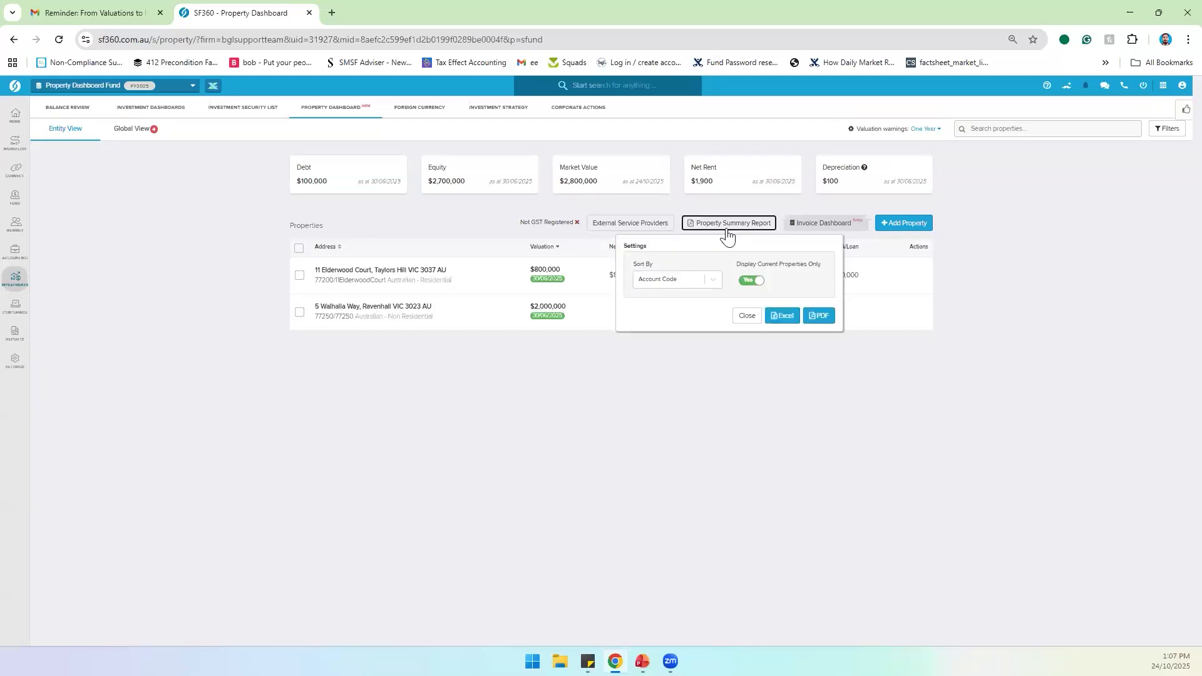
click(726, 233)
click(148, 141)
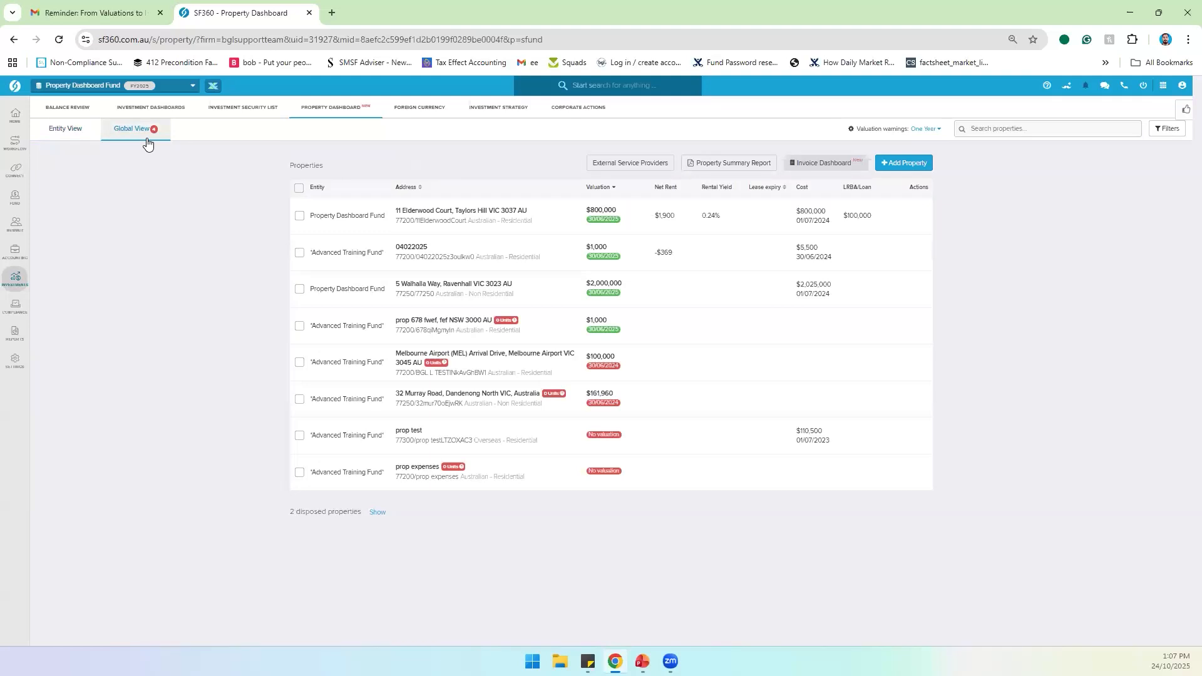
Step: Set the Property Summary Report to current properties only, sorted by Account Code
click(721, 164)
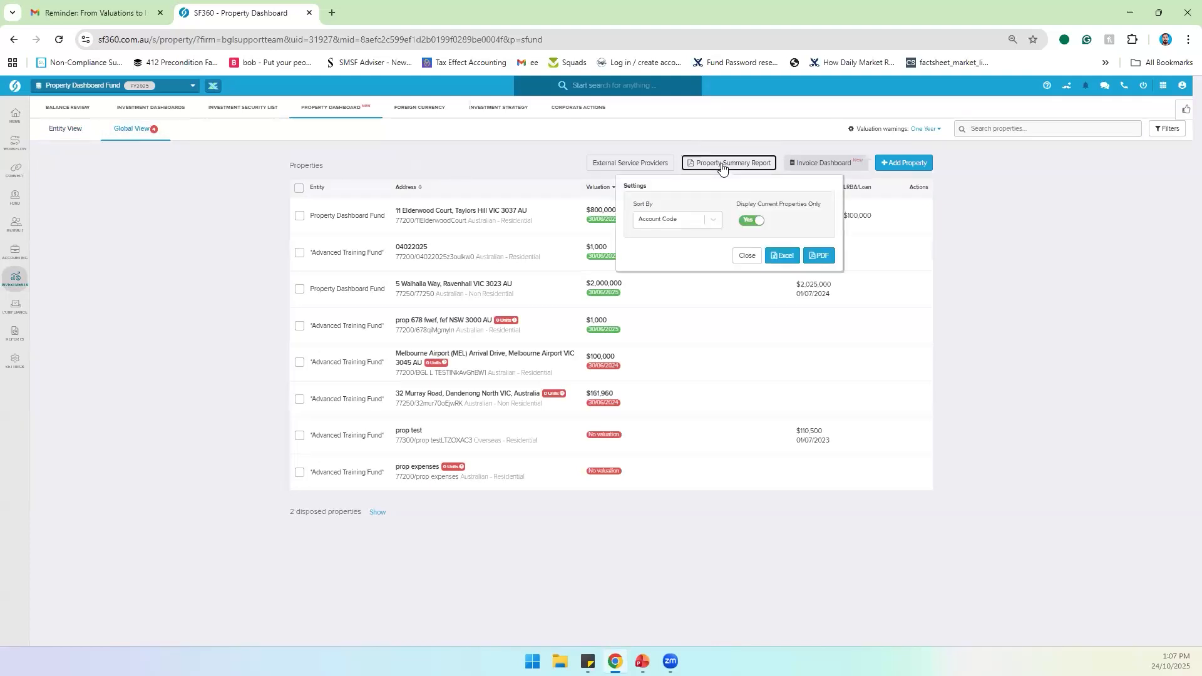
click(748, 224)
click(748, 224)
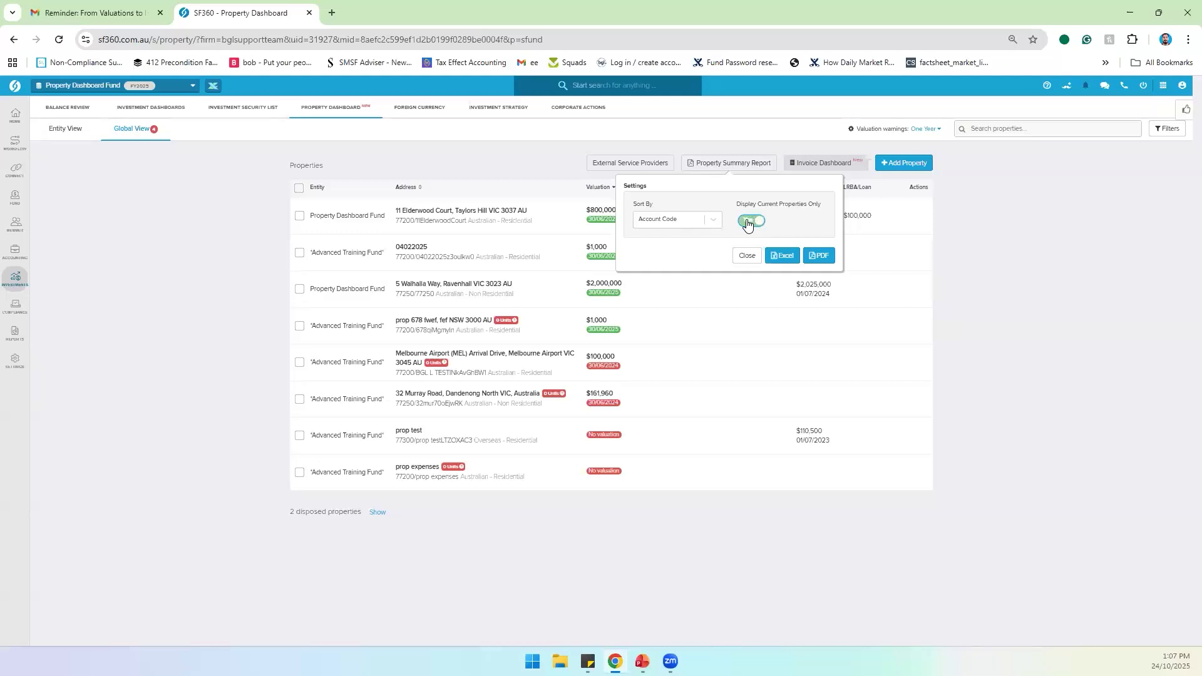
click(684, 224)
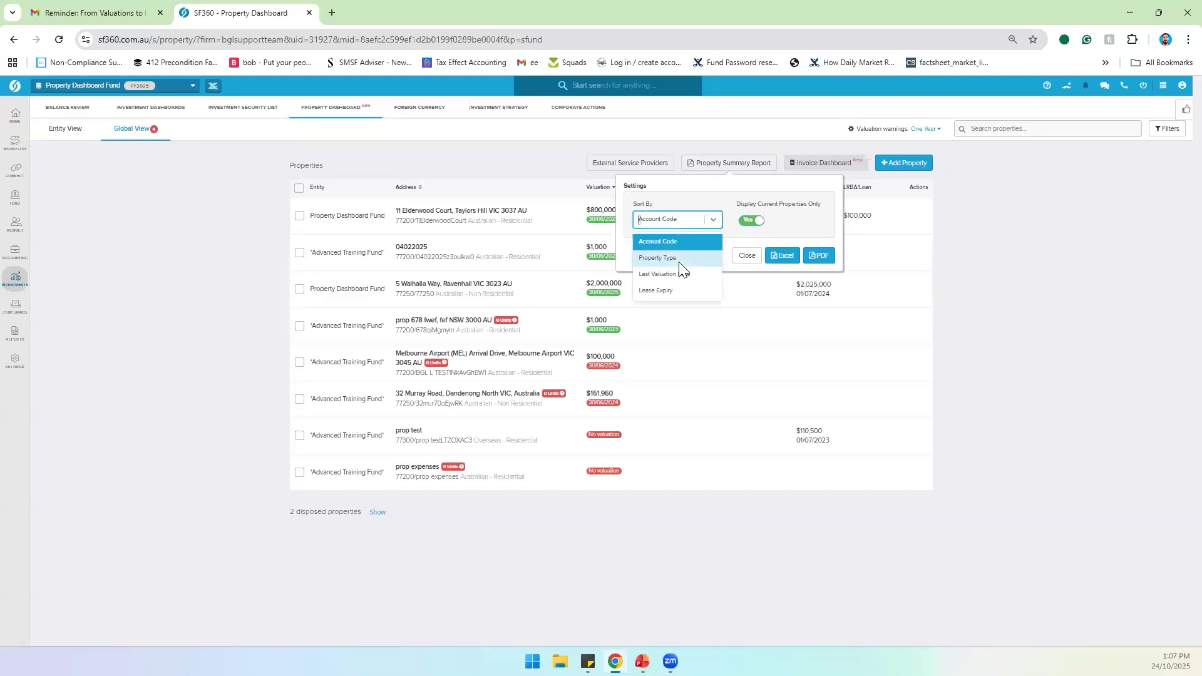
click(699, 224)
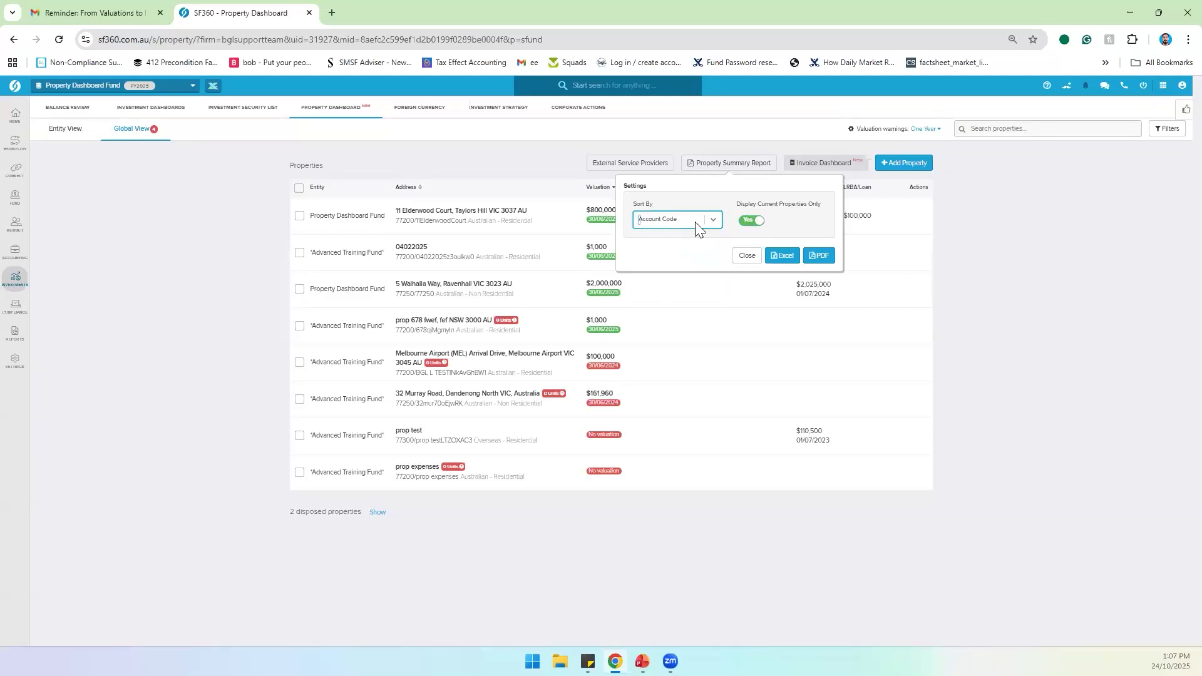
Step: Export the Property Summary Report to Excel, save the .xls file, and open it
click(784, 258)
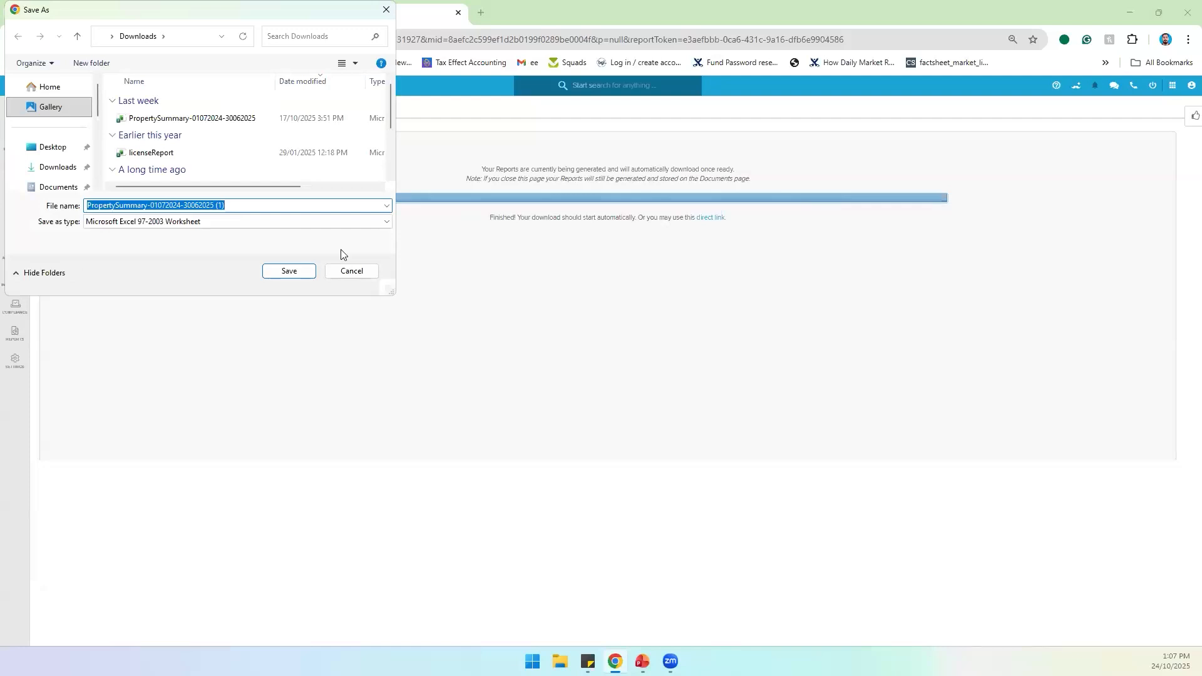
click(288, 271)
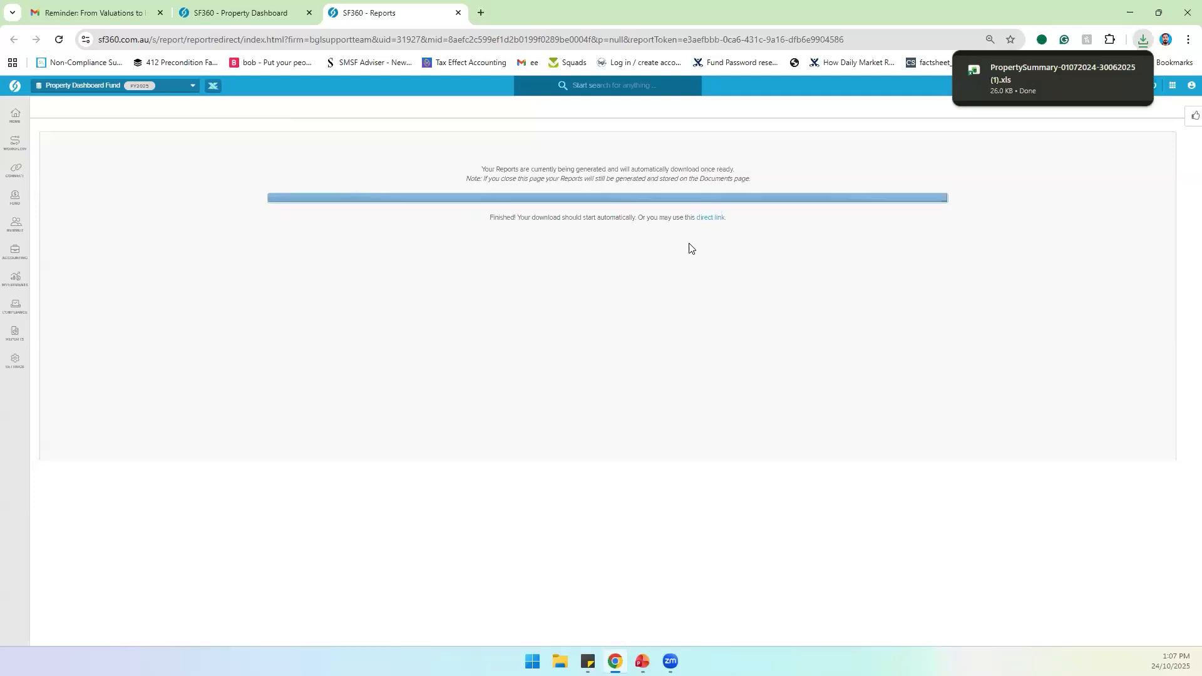
mouse_move(1035, 75)
click(1034, 74)
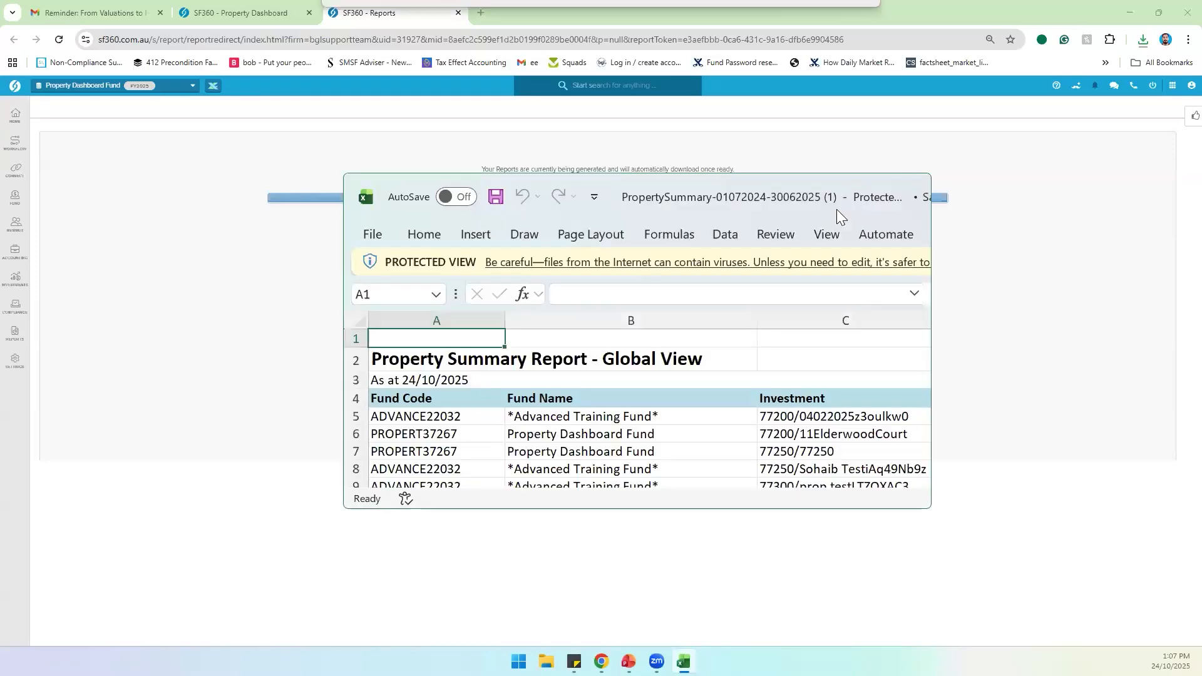
Step: Maximize the report workbook, enable editing, review the sheet, and close Excel
click(889, 188)
click(506, 59)
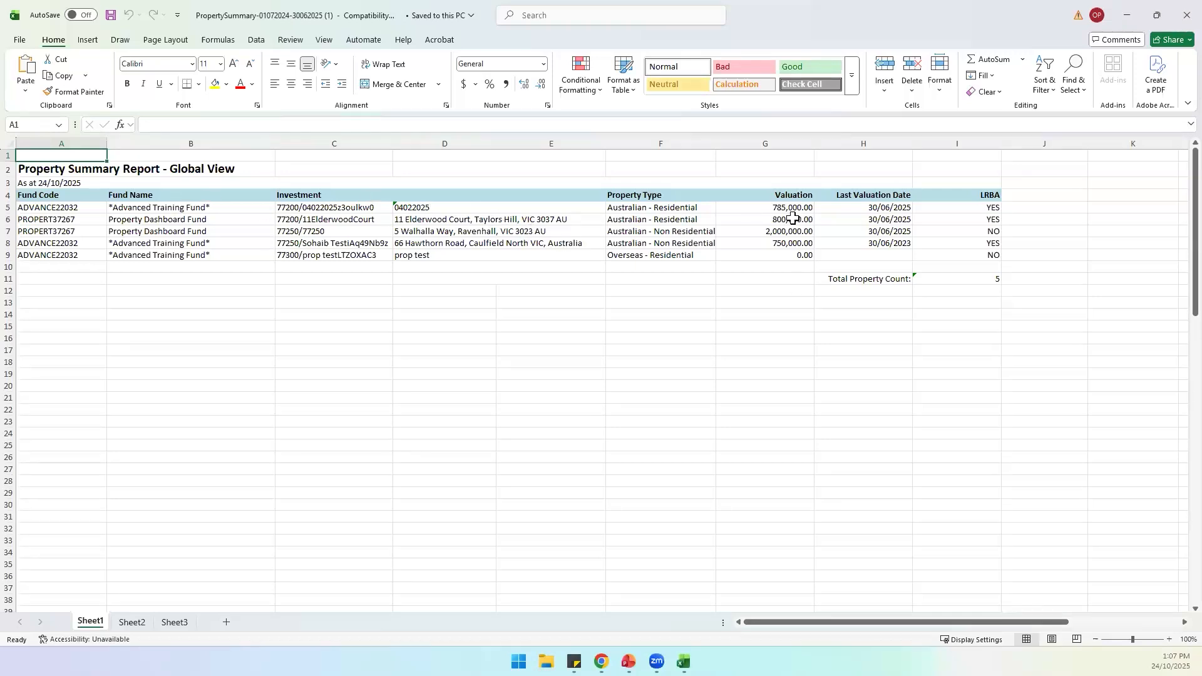
click(1177, 18)
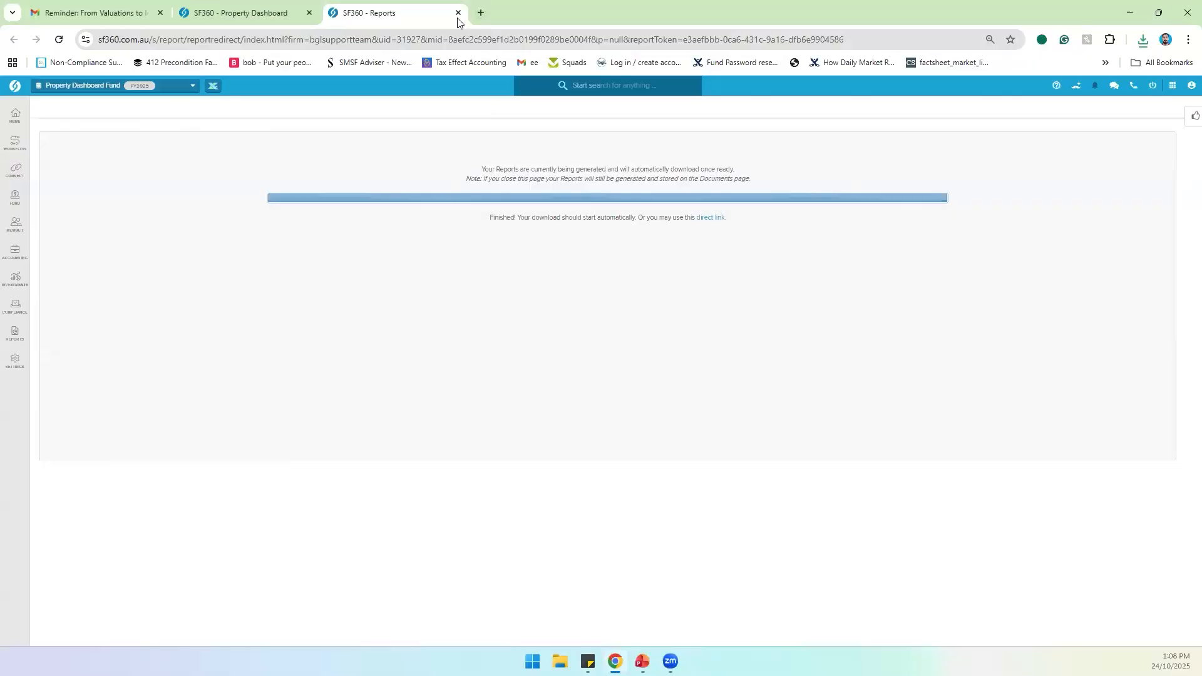
Step: Close the Reports tab and its settings popup, returning to the fund's Entity View
key(ctrl+w)
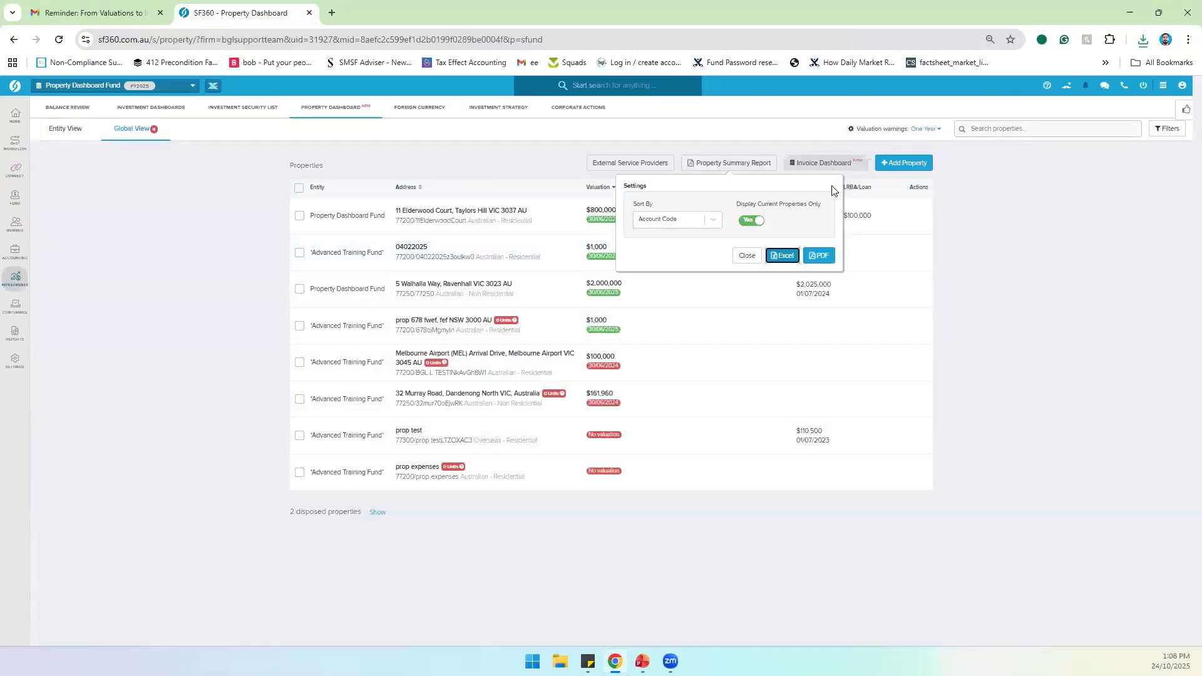
click(747, 255)
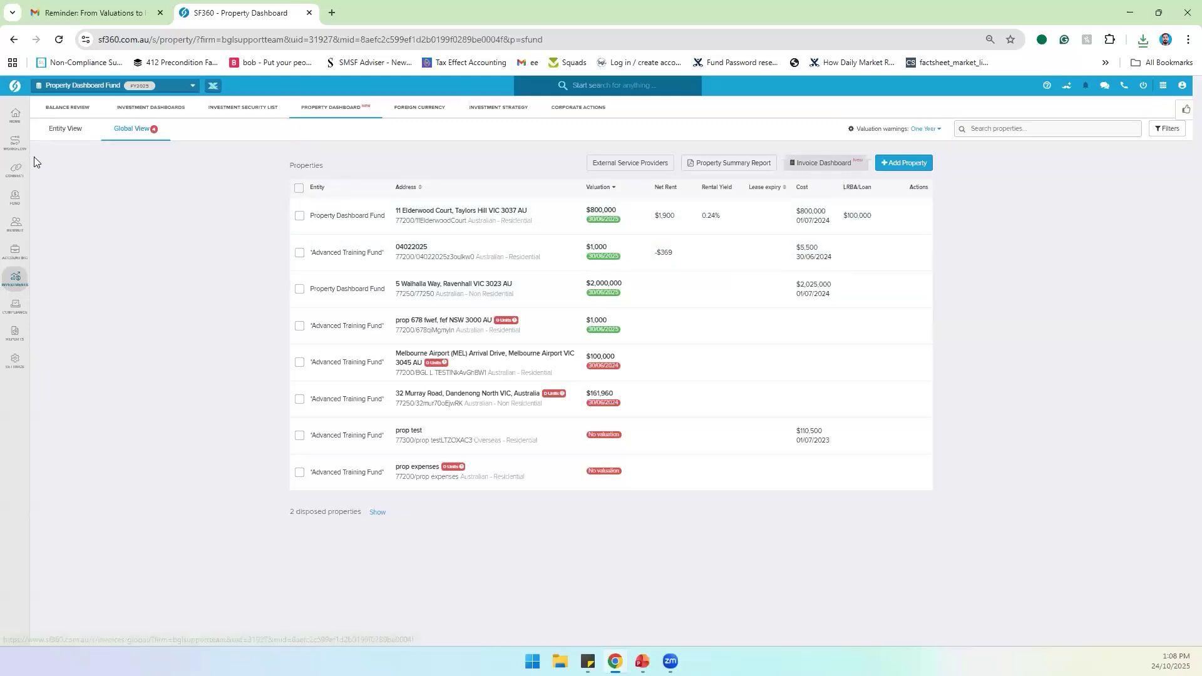
click(57, 141)
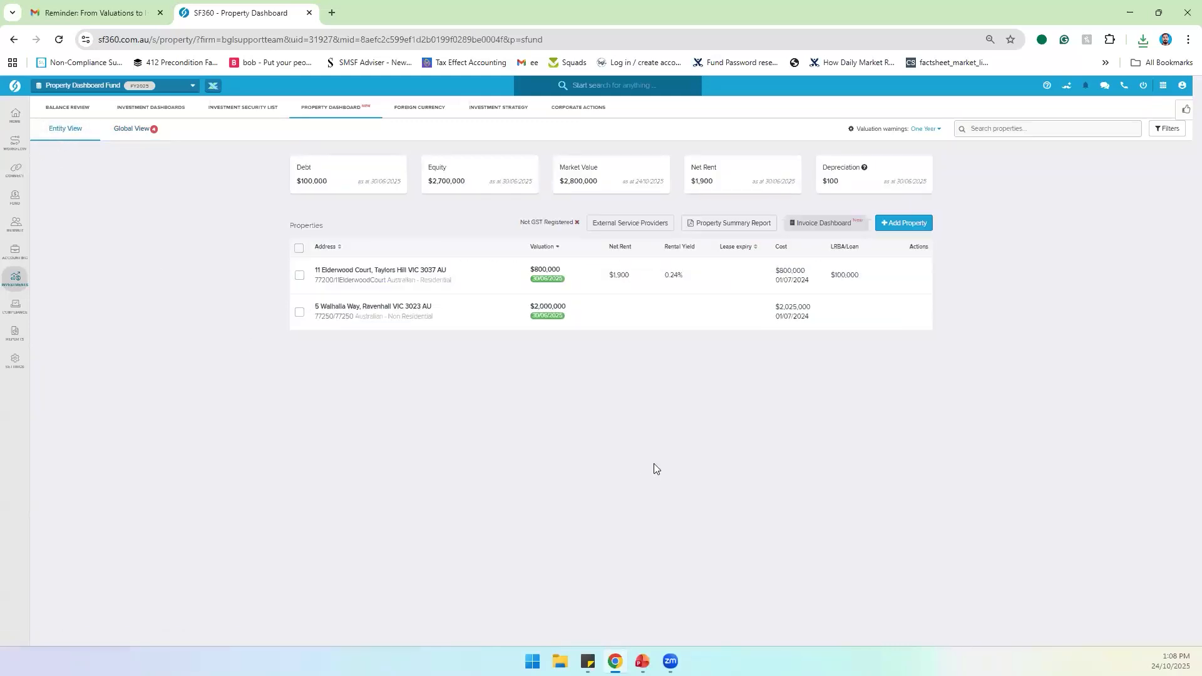
click(895, 224)
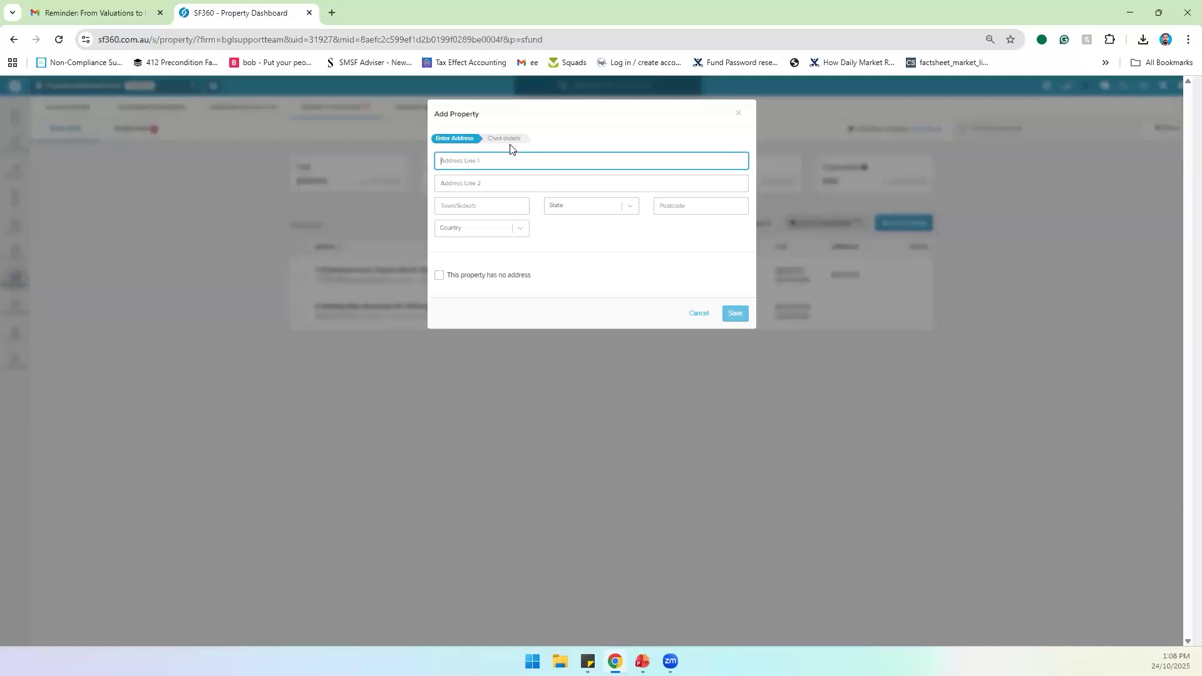
text(9 walh)
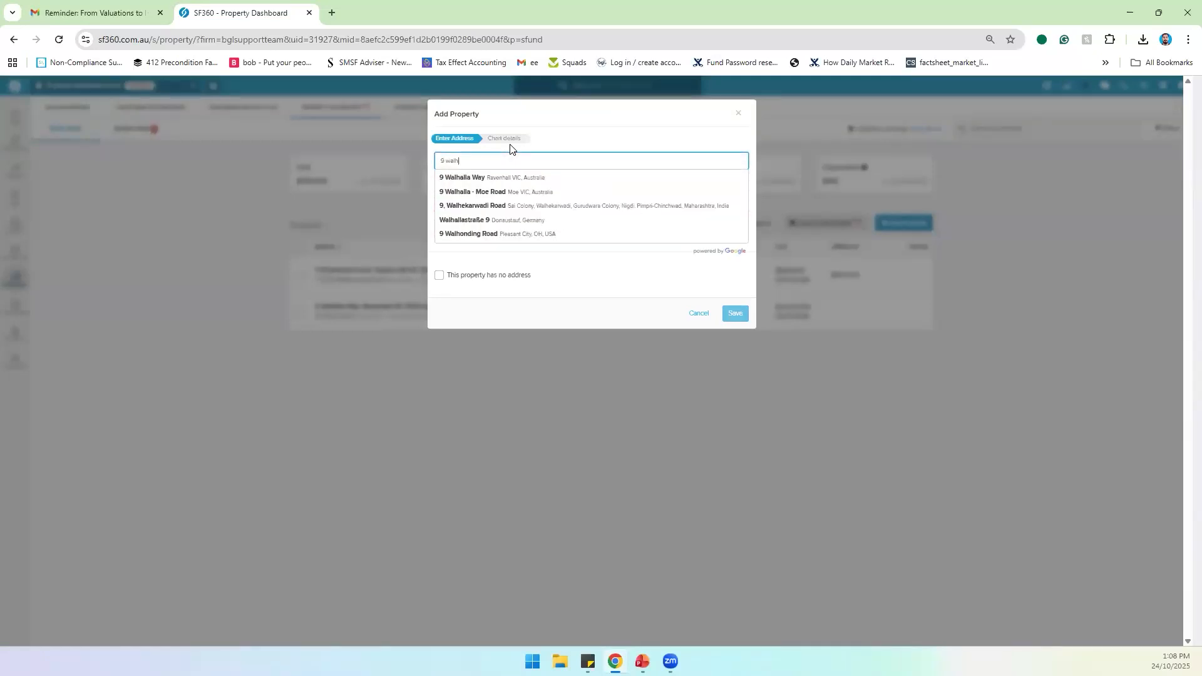
click(481, 178)
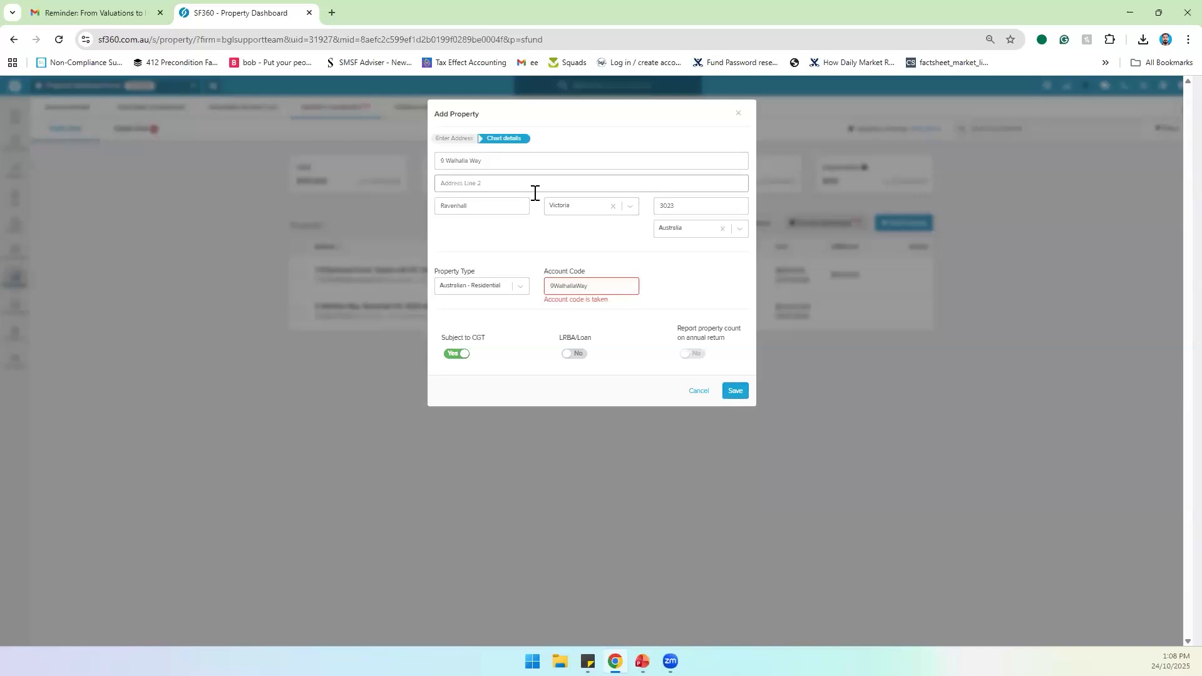
click(598, 291)
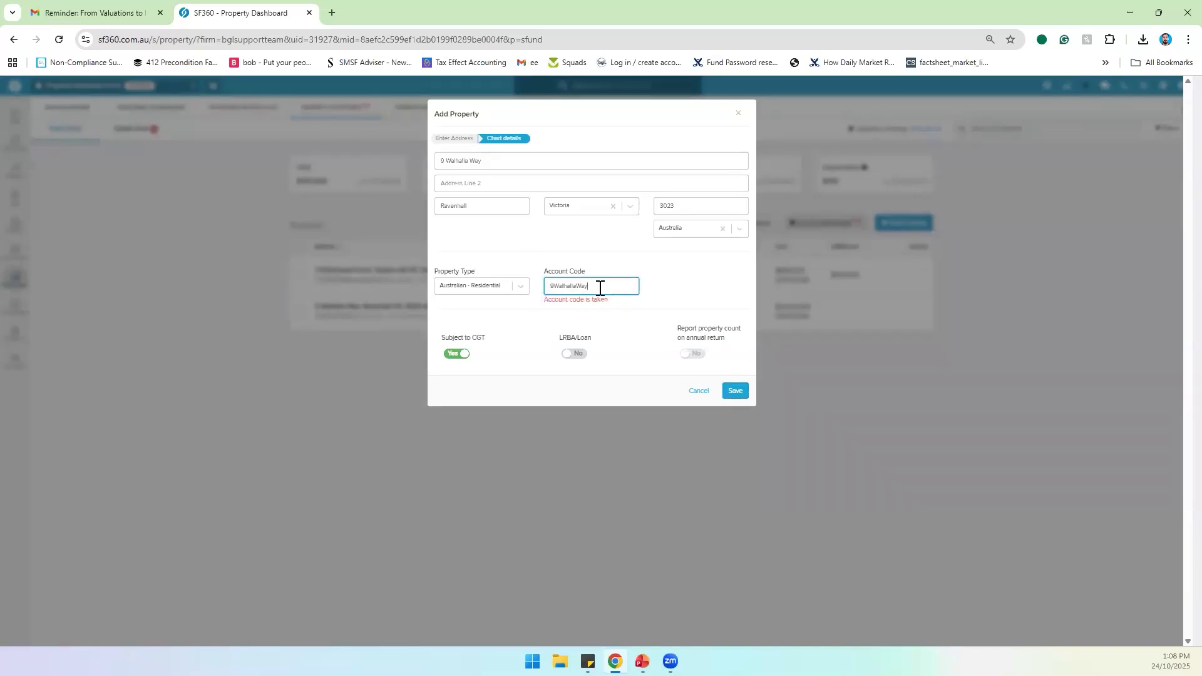
text(2)
key(BackSpace)
text(9)
click(518, 290)
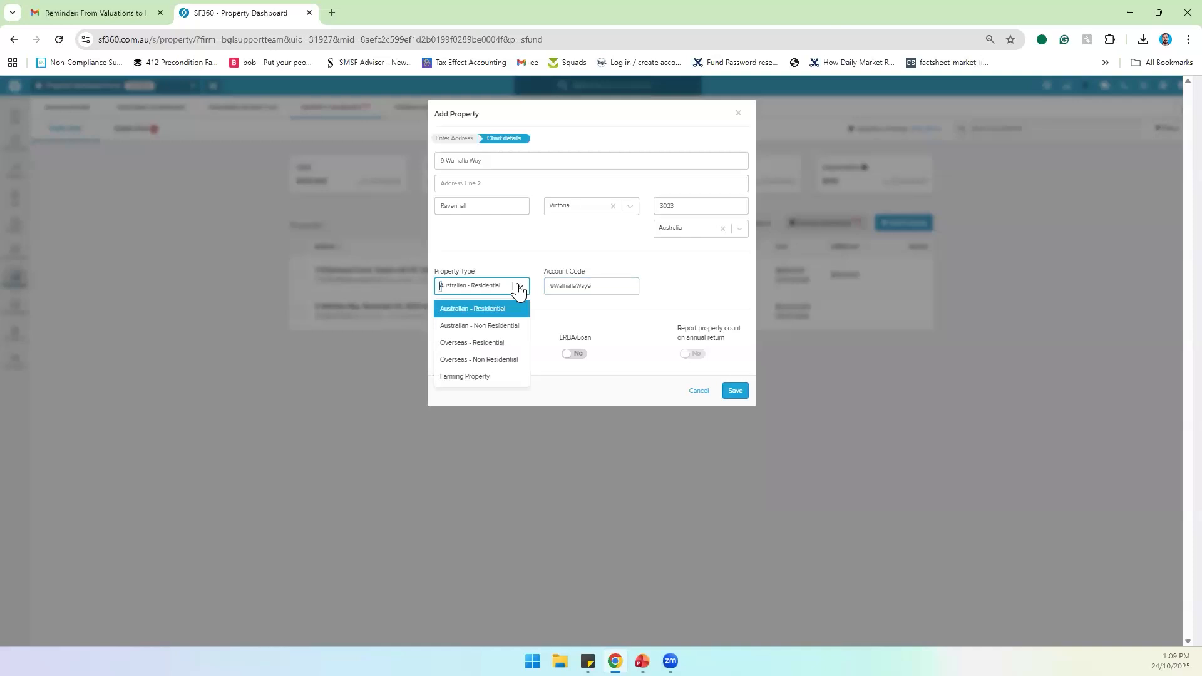
click(501, 327)
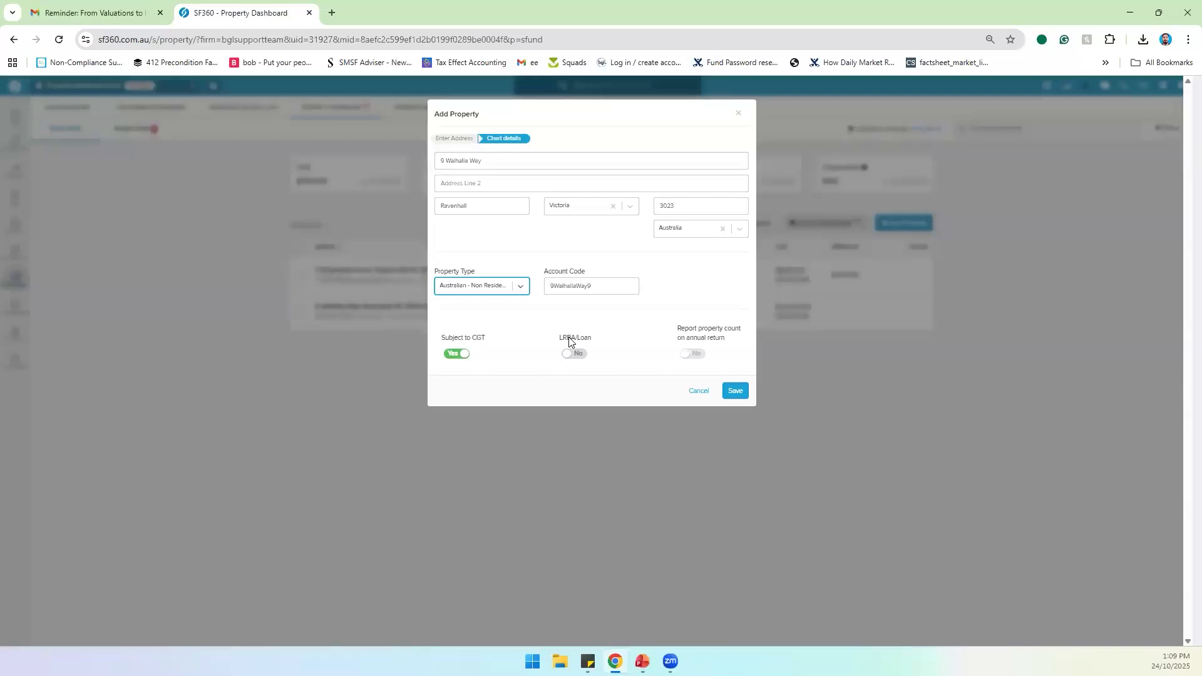
click(737, 391)
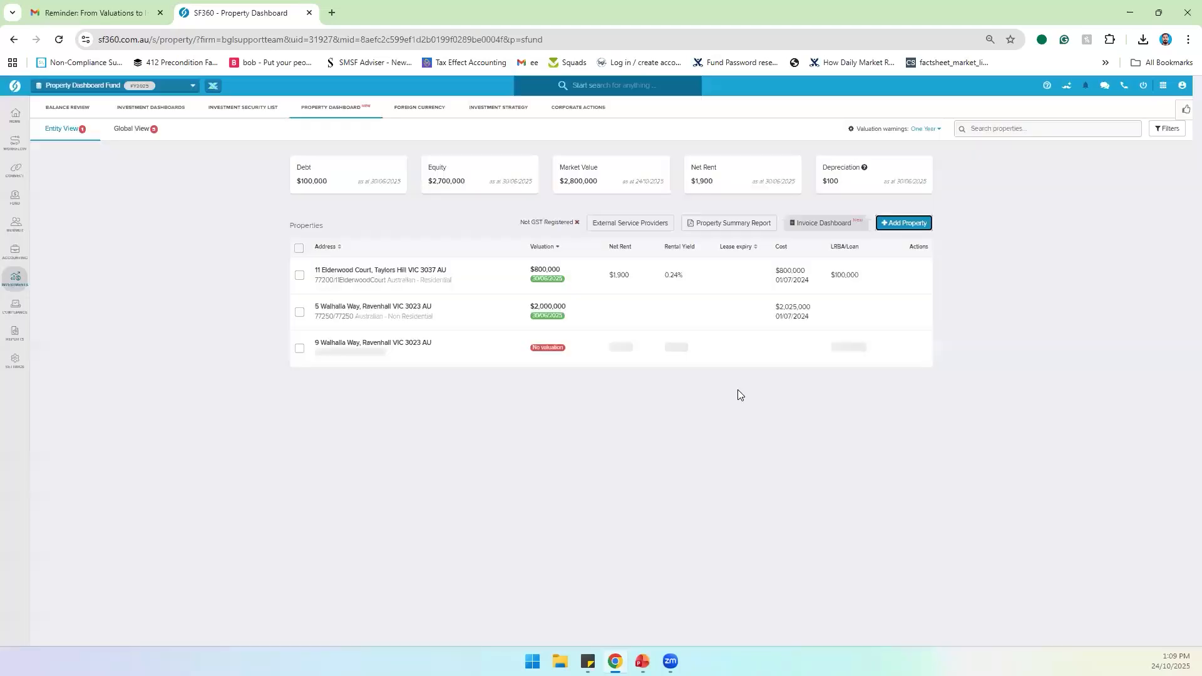
mouse_move(480, 368)
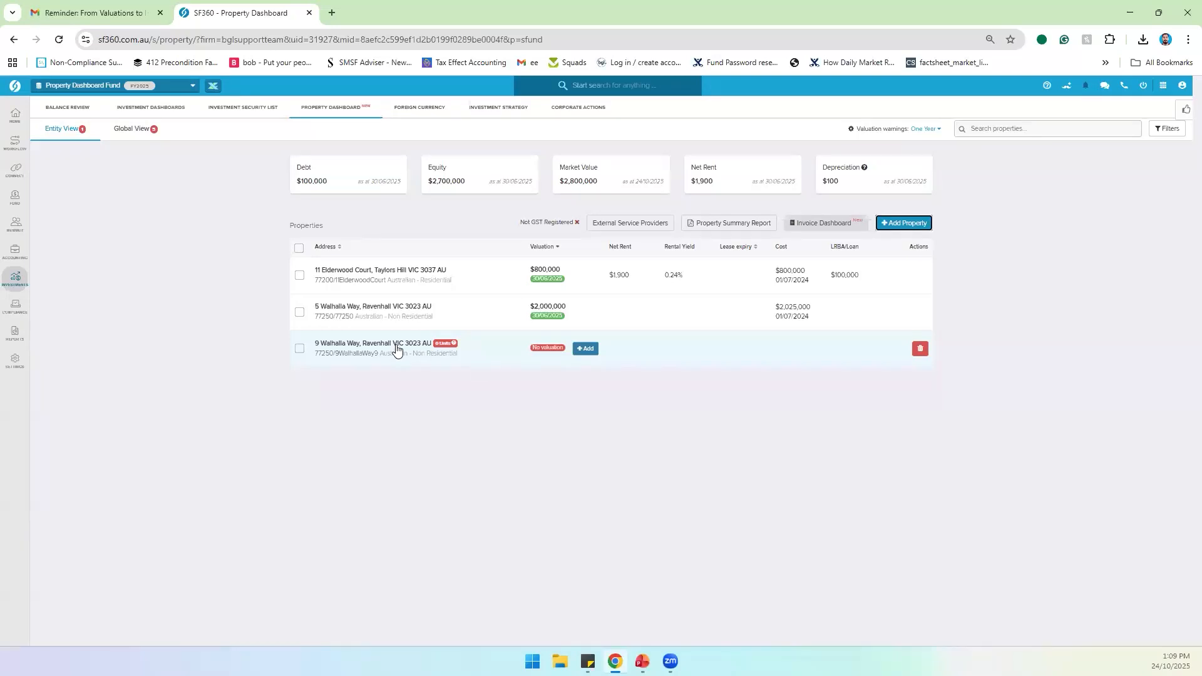
mouse_move(442, 343)
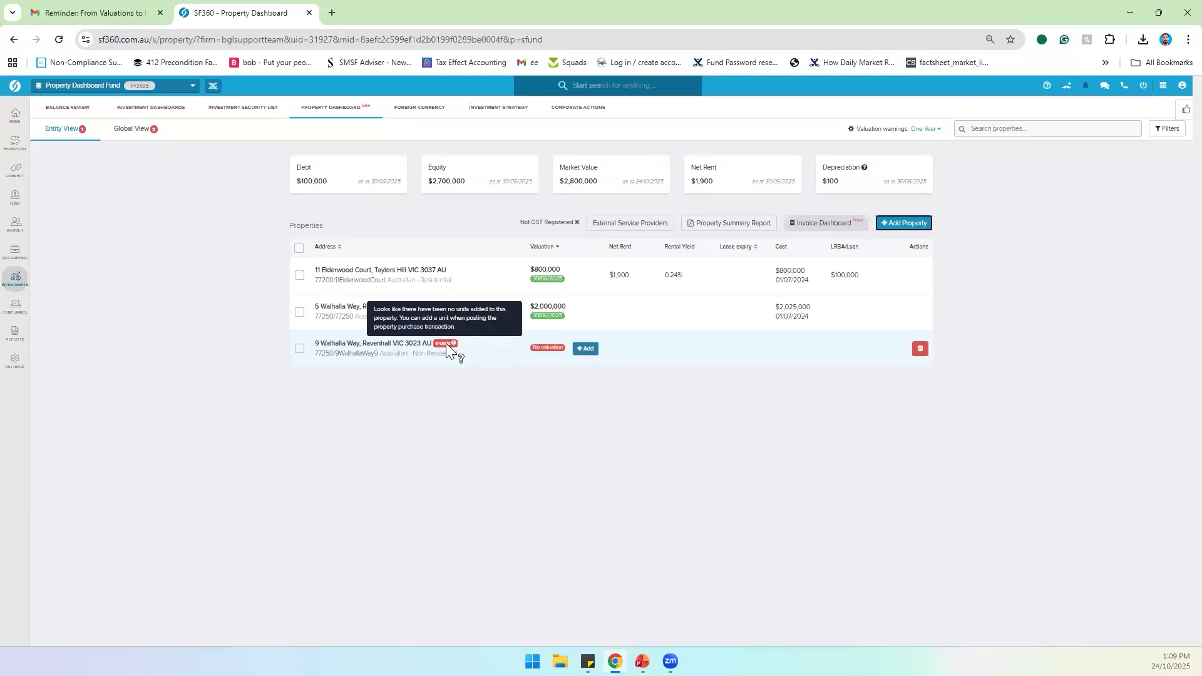
click(586, 350)
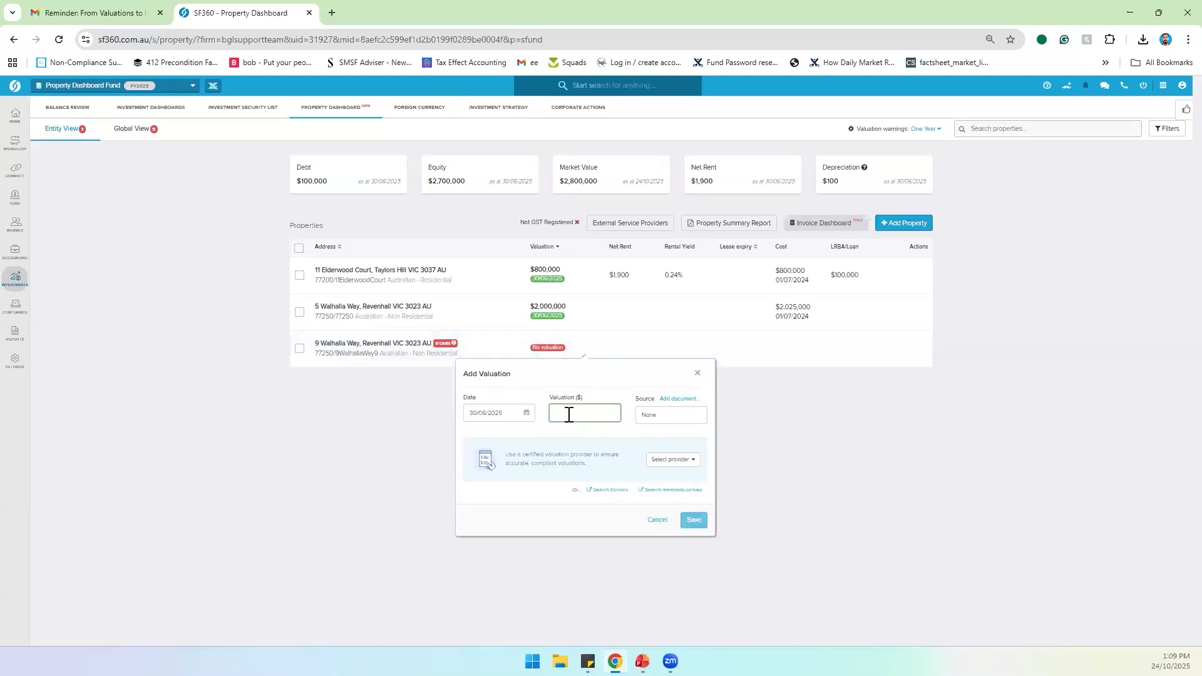
text(2000000)
click(624, 398)
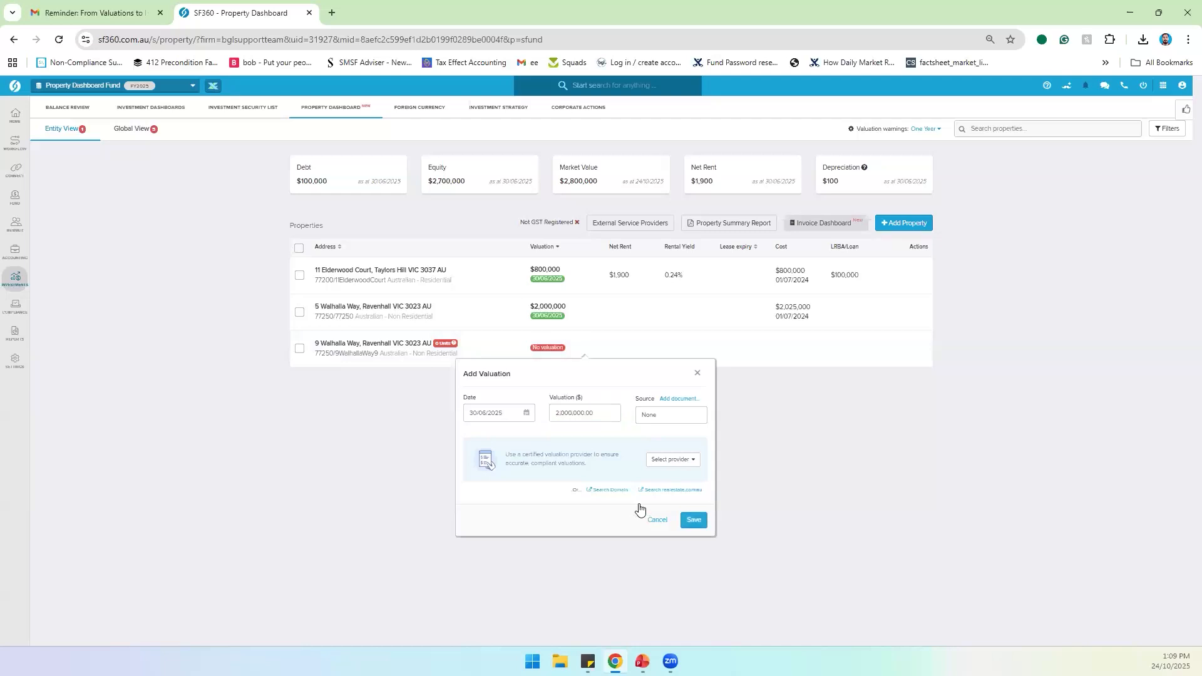
click(691, 525)
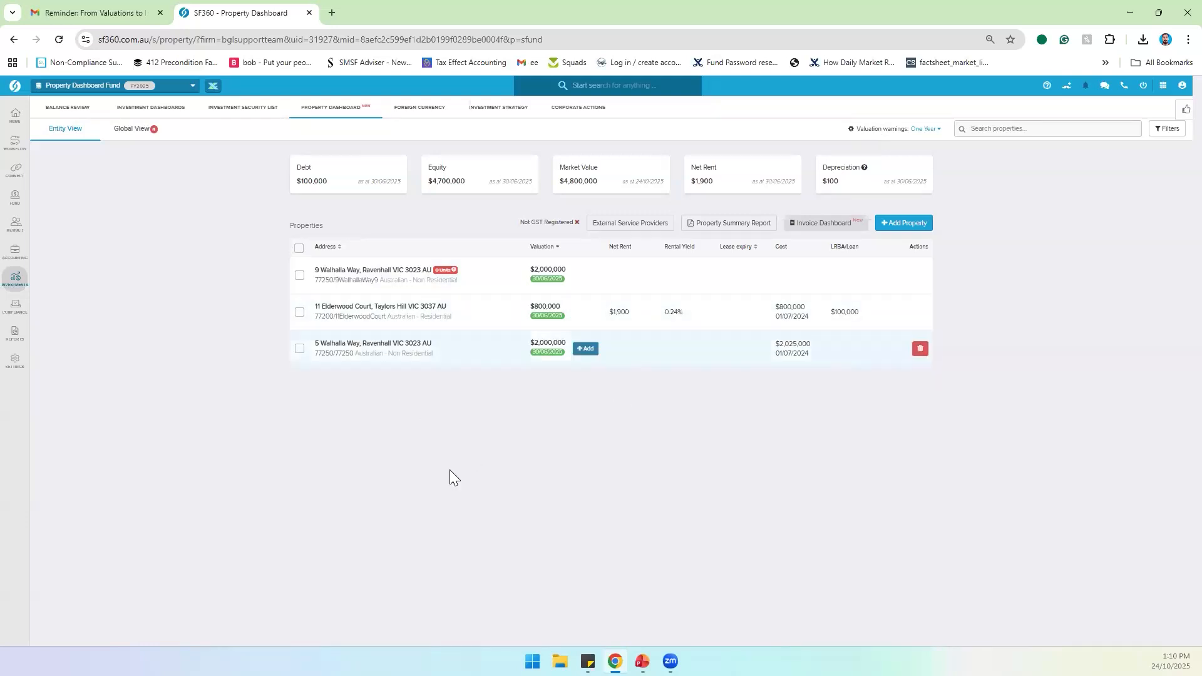
click(493, 275)
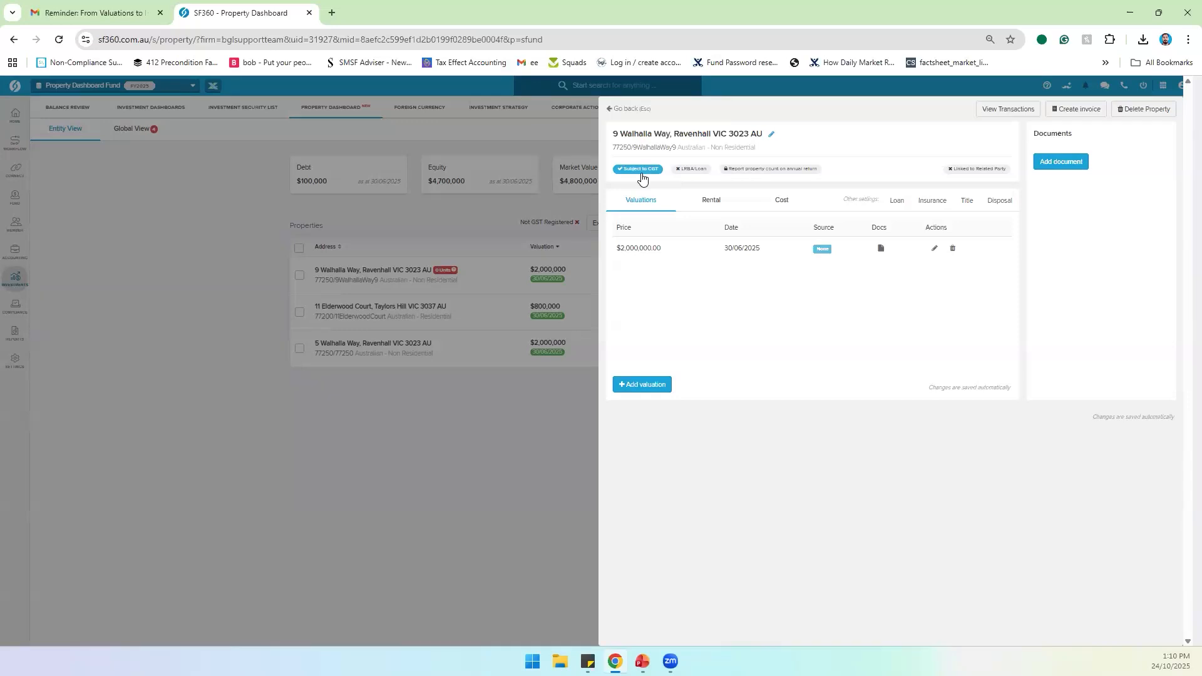
click(686, 170)
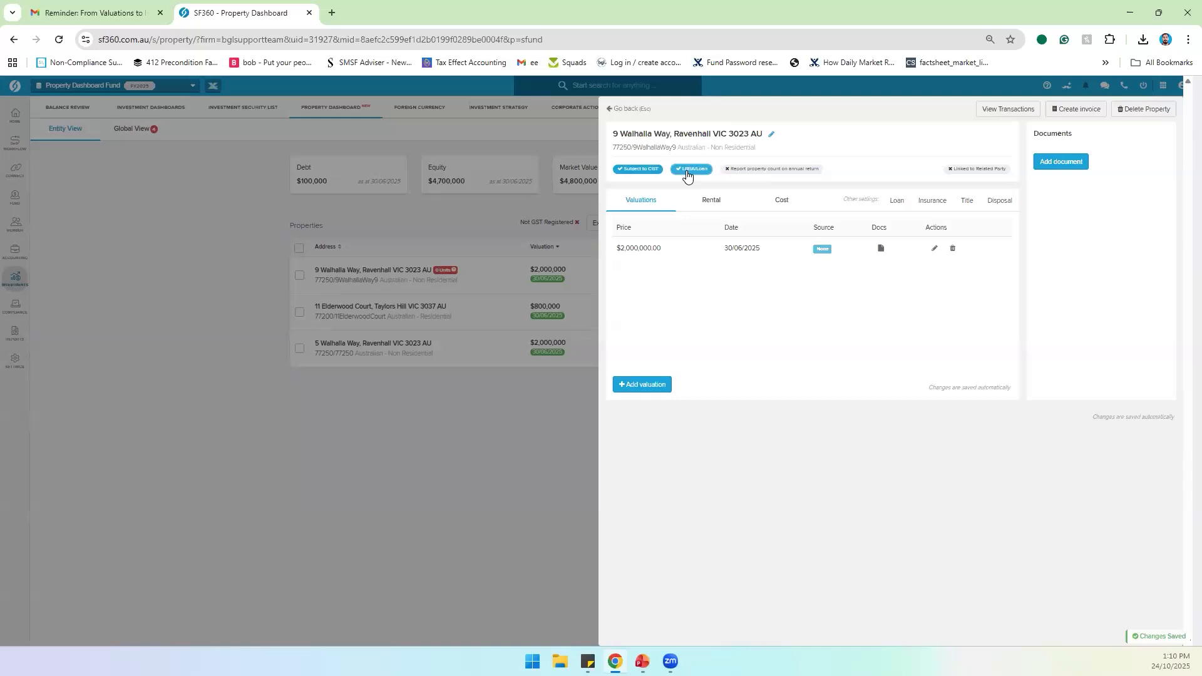
click(765, 171)
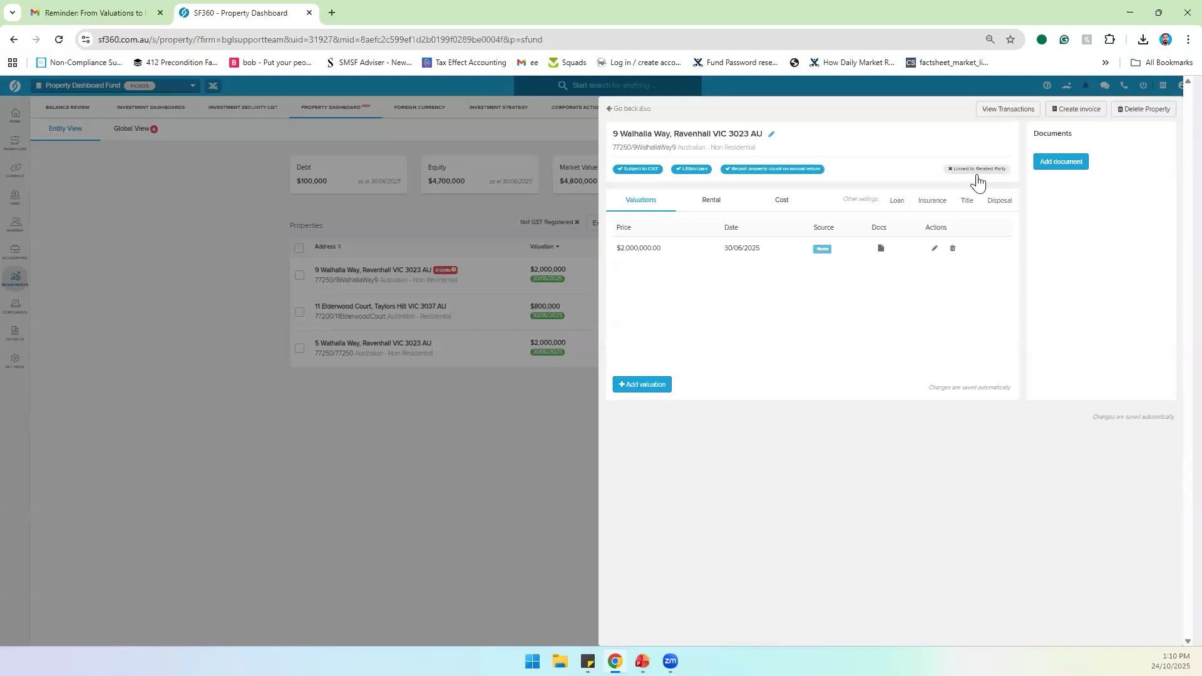
click(961, 175)
click(960, 176)
click(770, 172)
click(680, 176)
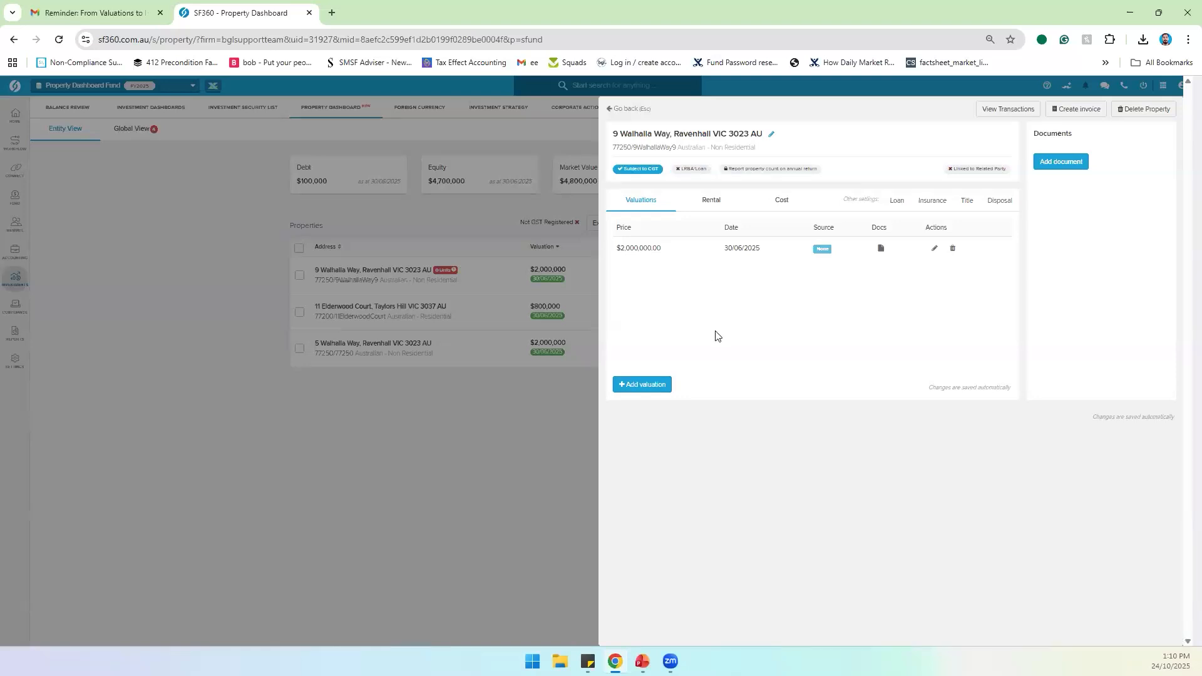
click(692, 174)
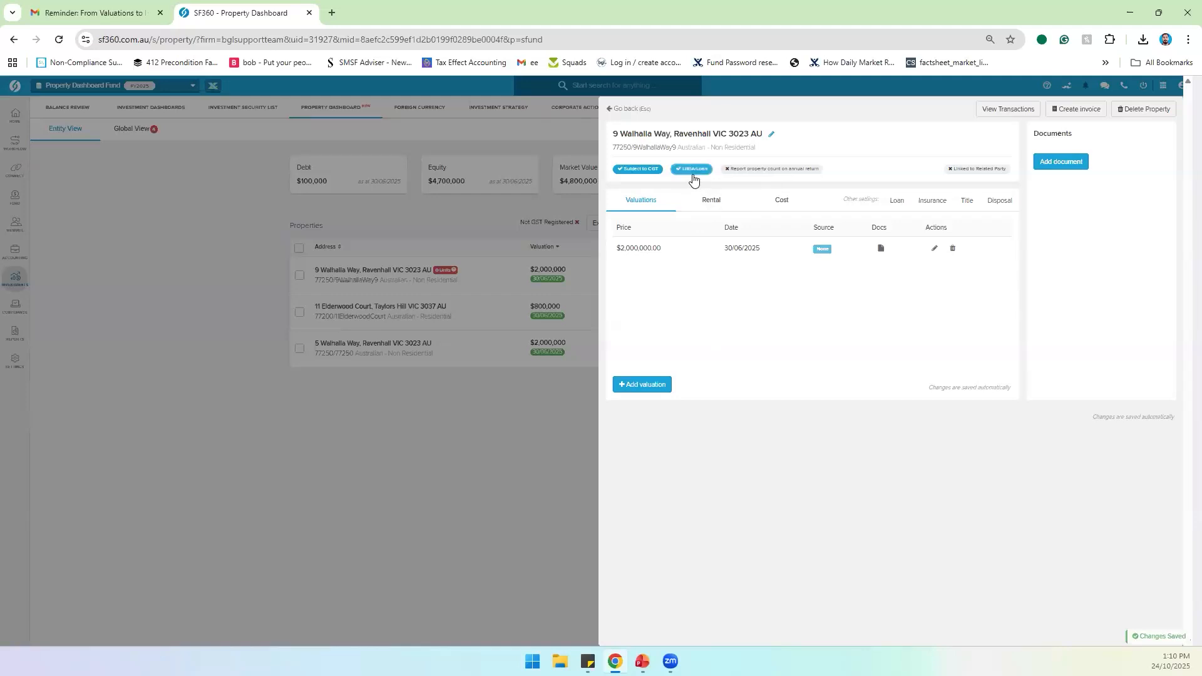
click(692, 174)
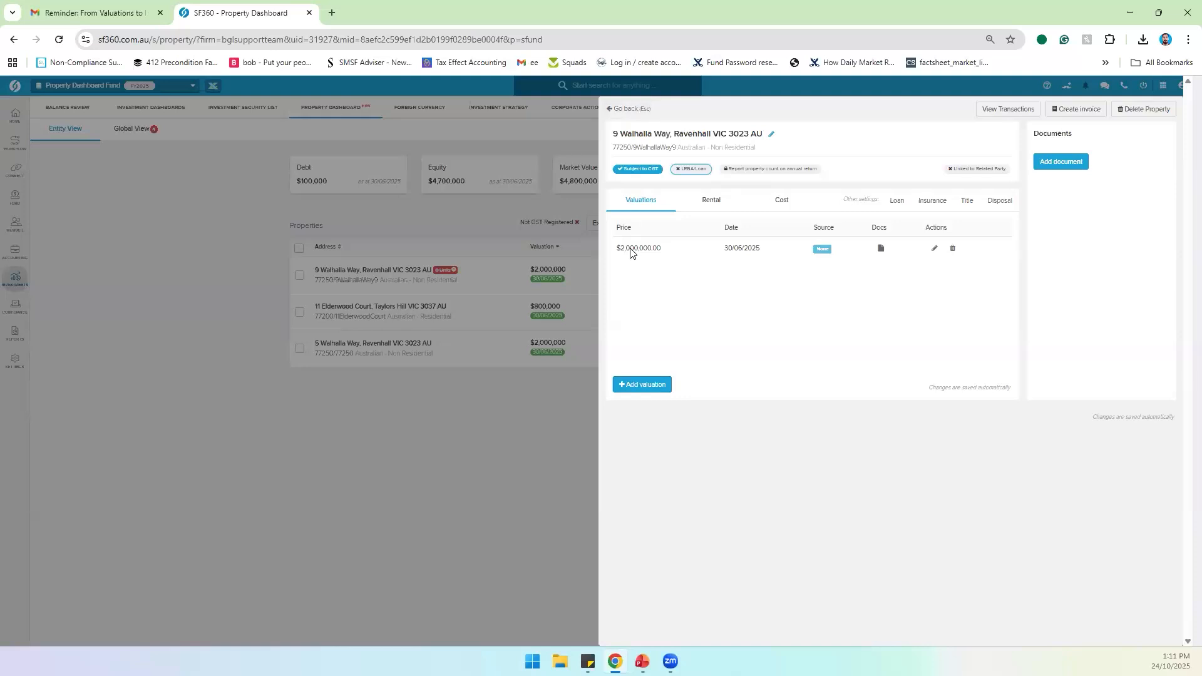
click(630, 110)
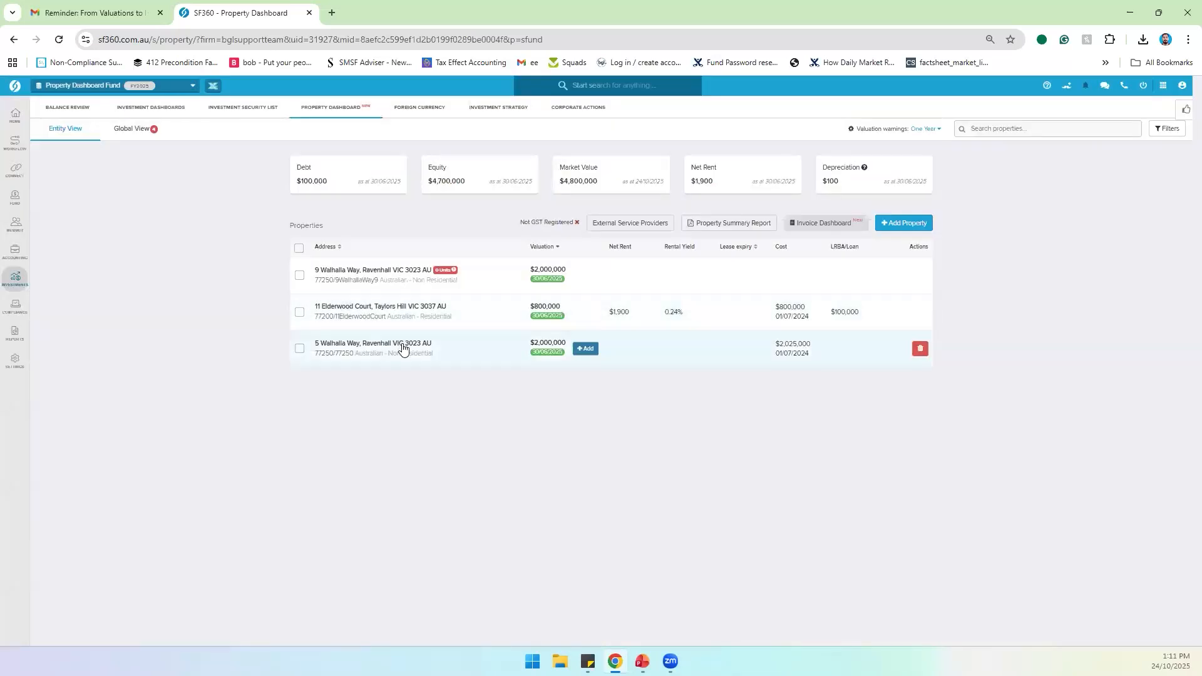
click(388, 301)
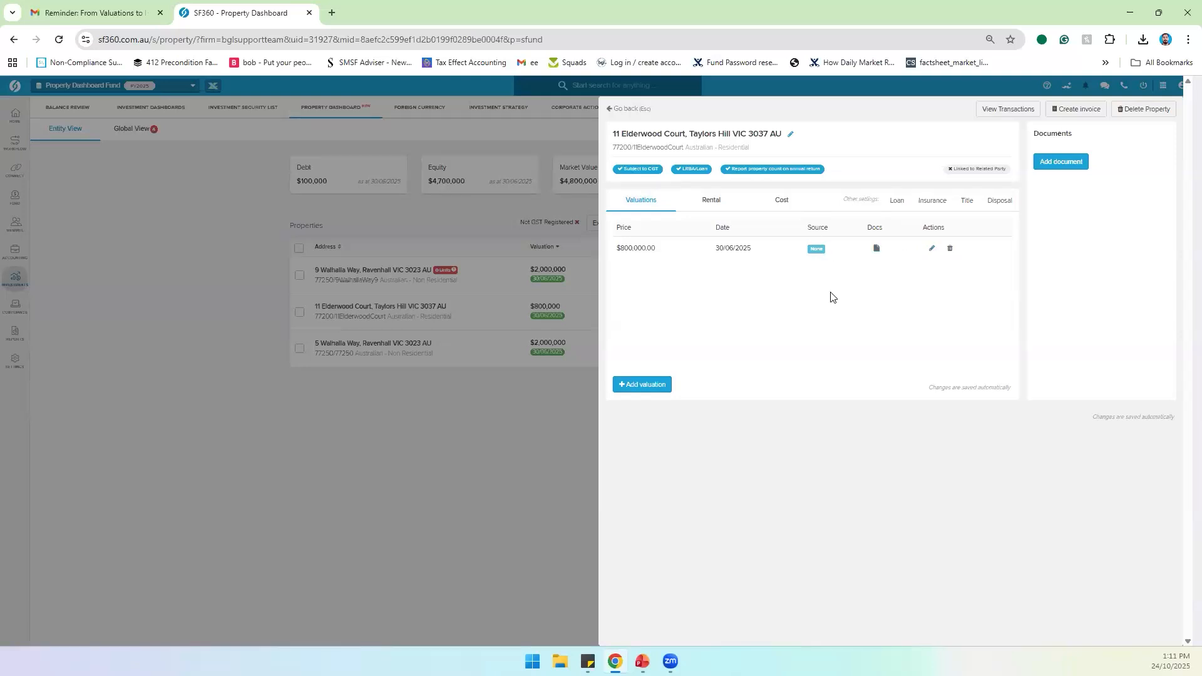
click(644, 387)
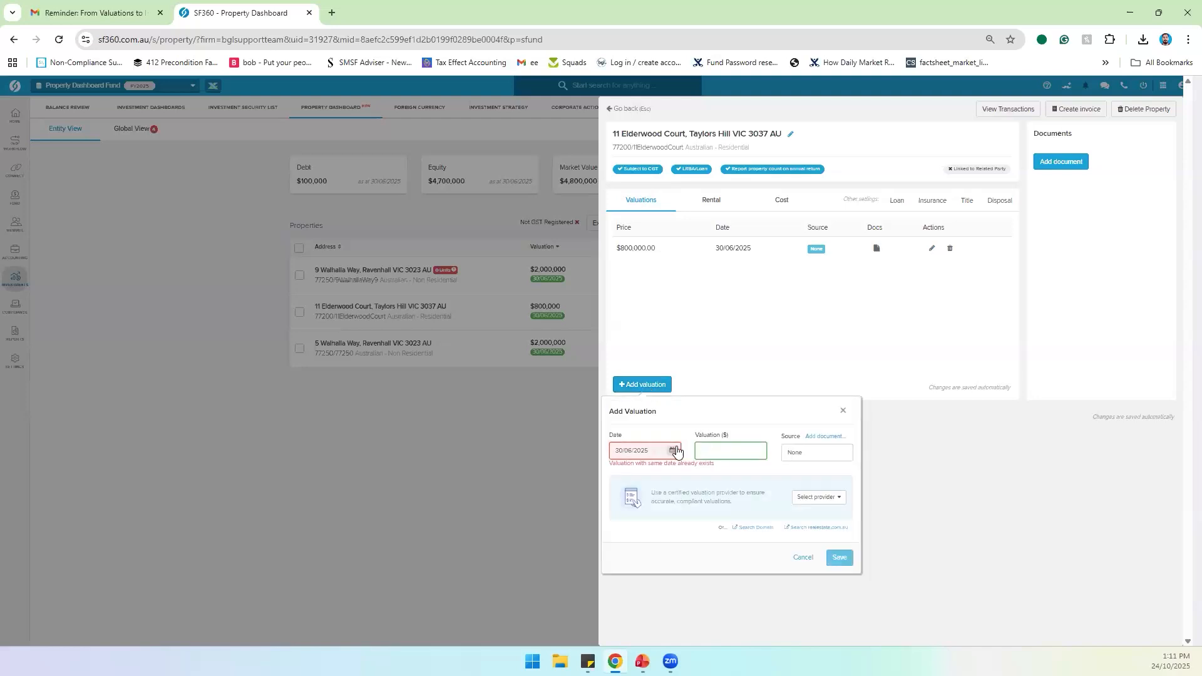
click(813, 499)
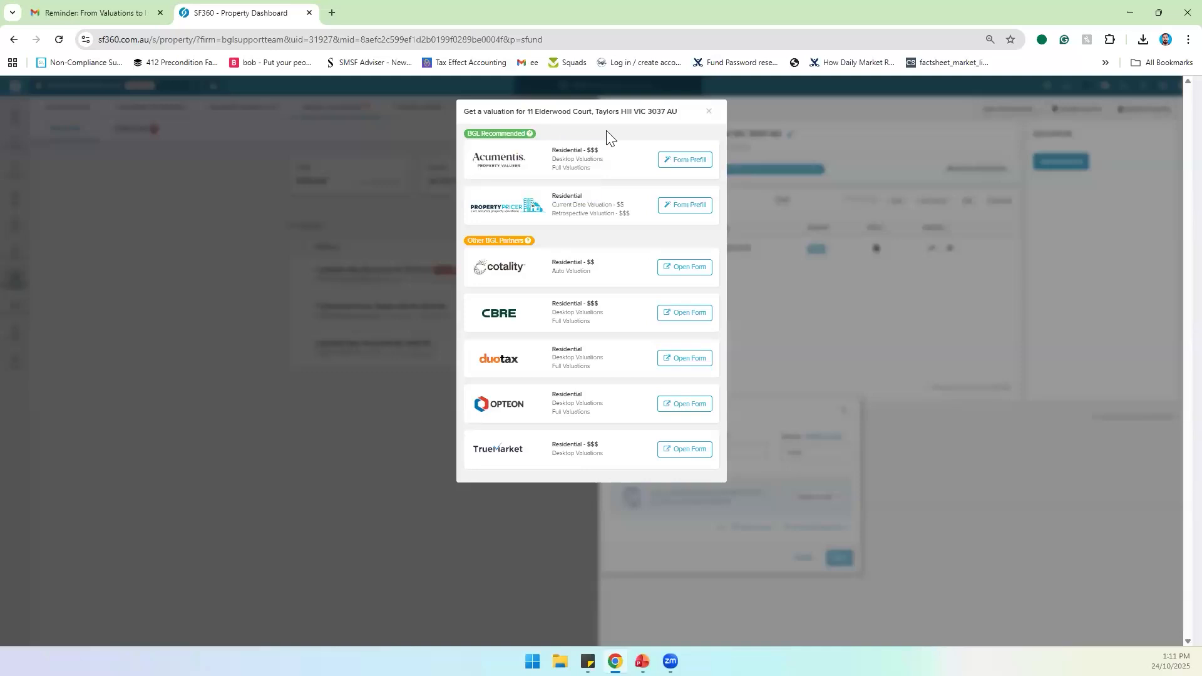
click(709, 117)
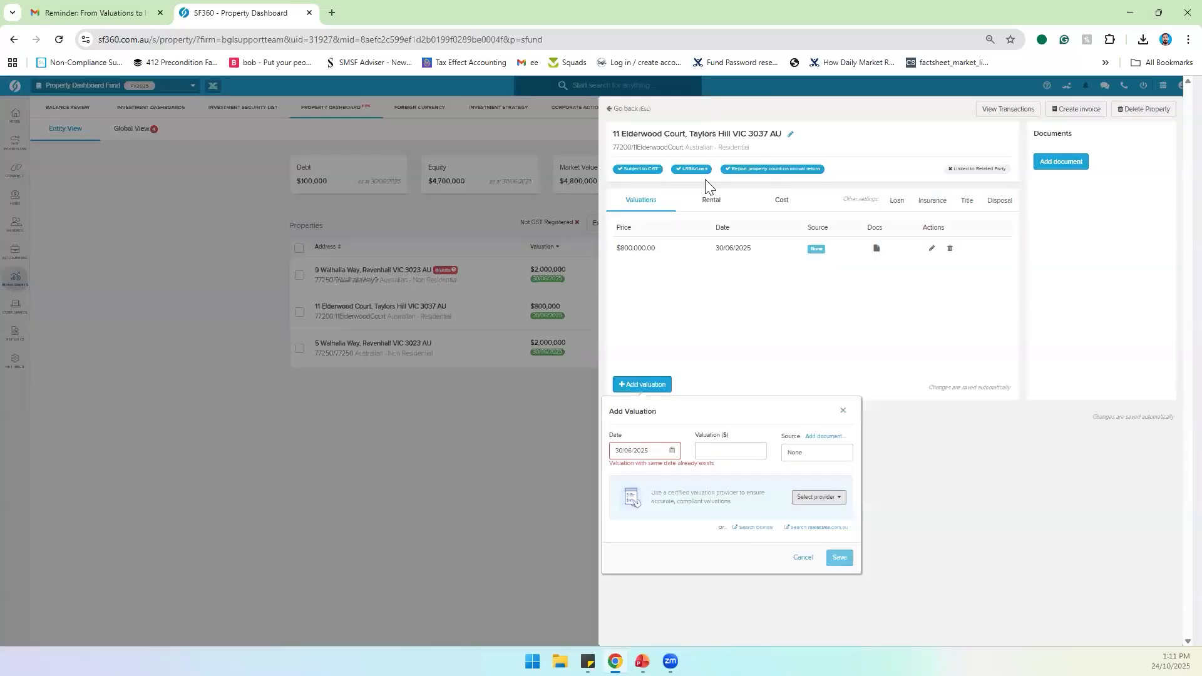
click(842, 411)
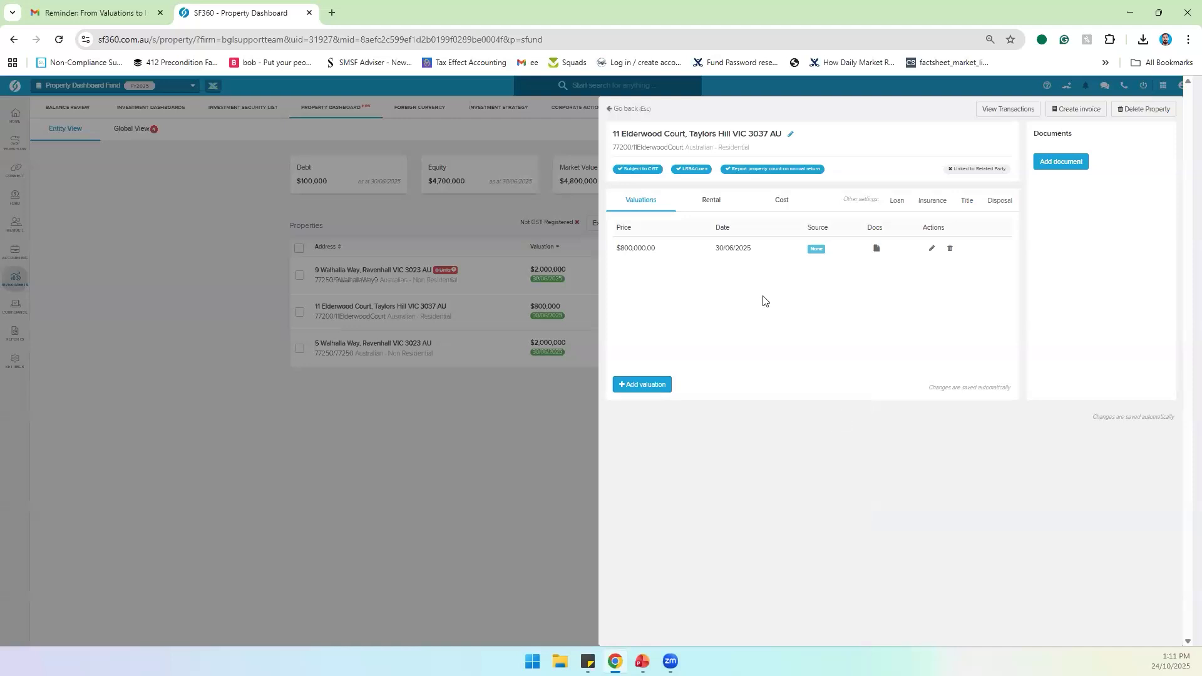
click(723, 207)
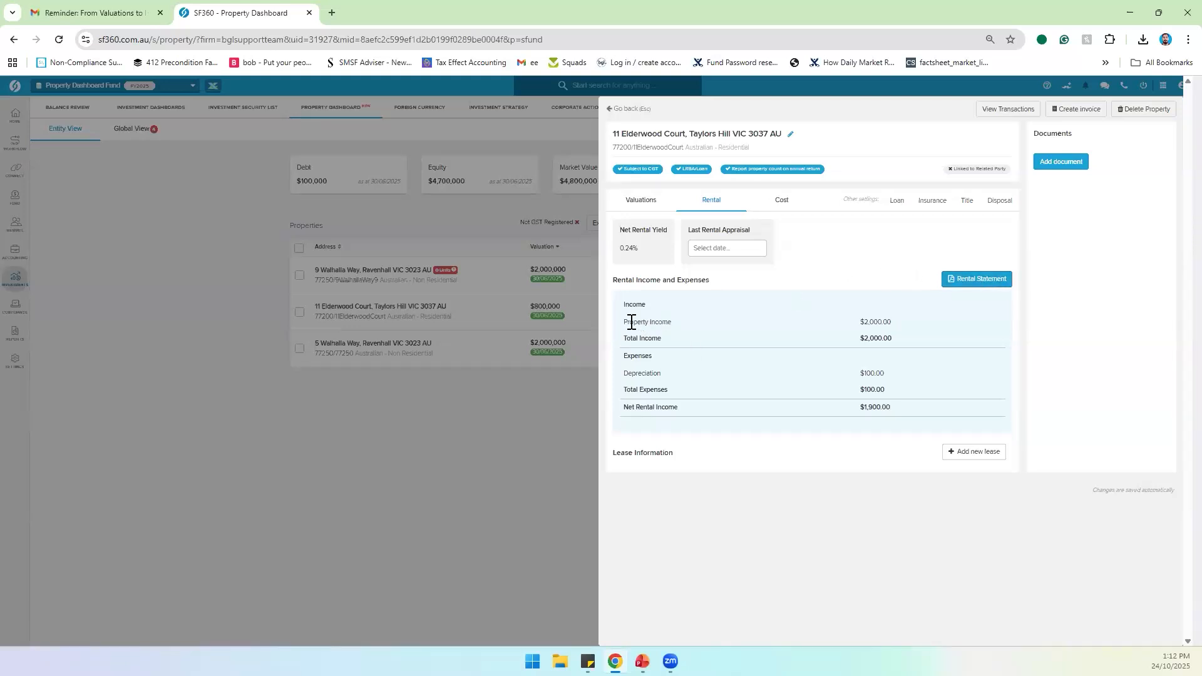
click(509, 432)
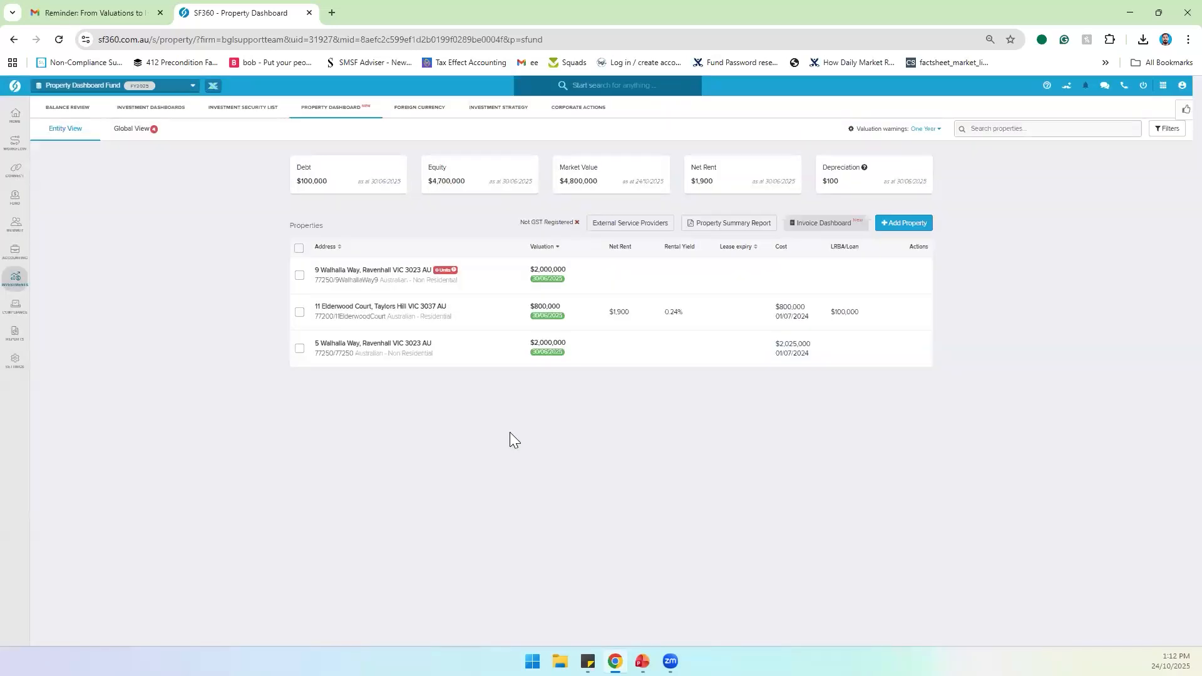
Step: Open the Transaction List in a new tab with Depreciation entries included, then return to the Property Dashboard
mouse_move(15, 258)
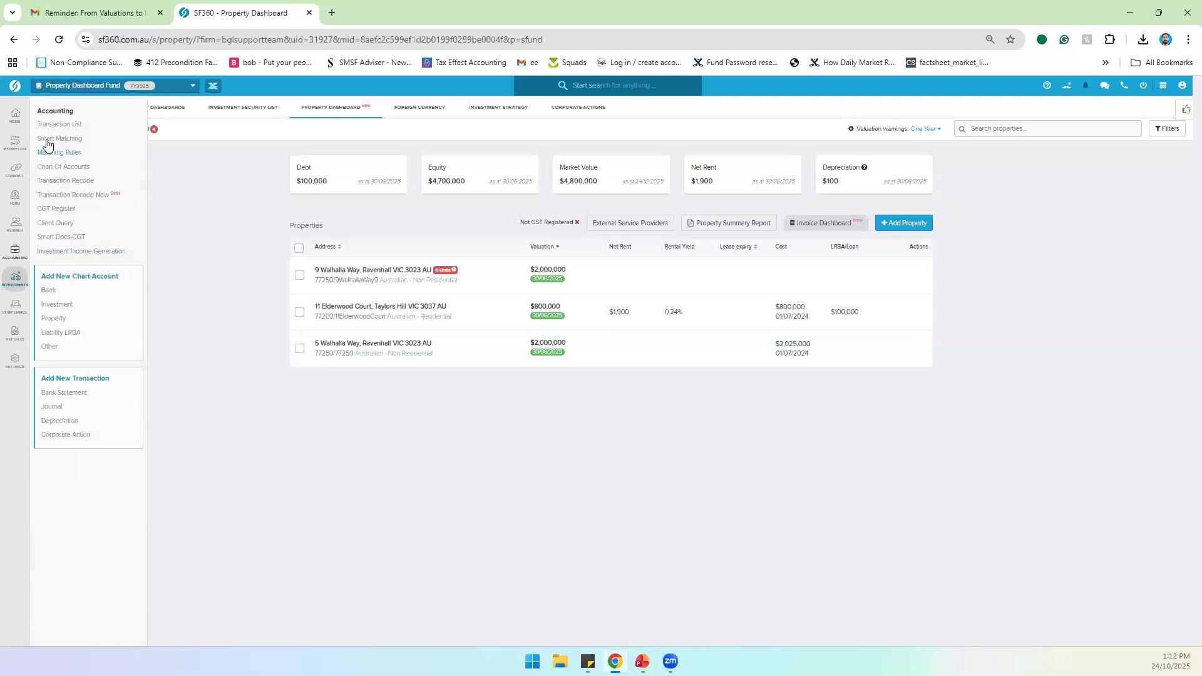
right_click(48, 130)
click(81, 141)
click(375, 12)
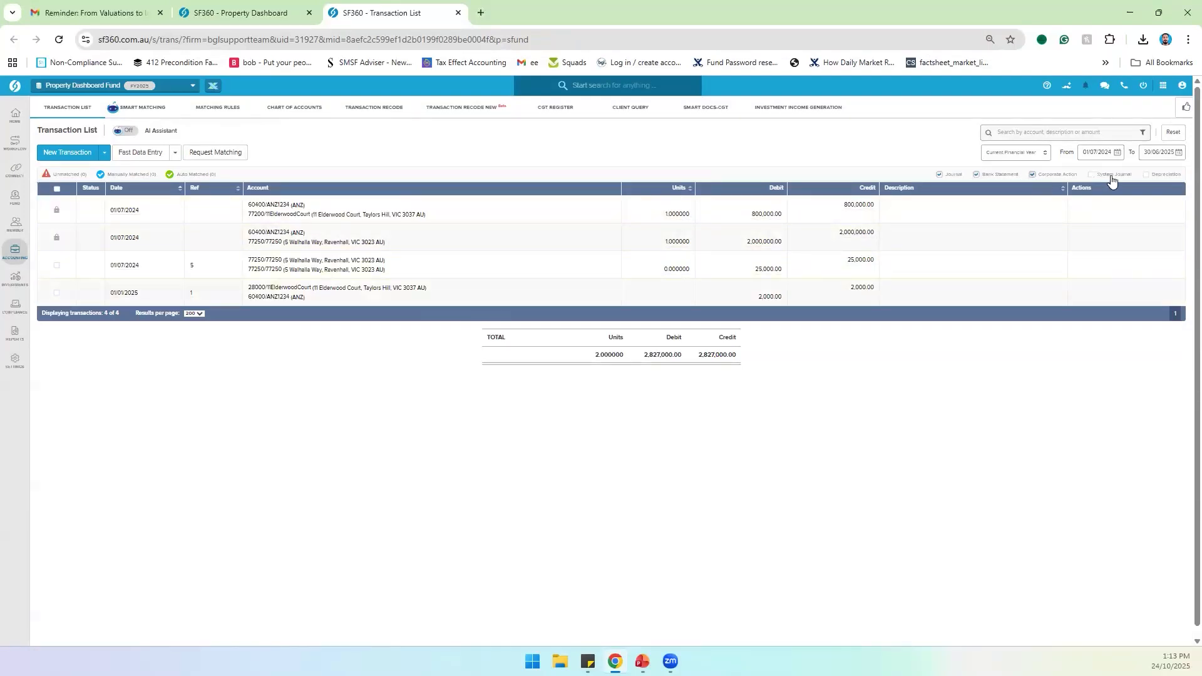
click(1163, 174)
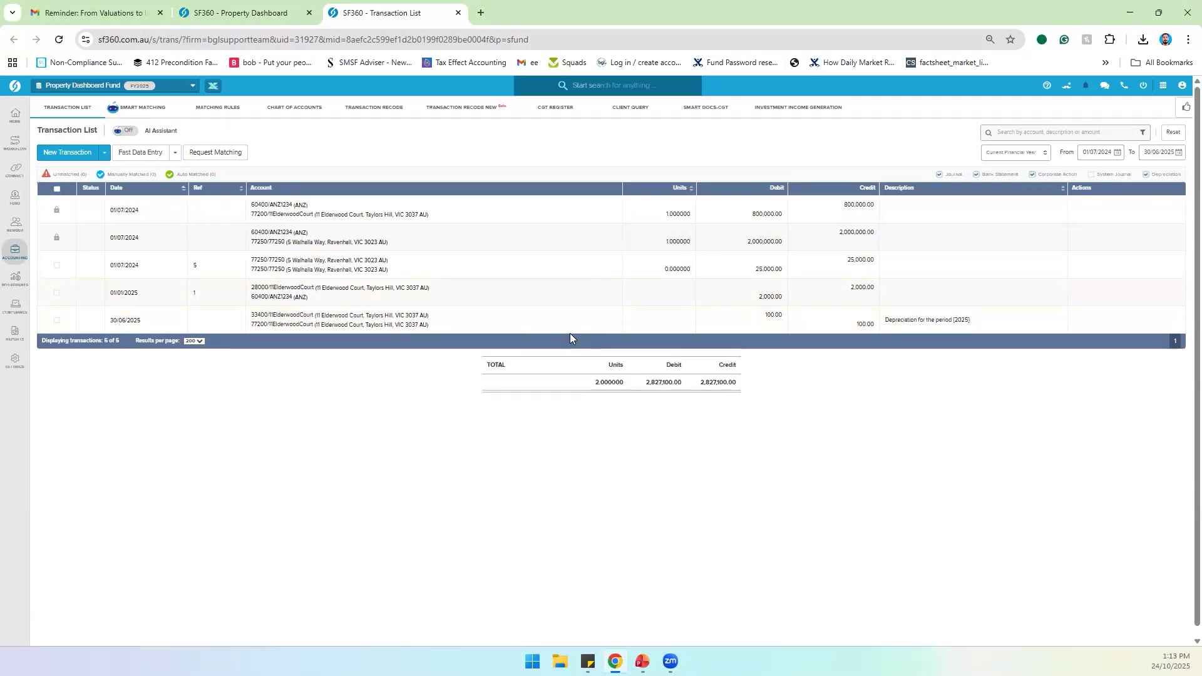
click(280, 20)
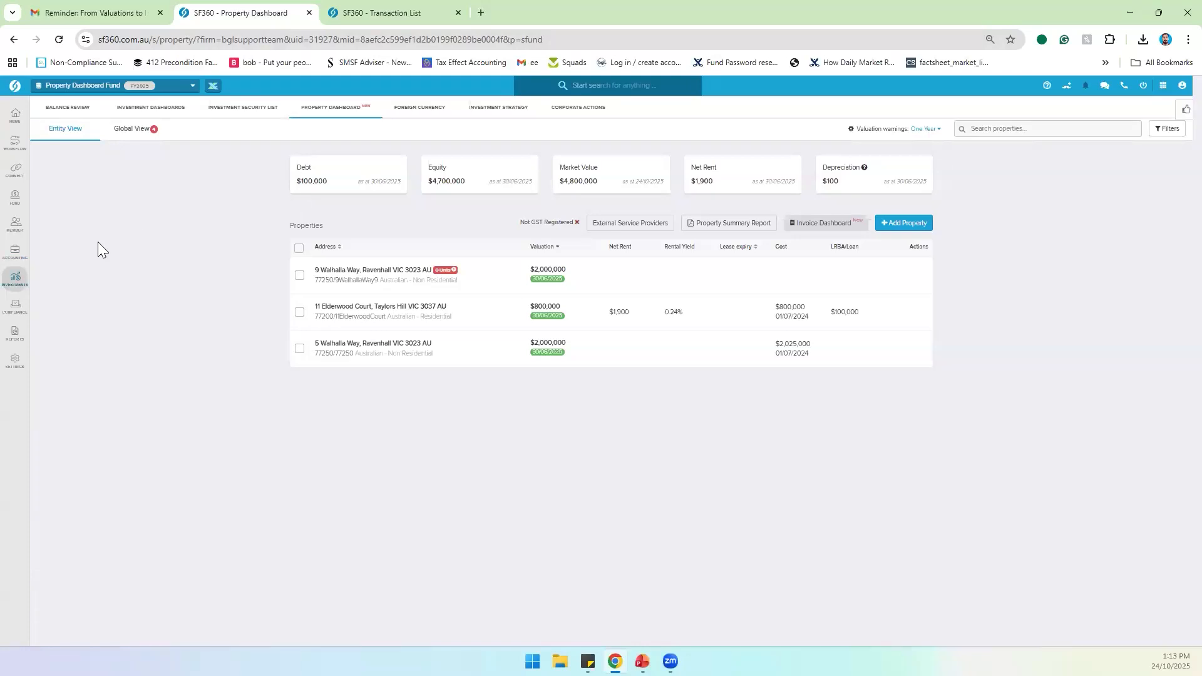
mouse_move(18, 305)
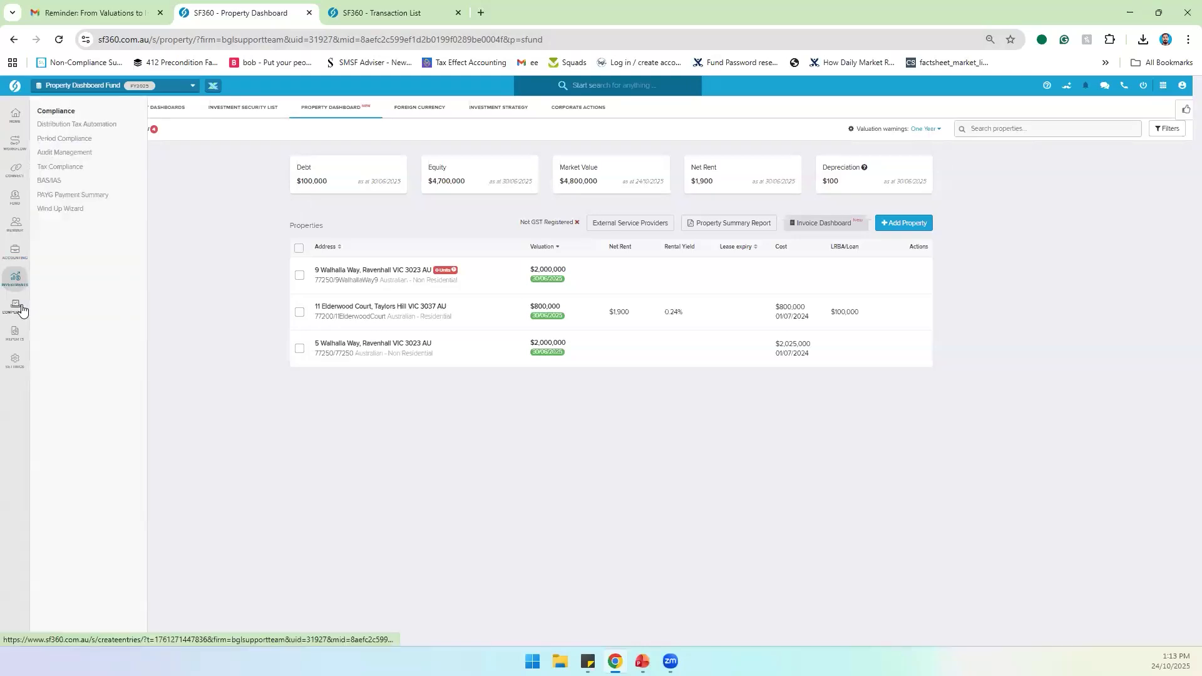
right_click(69, 138)
click(94, 150)
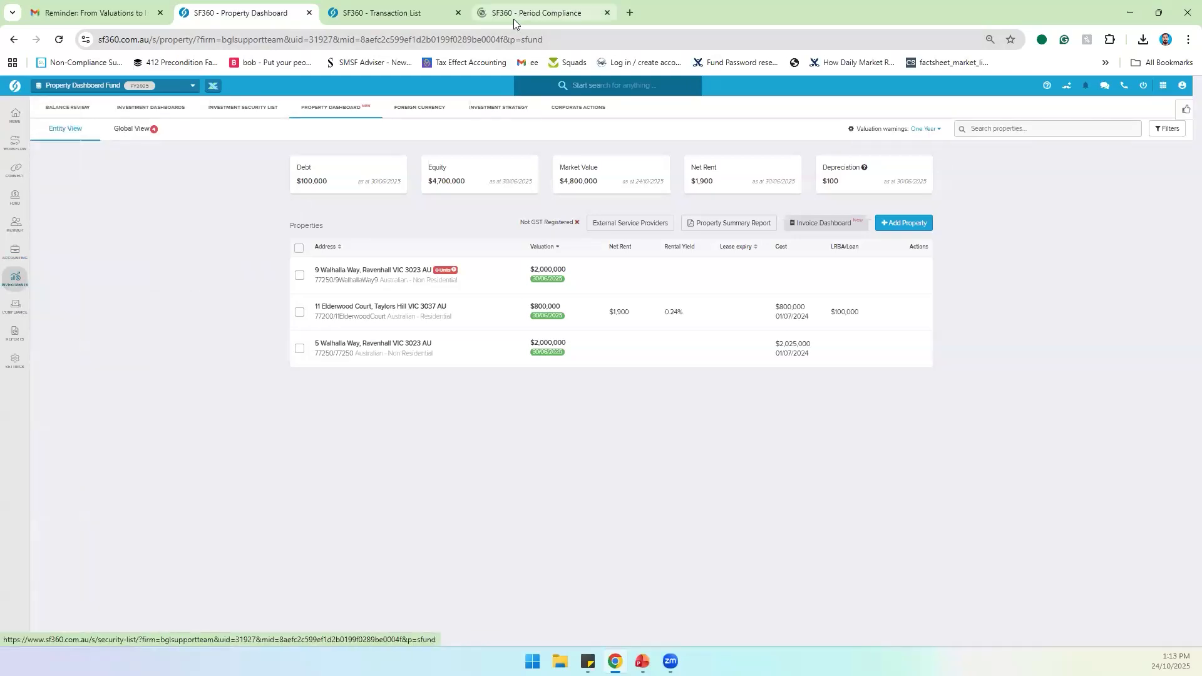
click(526, 14)
click(1068, 220)
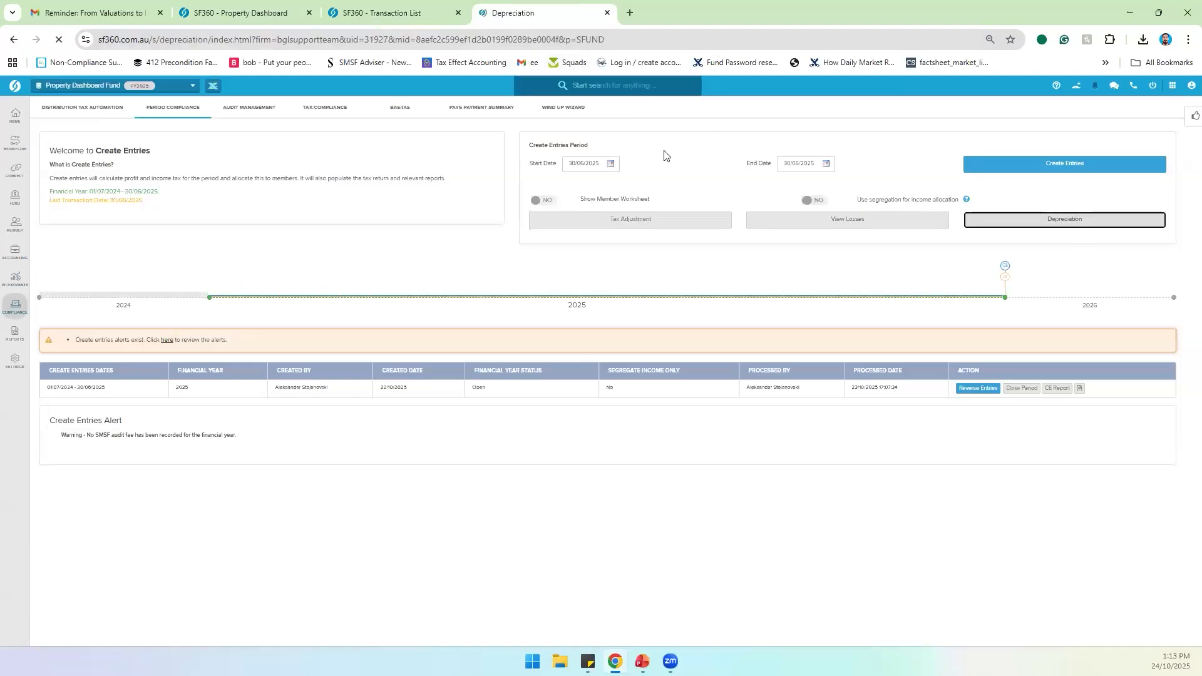
click(607, 14)
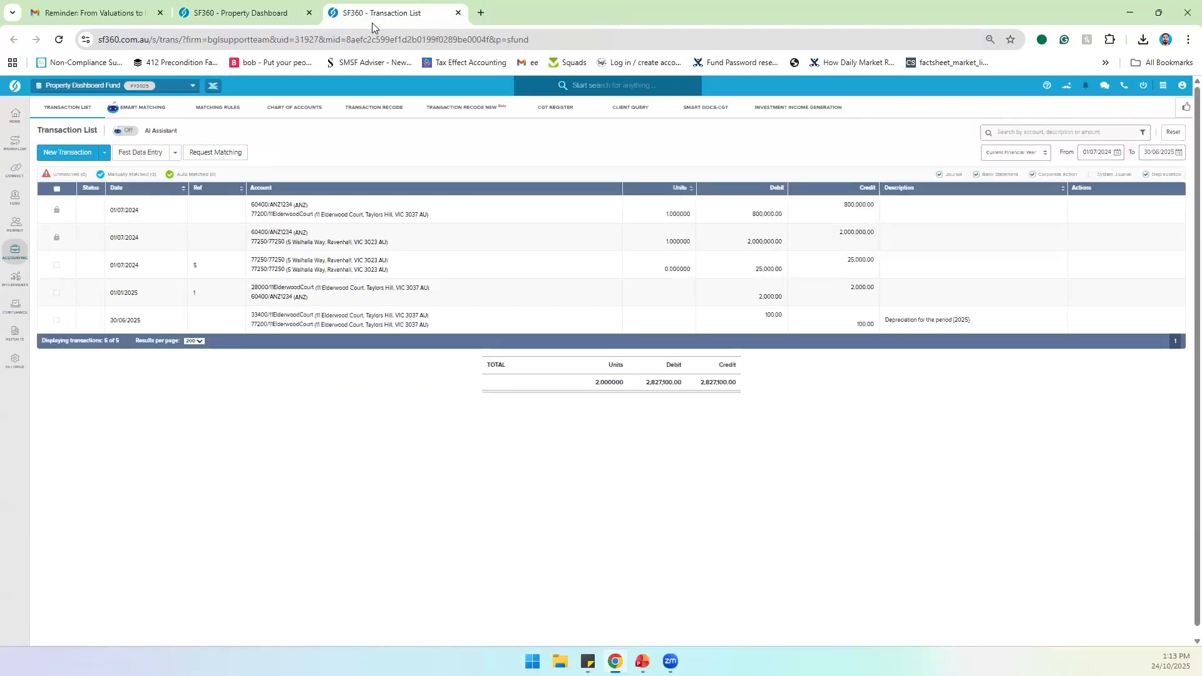
click(254, 13)
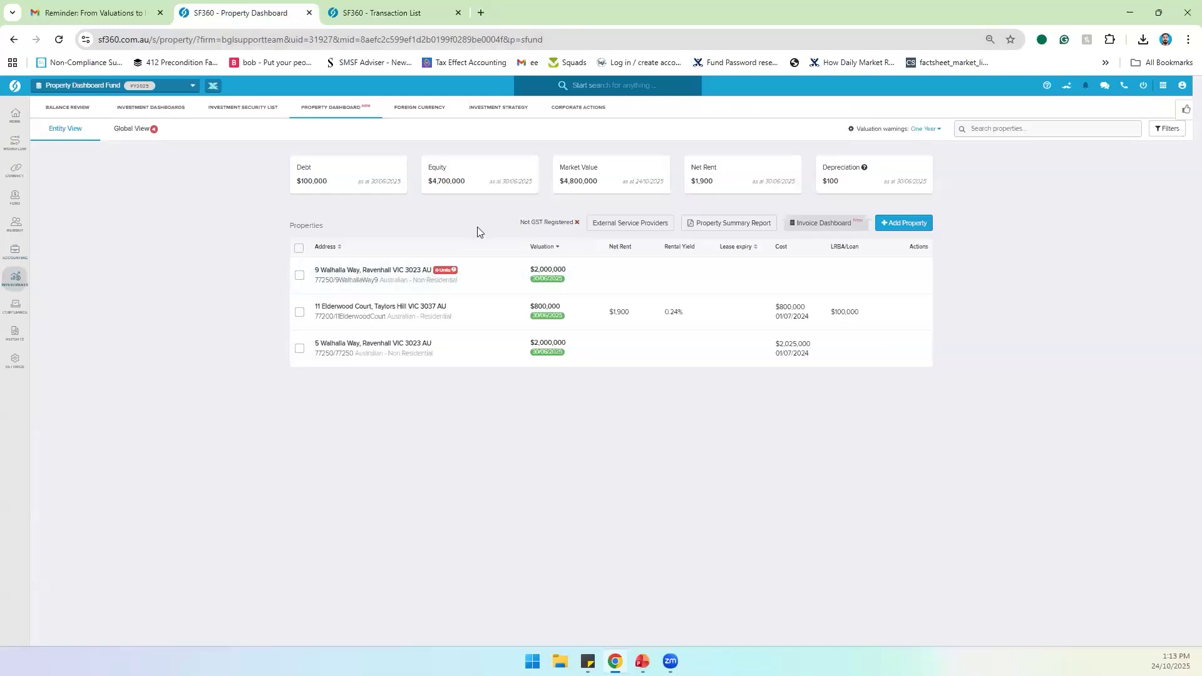
click(496, 306)
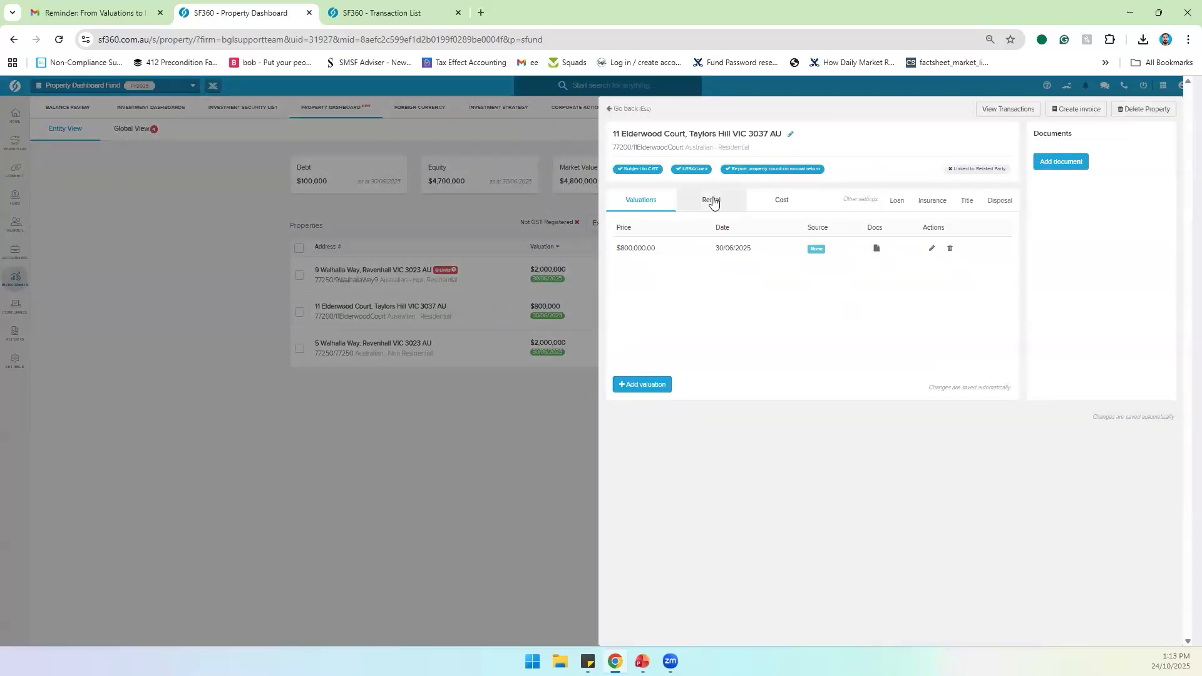
click(712, 202)
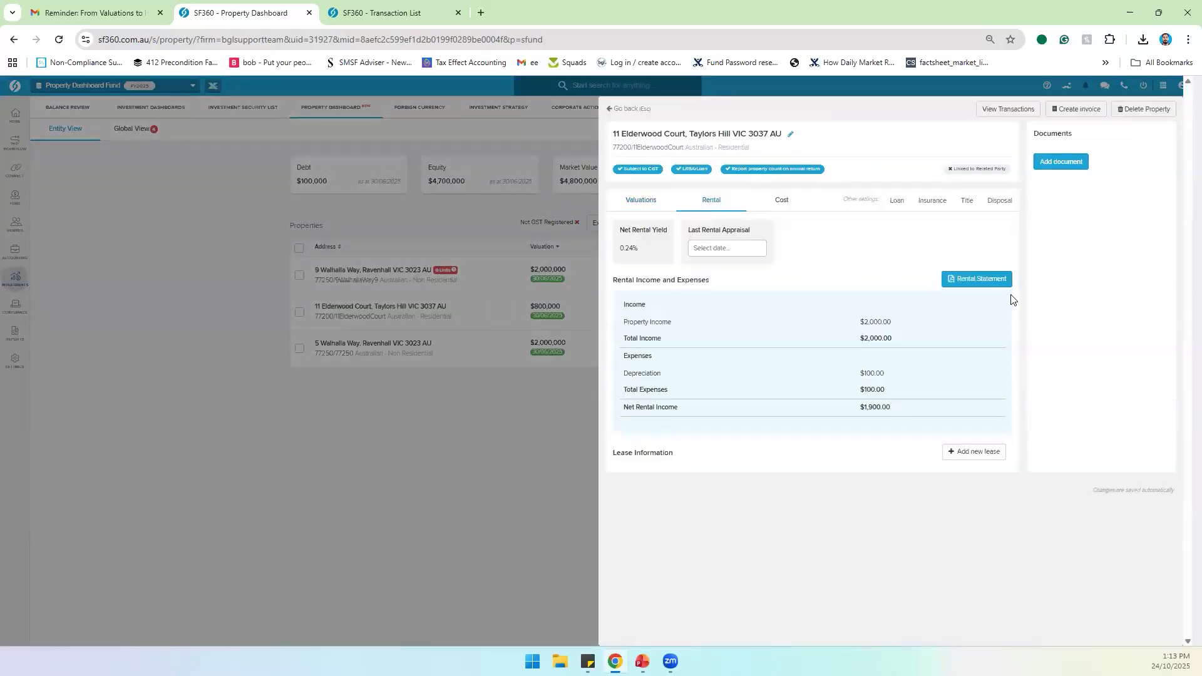
click(978, 281)
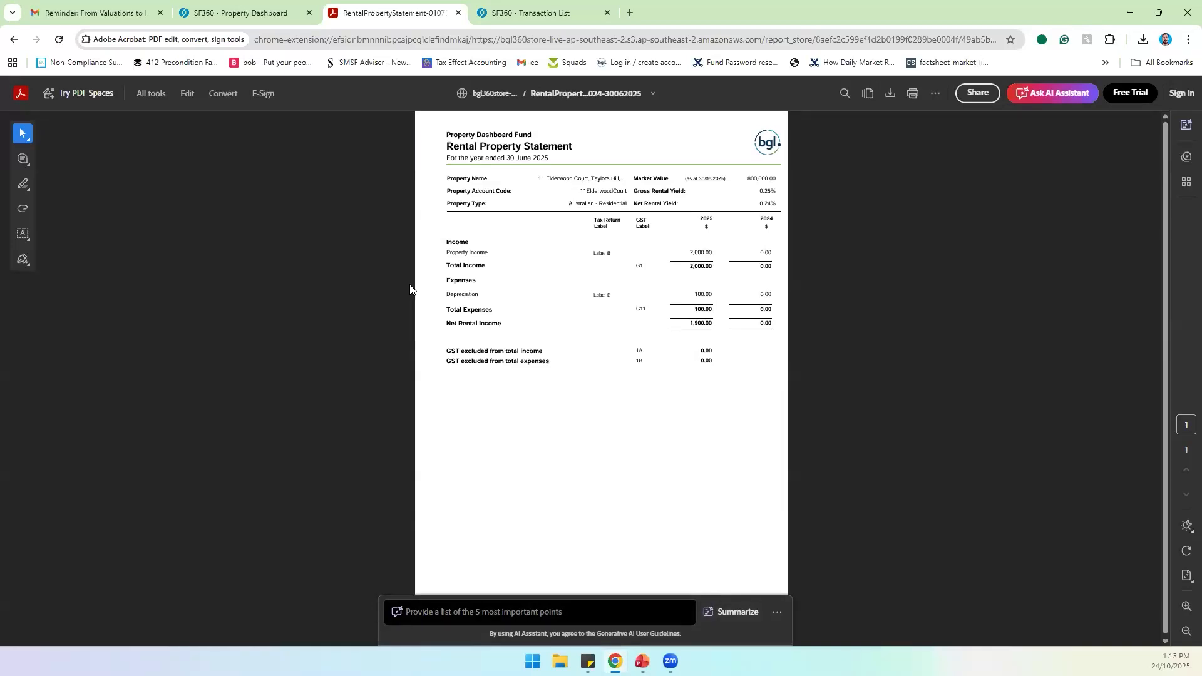
Step: Close the reviewed Rental Property Statement PDF showing 1,900.00 net rental income
click(459, 13)
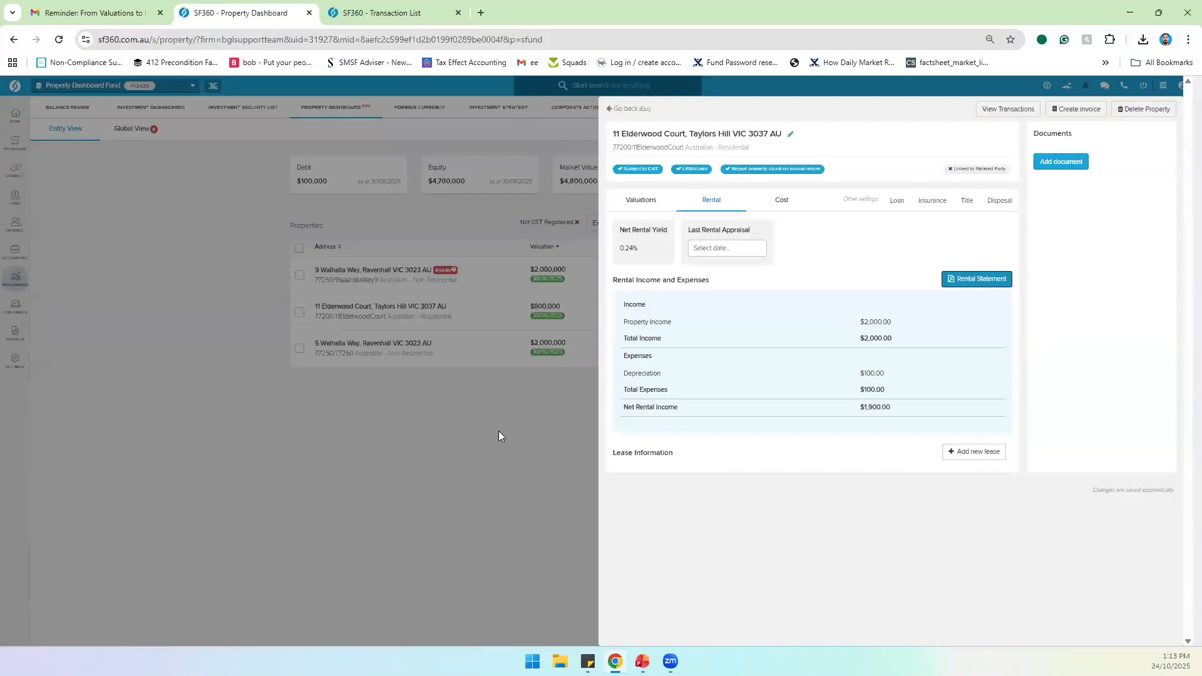
click(783, 209)
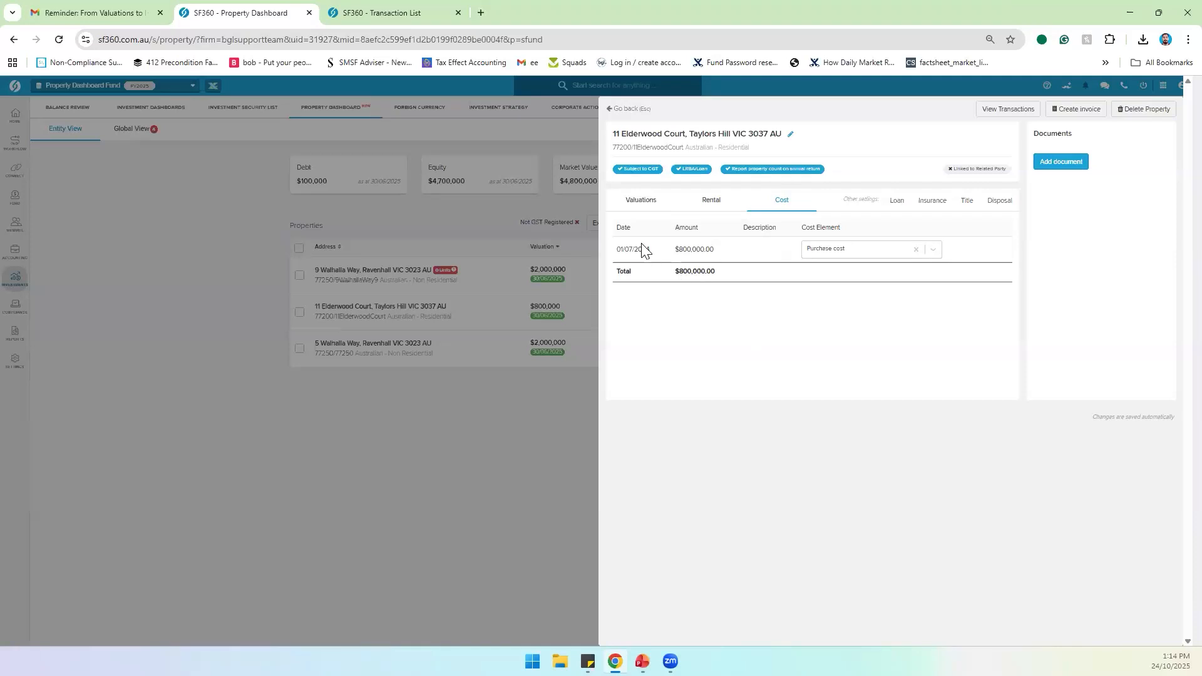
drag(621, 248, 725, 258)
click(726, 259)
click(614, 109)
click(343, 359)
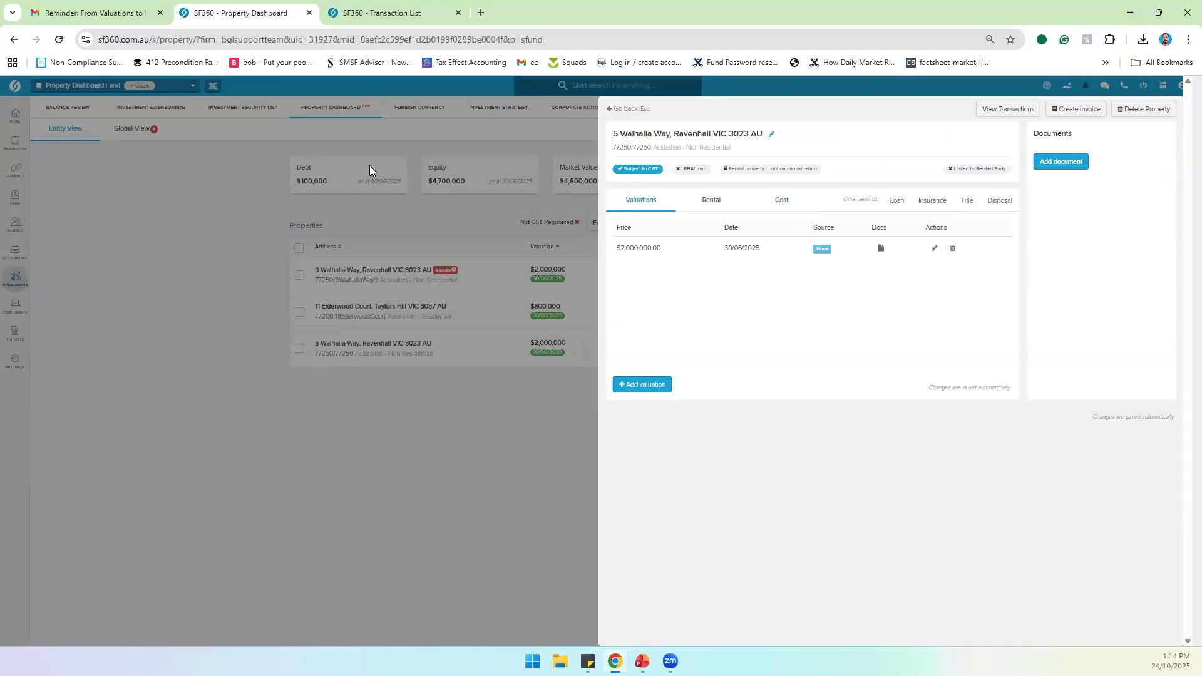
click(382, 10)
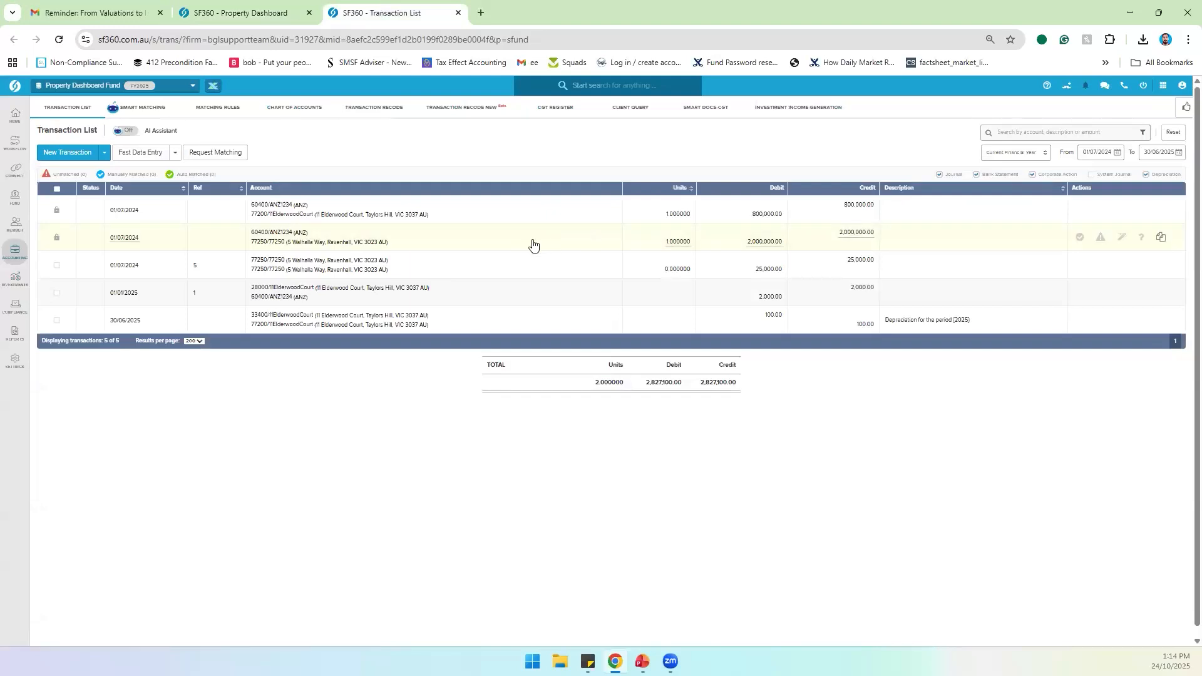
click(246, 16)
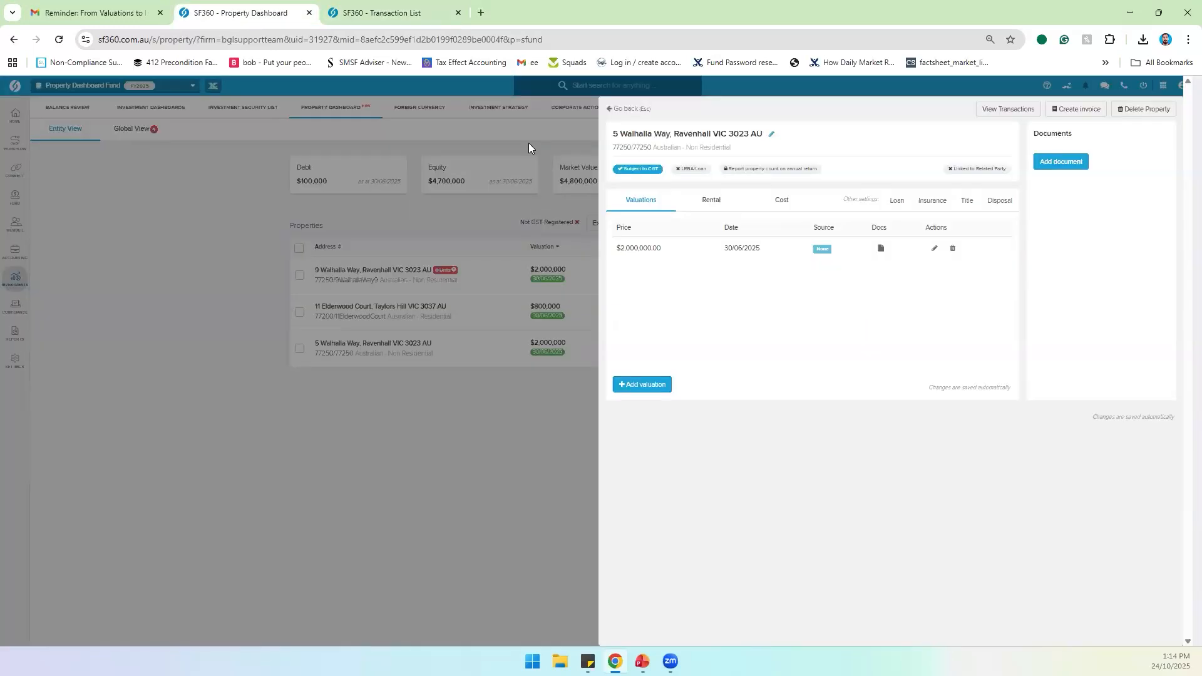
click(759, 198)
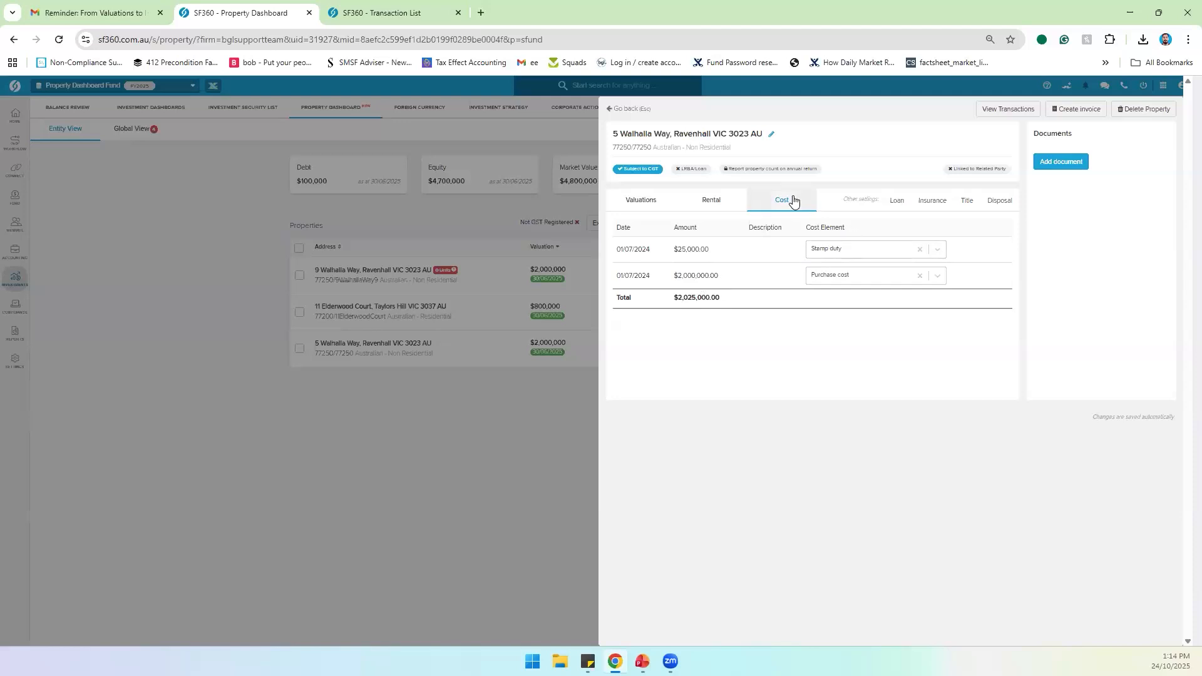
click(400, 19)
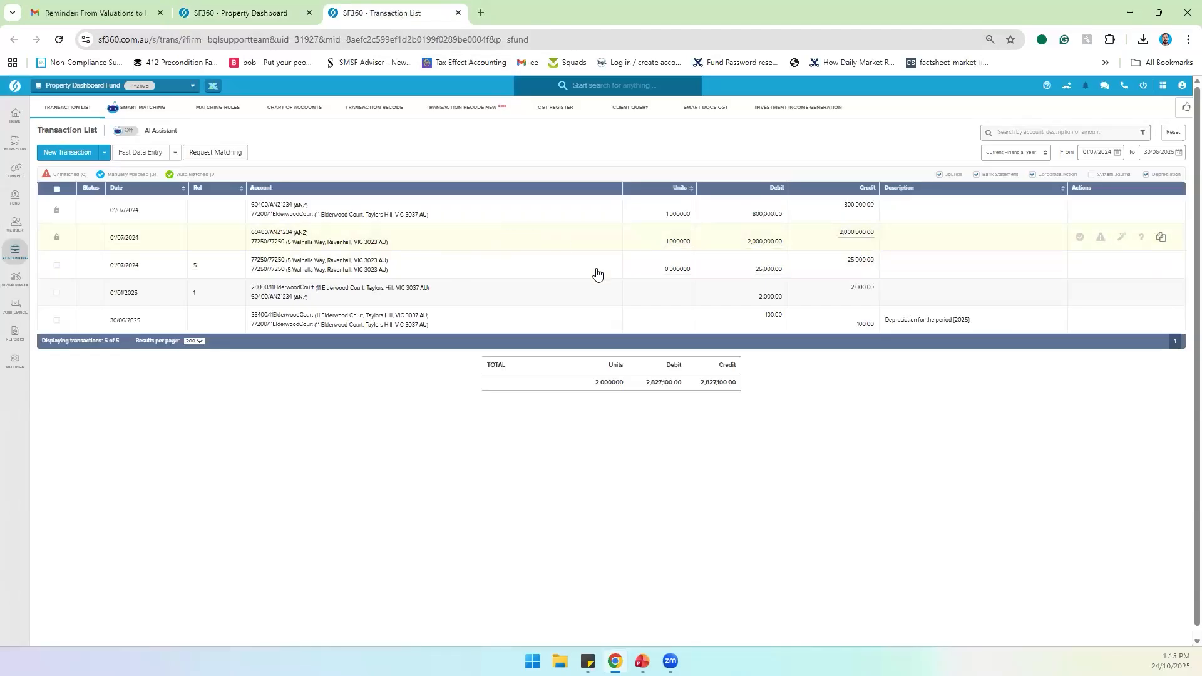
click(499, 275)
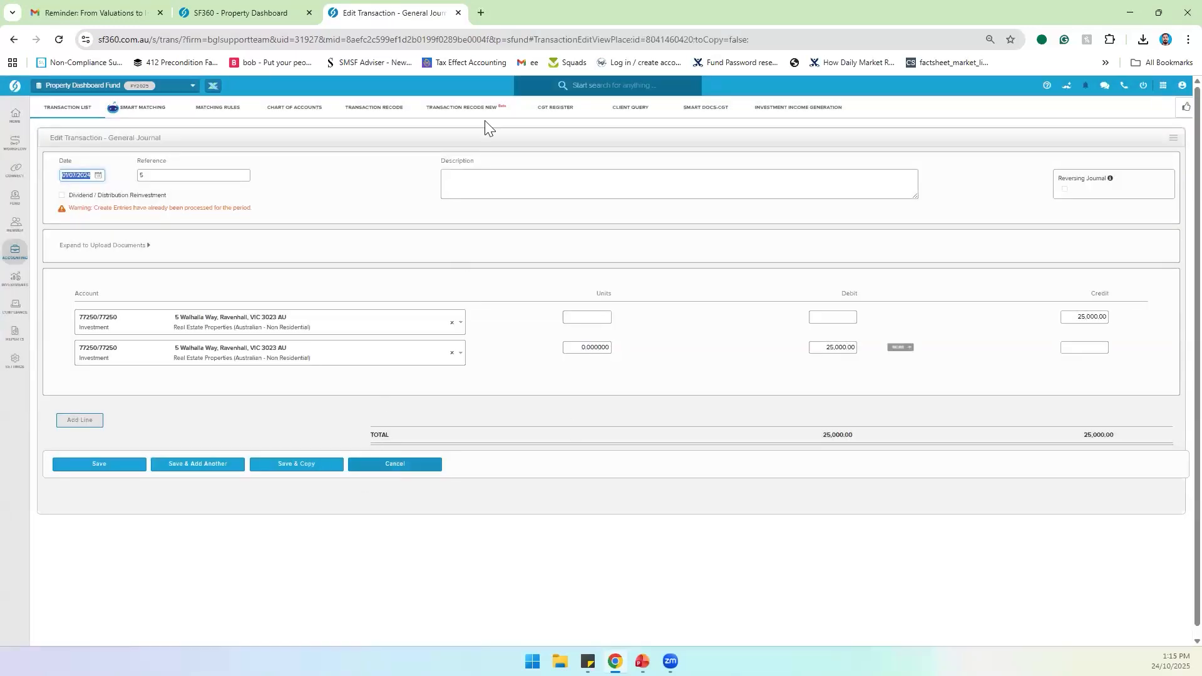
click(419, 462)
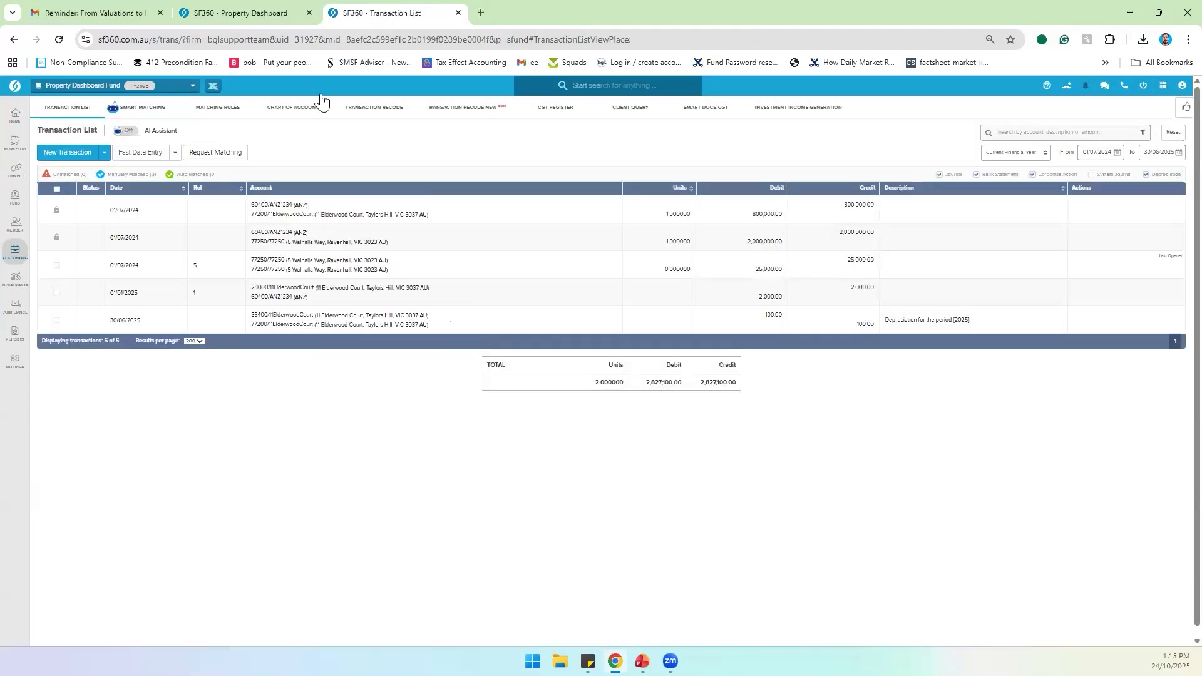
click(264, 17)
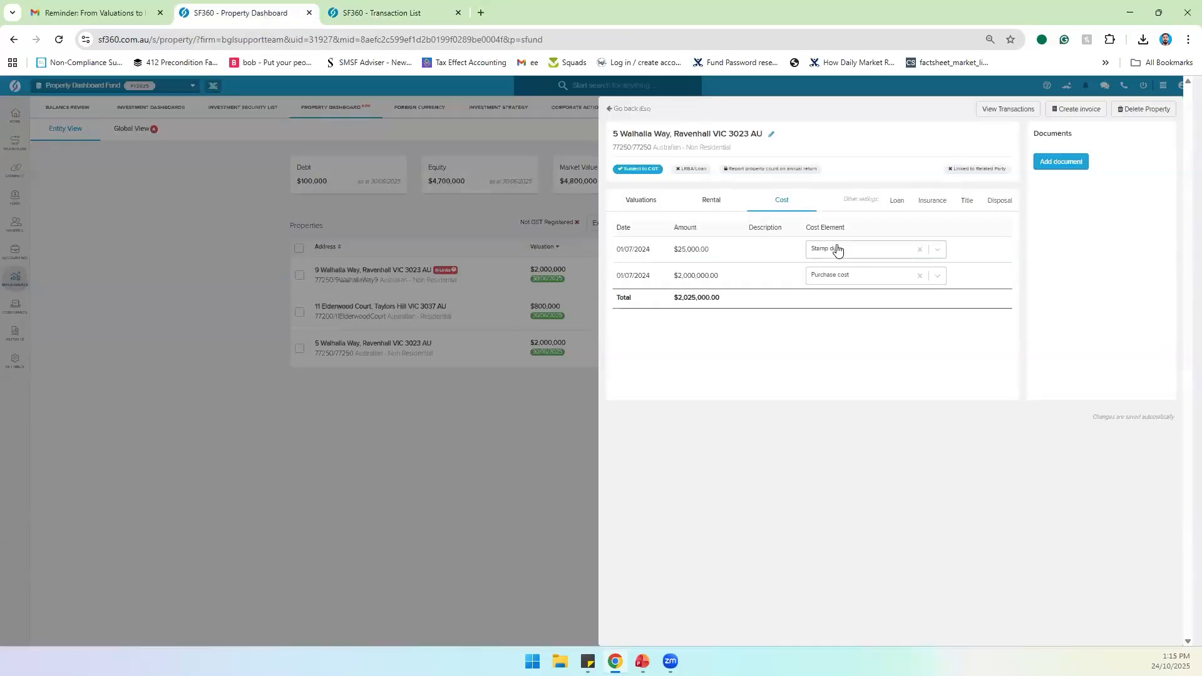
click(843, 278)
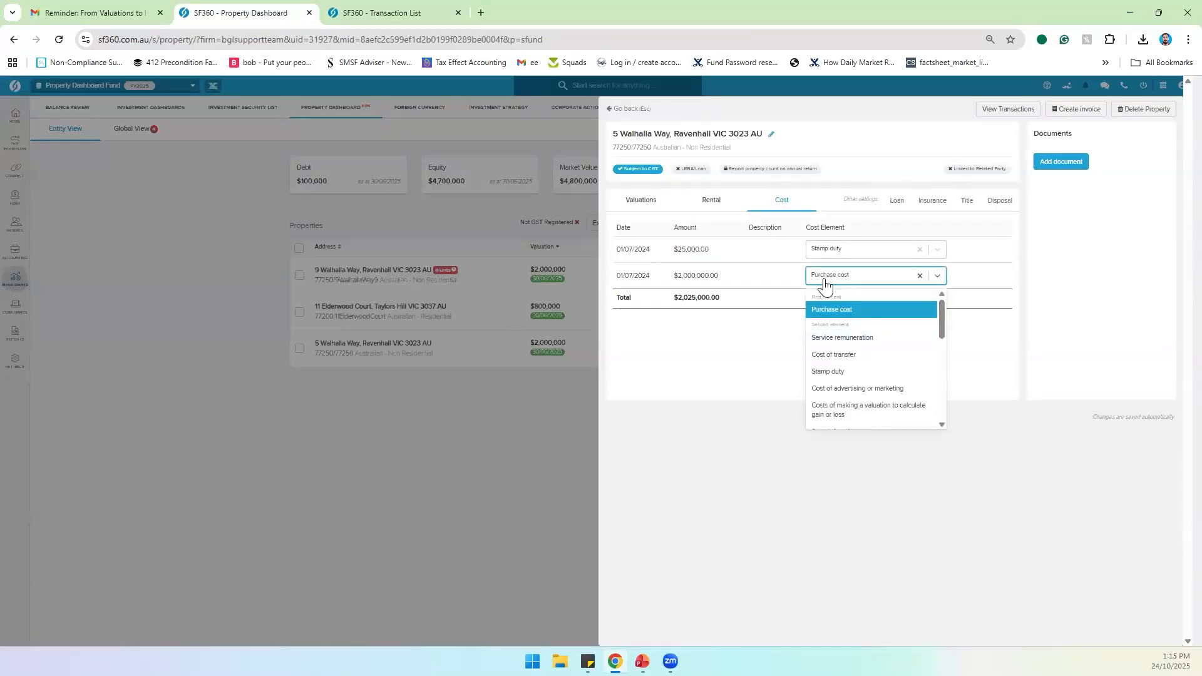
click(823, 256)
scroll(839, 357, down, 1)
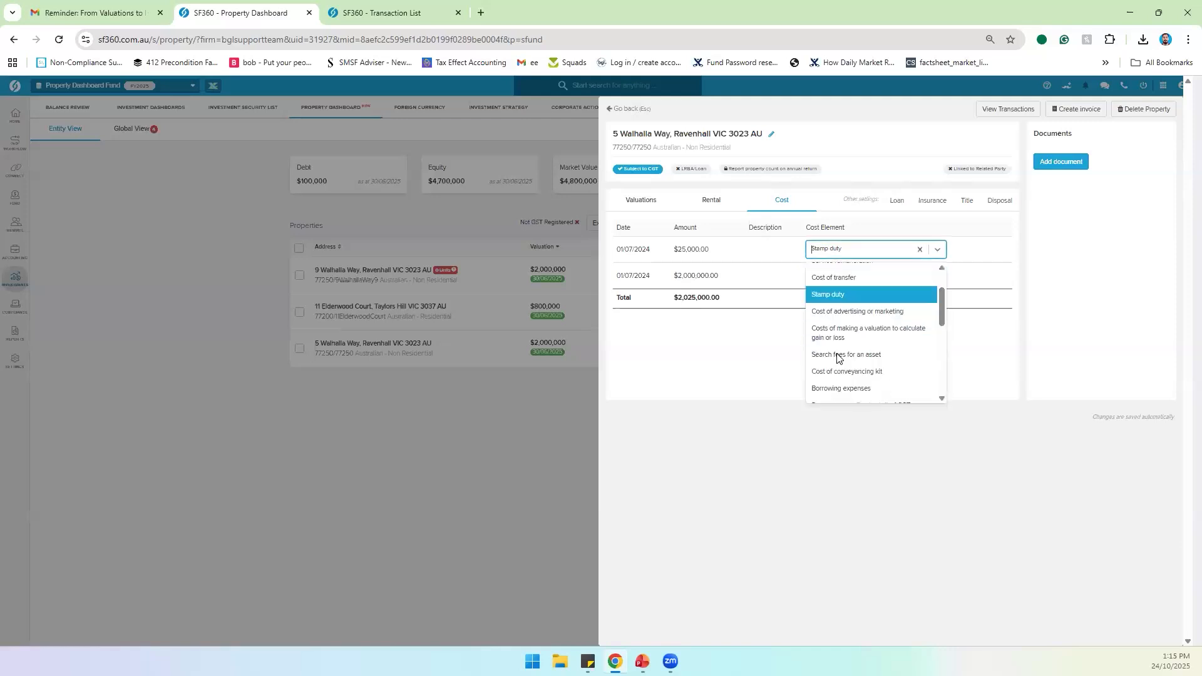
scroll(839, 357, down, 5)
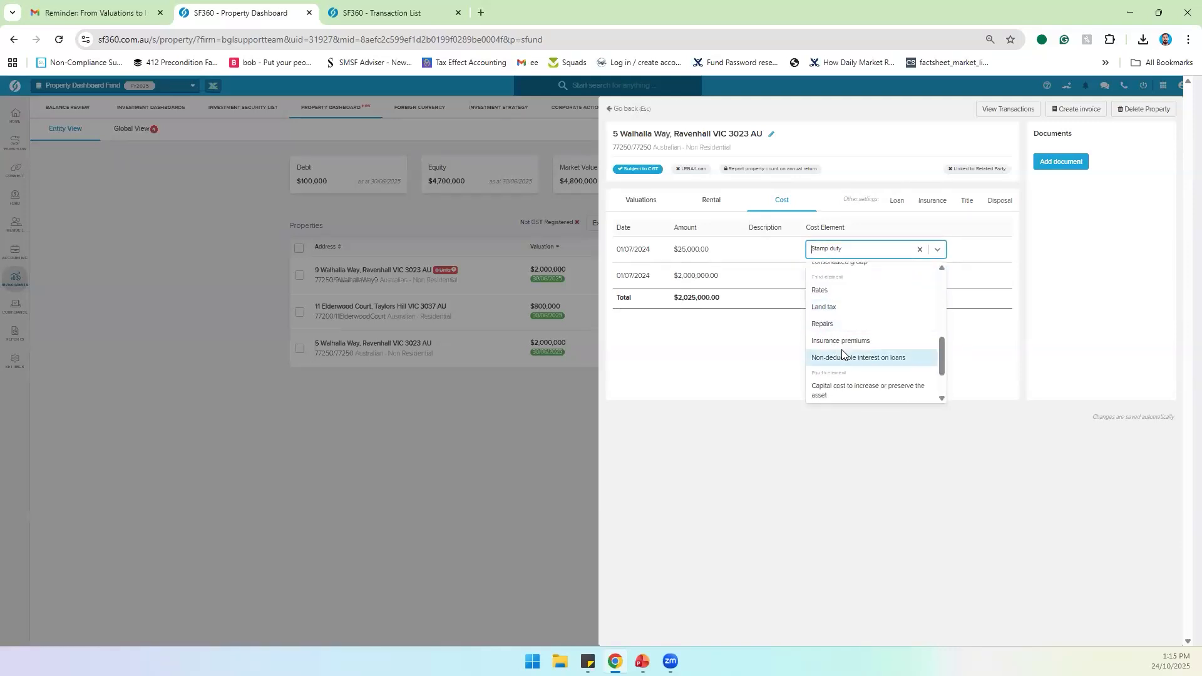
scroll(842, 349, down, 1)
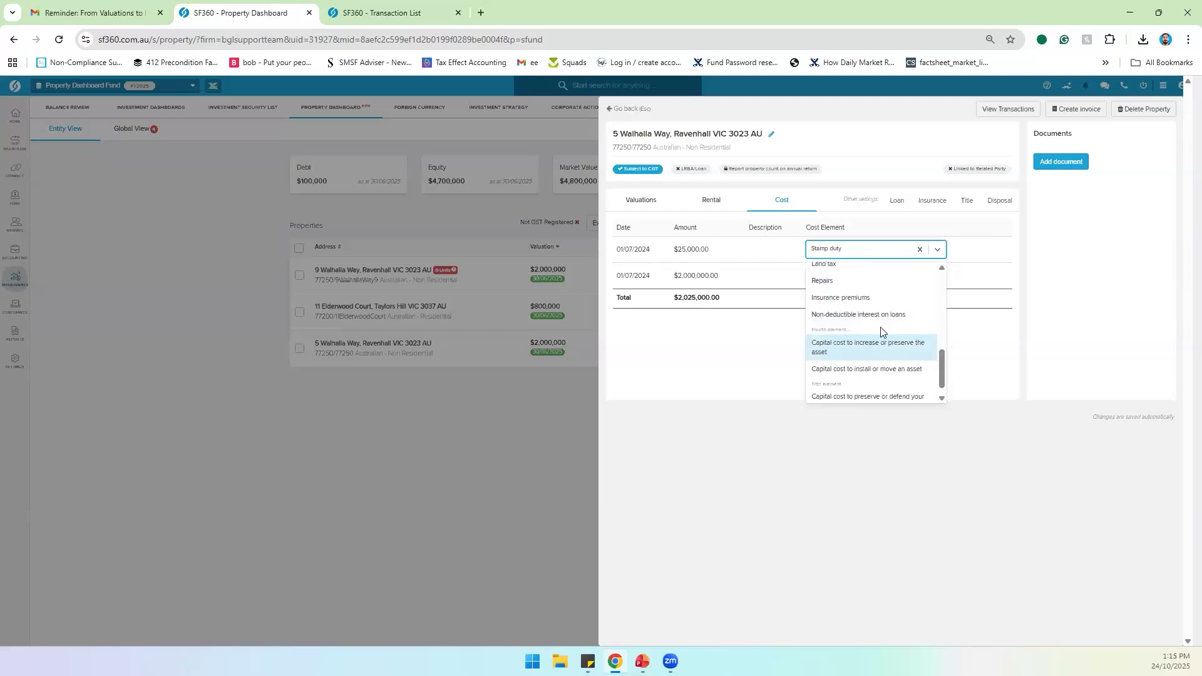
click(763, 346)
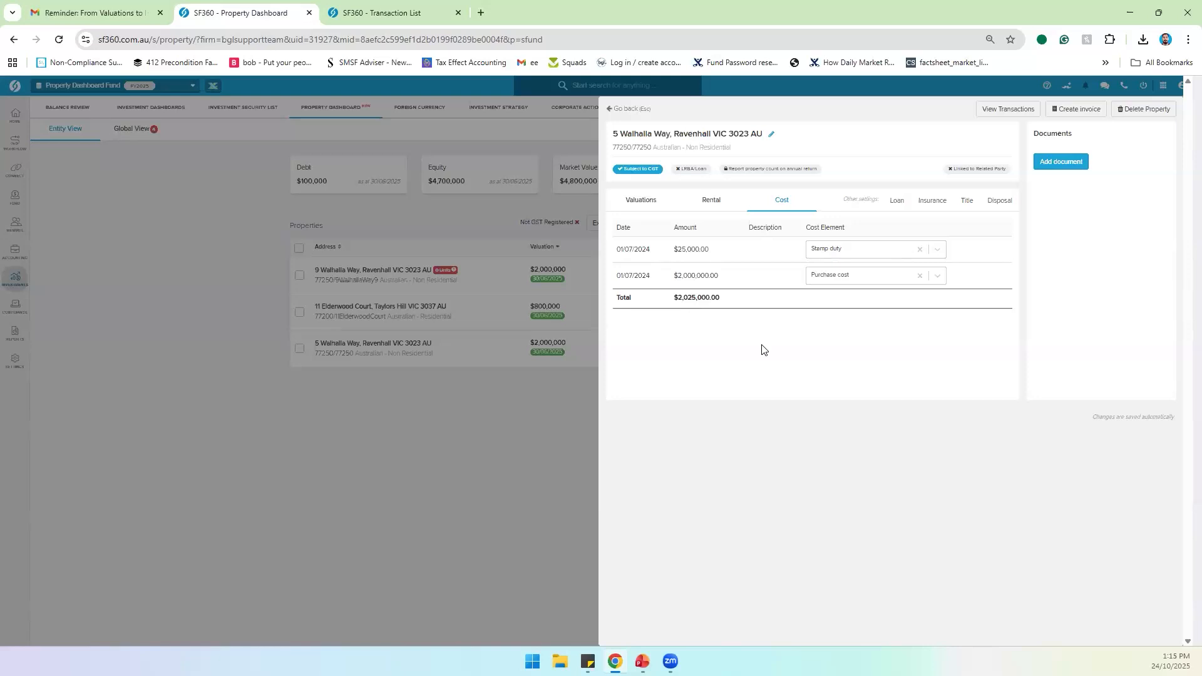
click(894, 202)
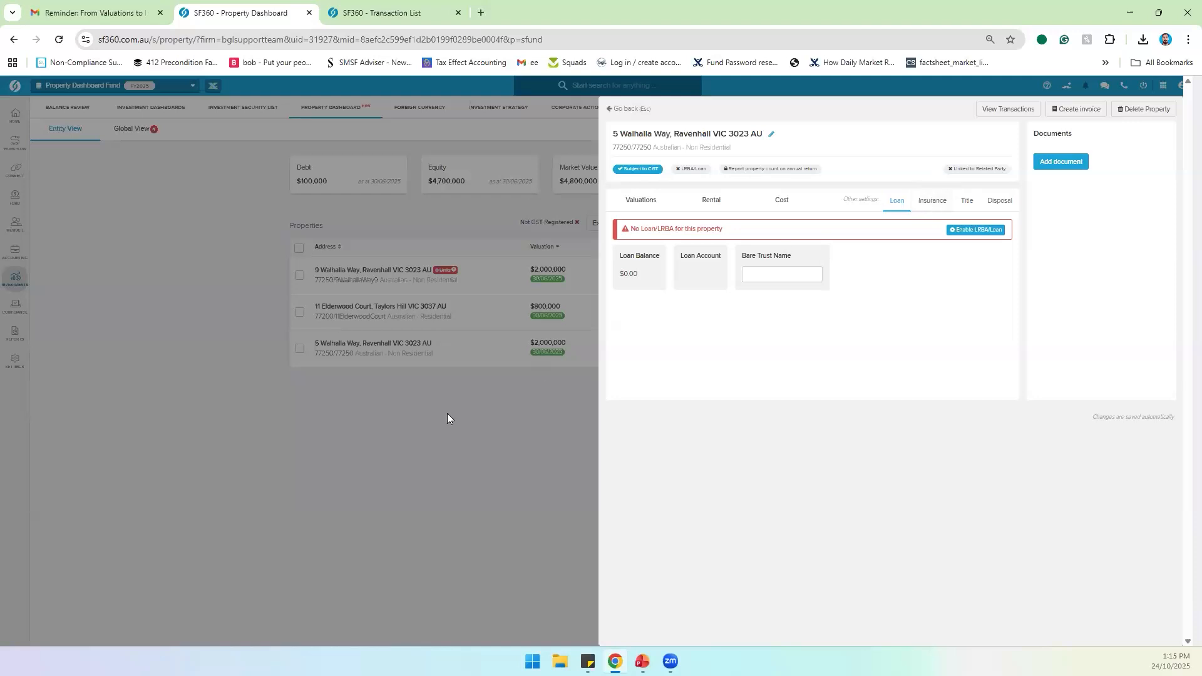
drag(639, 281, 592, 288)
click(566, 401)
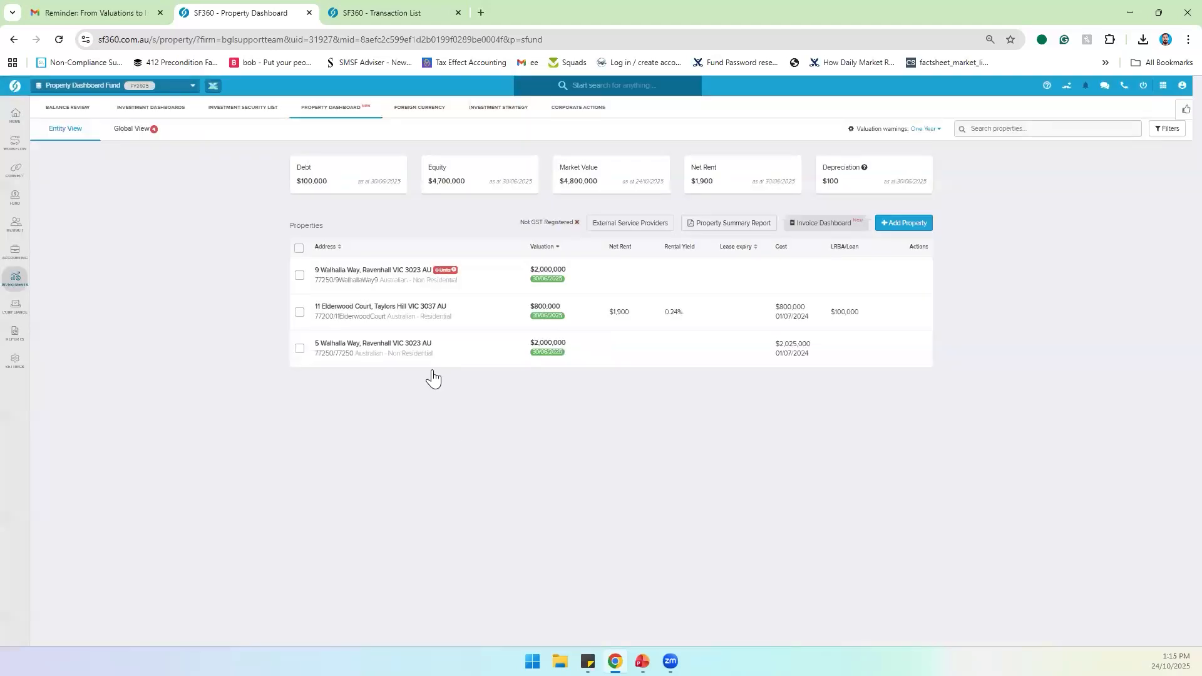
click(388, 318)
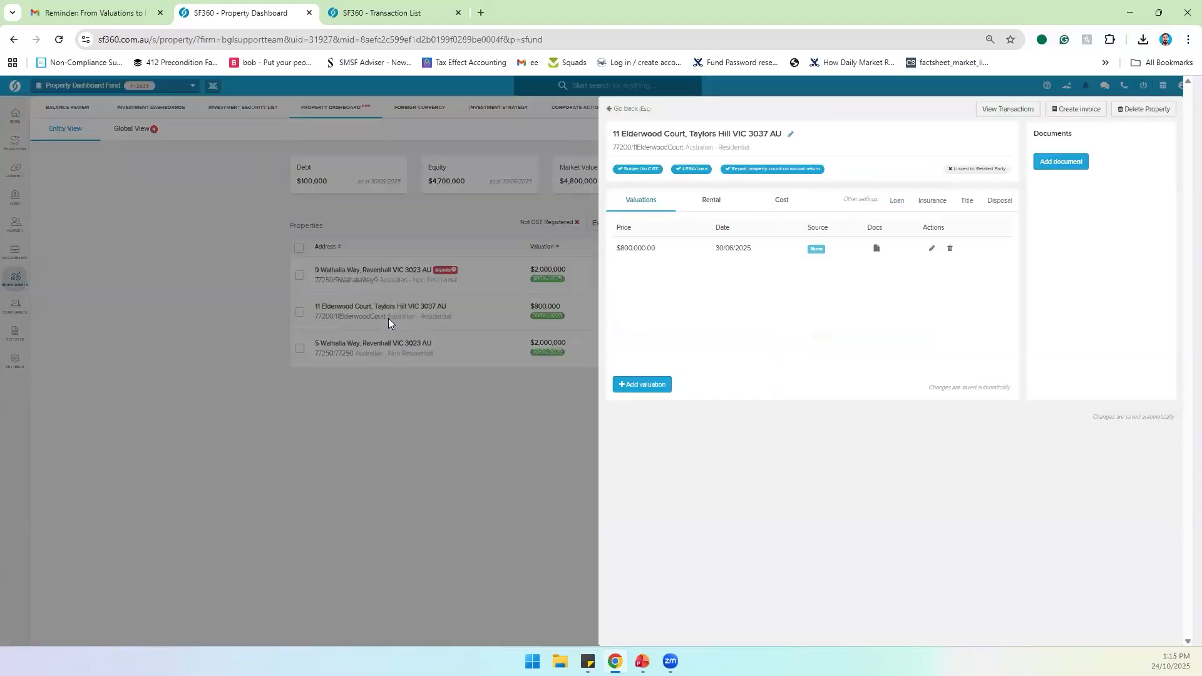
click(899, 204)
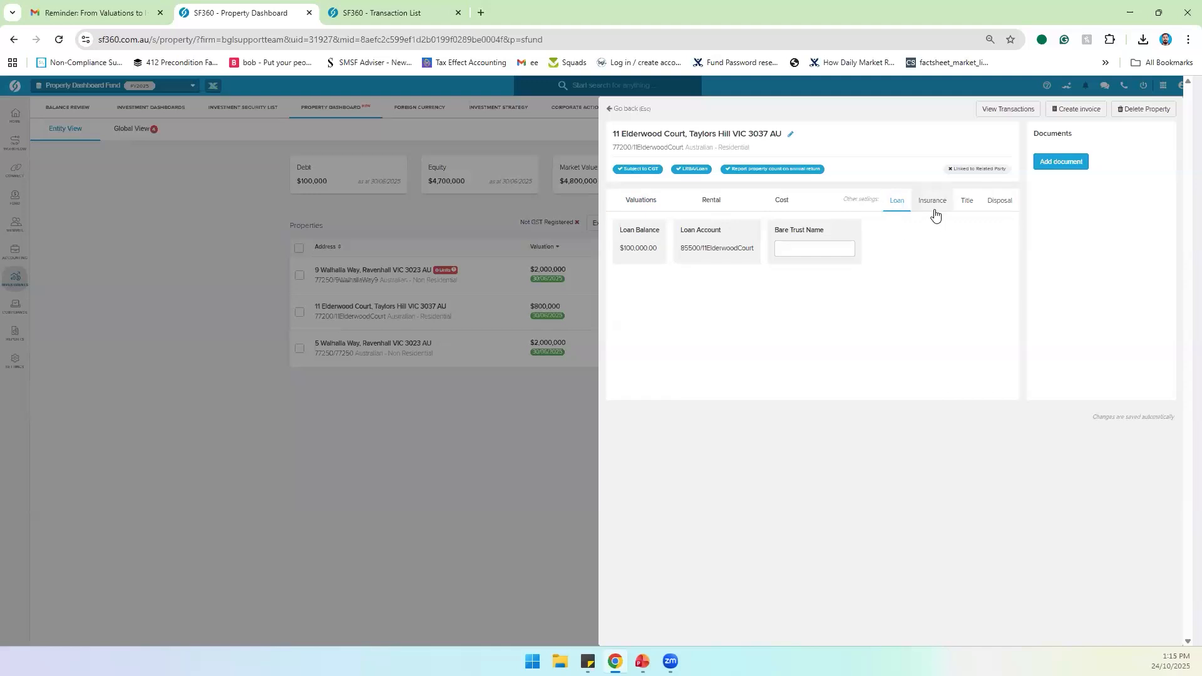
drag(679, 249, 753, 244)
click(754, 244)
click(925, 208)
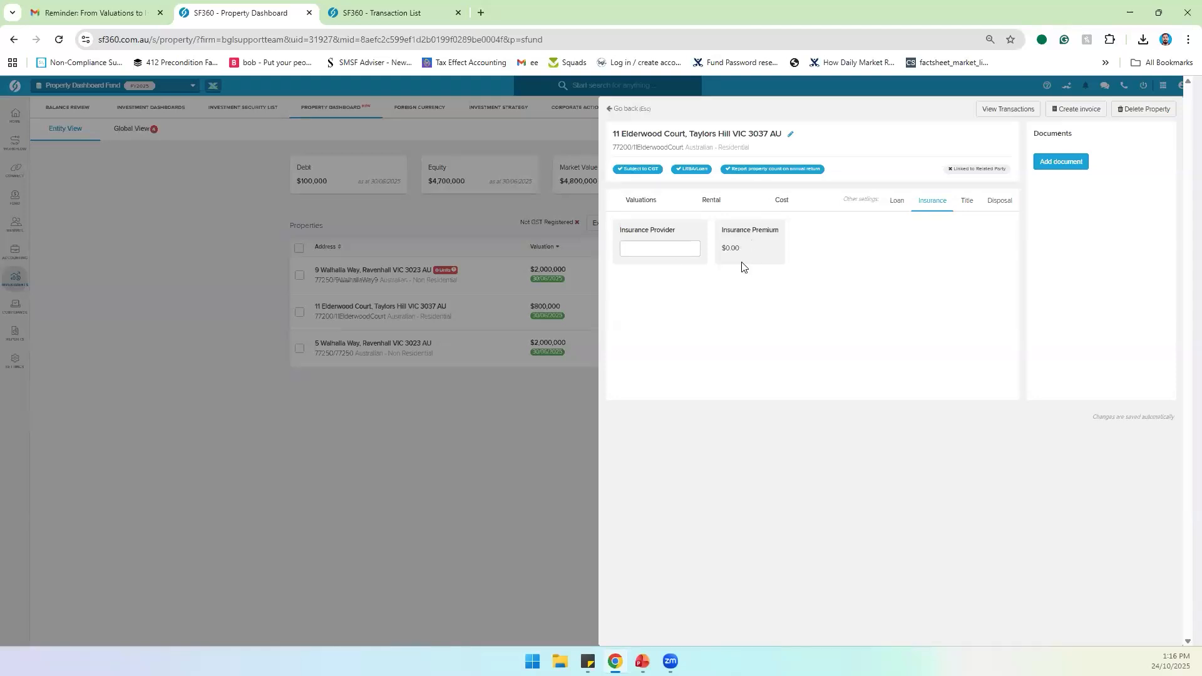
click(655, 249)
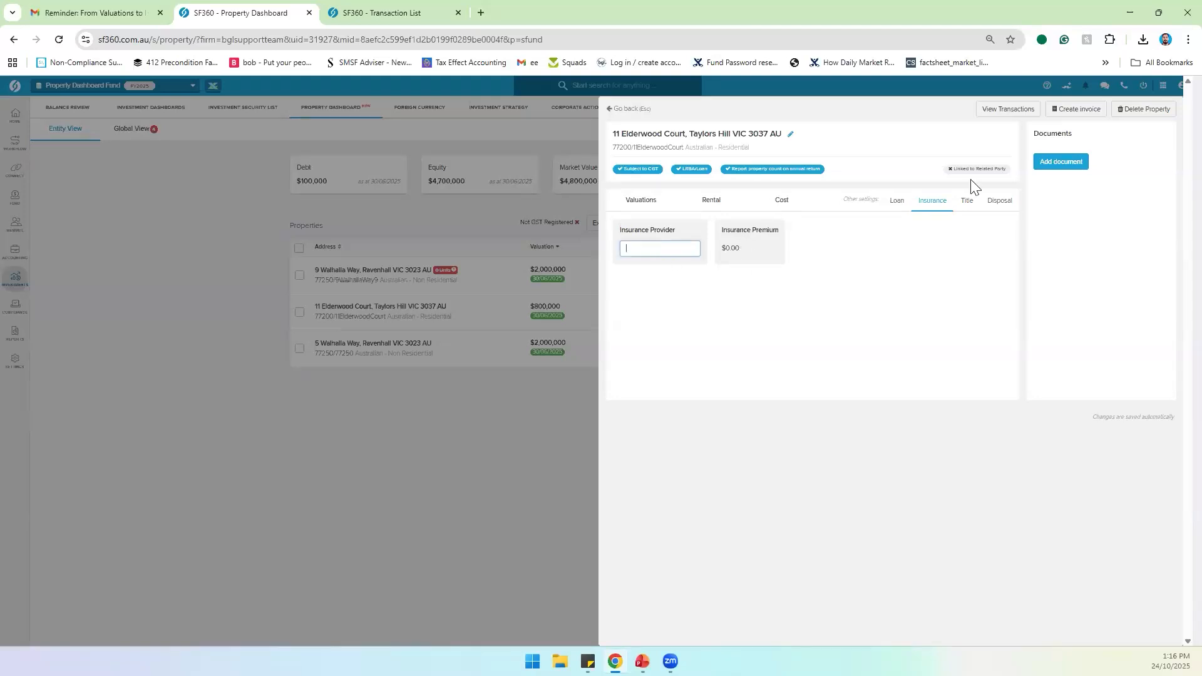
click(961, 211)
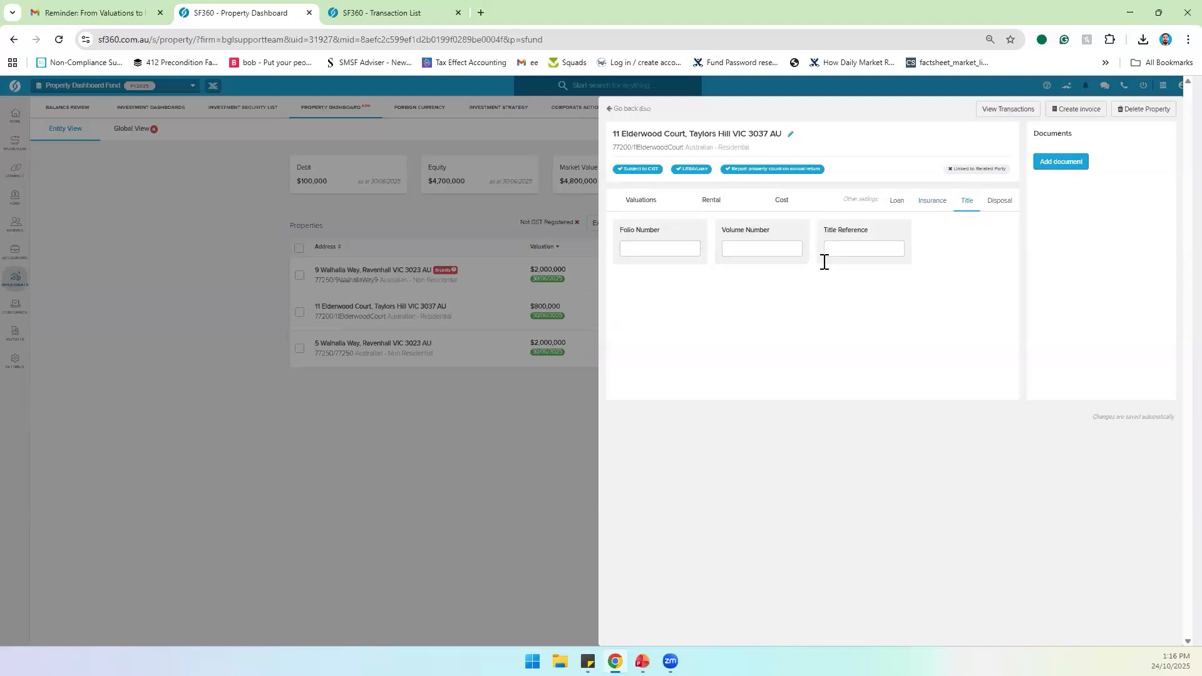
click(993, 212)
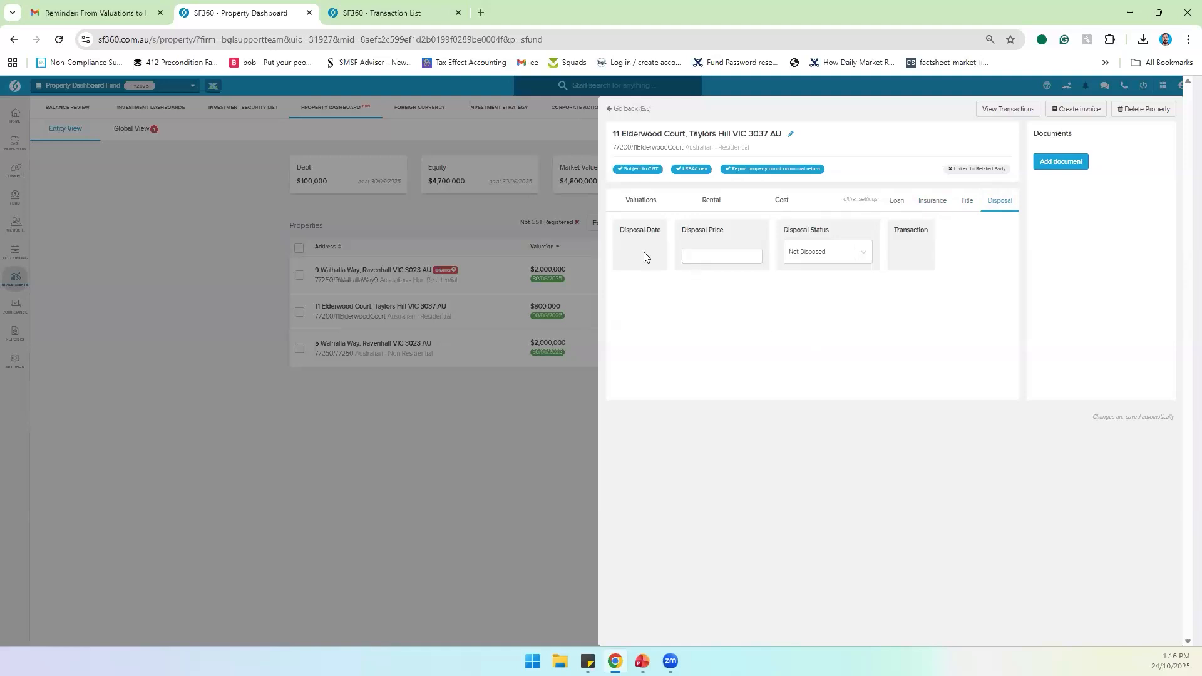
Step: Close the 2025 financial year period through Period Compliance
click(392, 16)
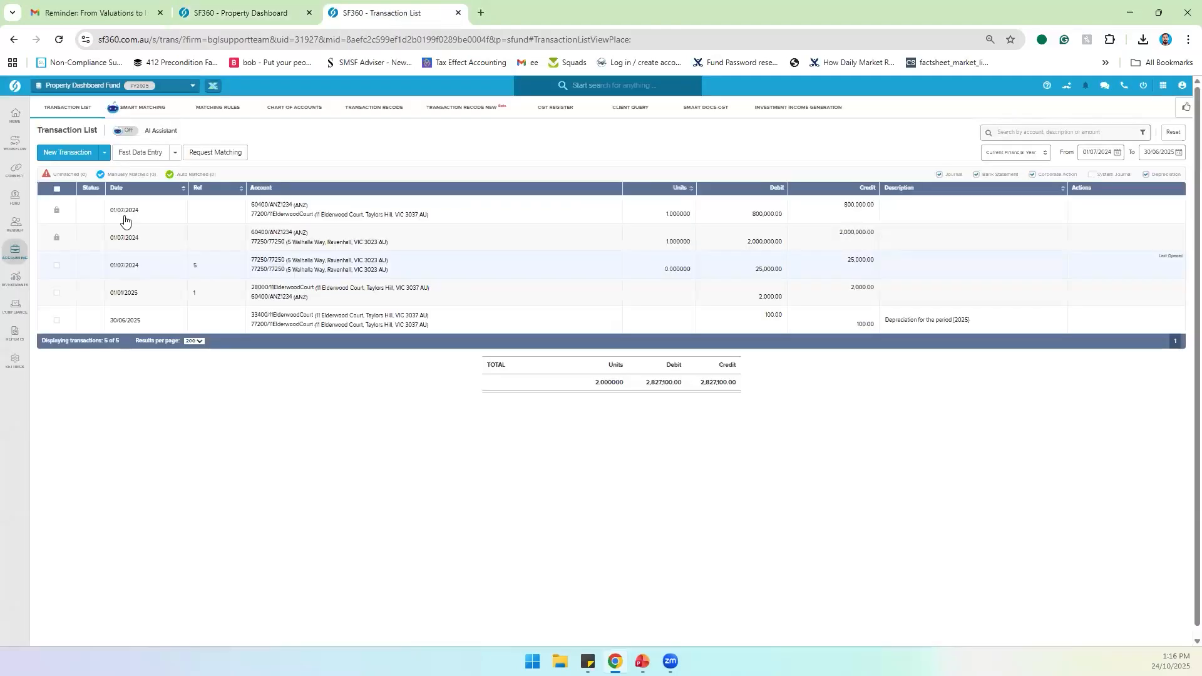
click(25, 303)
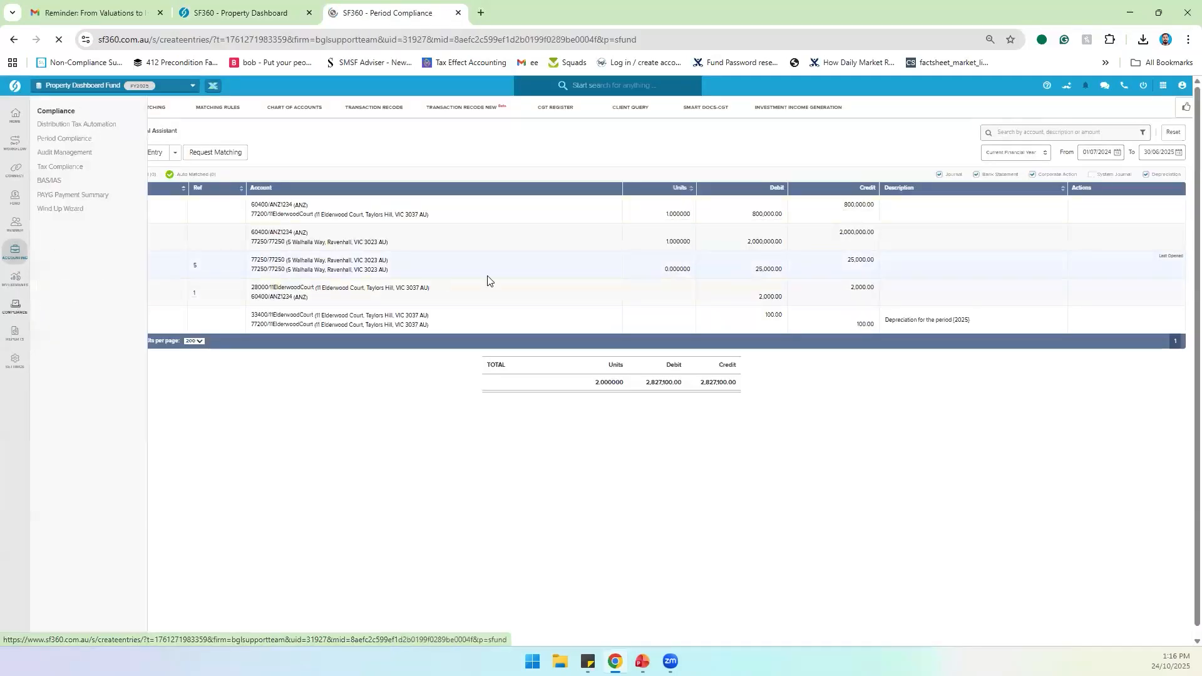
click(1027, 388)
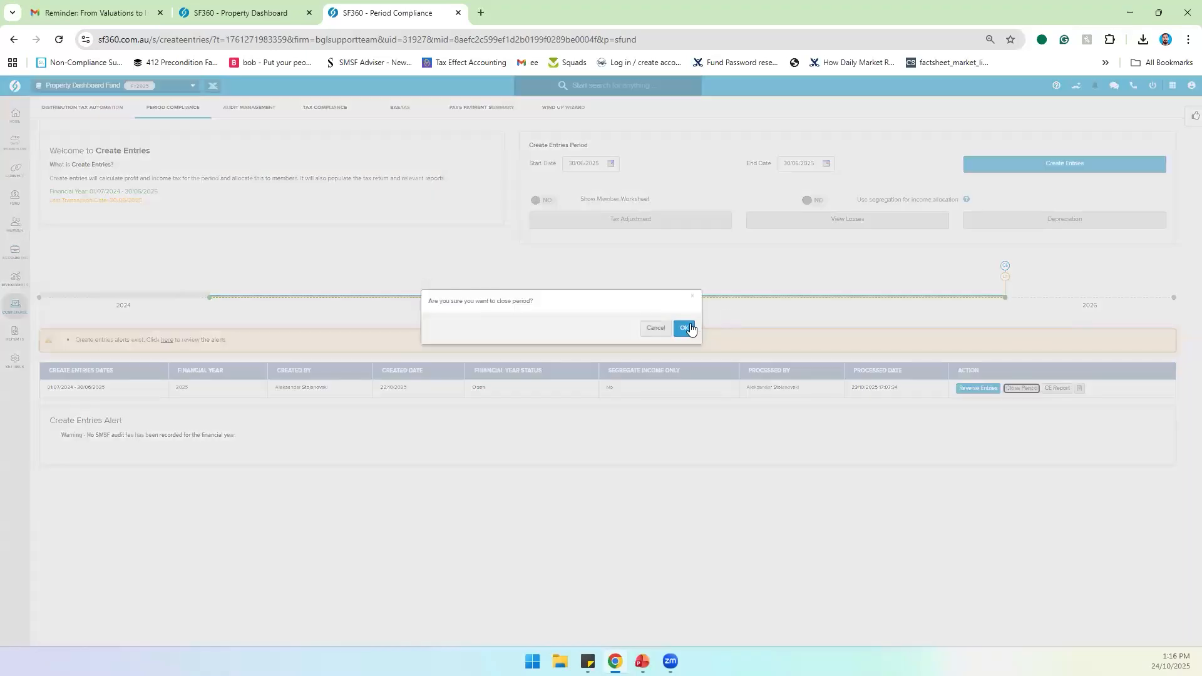
click(686, 324)
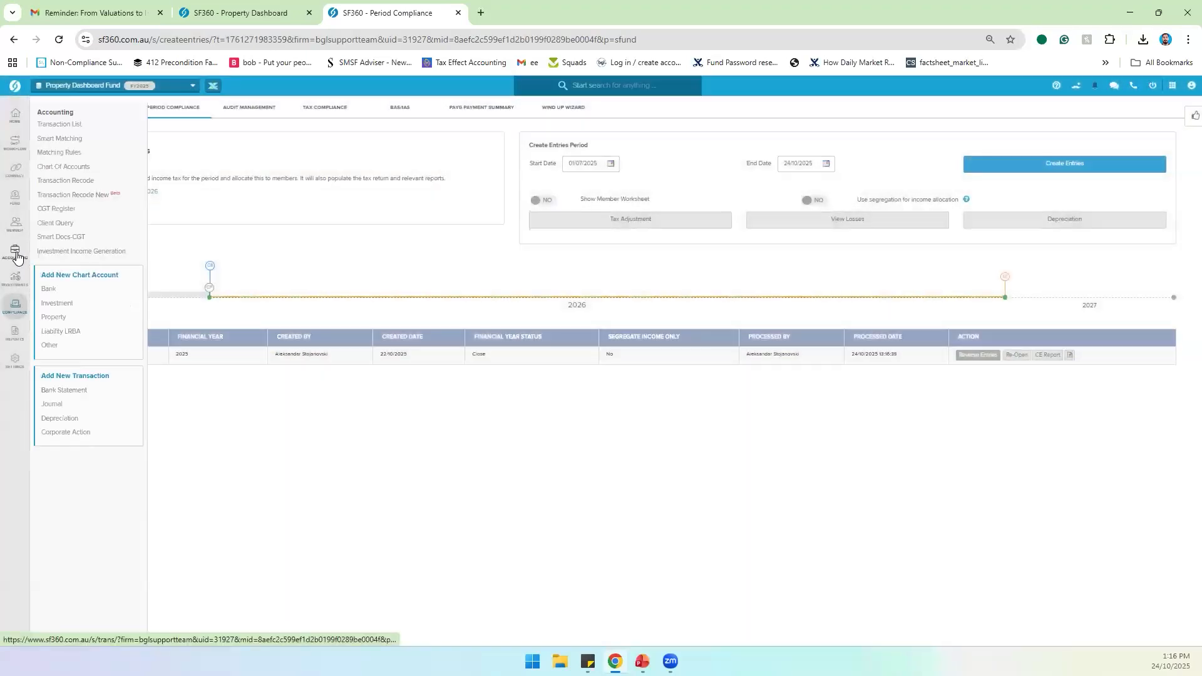
click(16, 253)
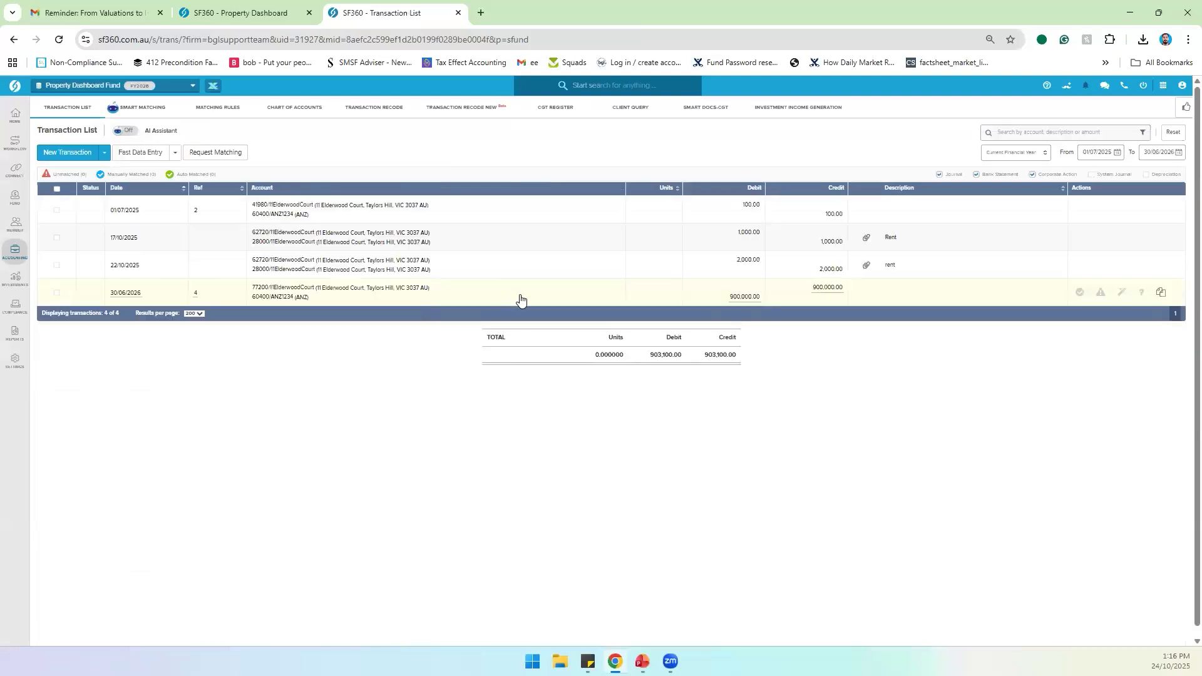
click(521, 299)
click(599, 314)
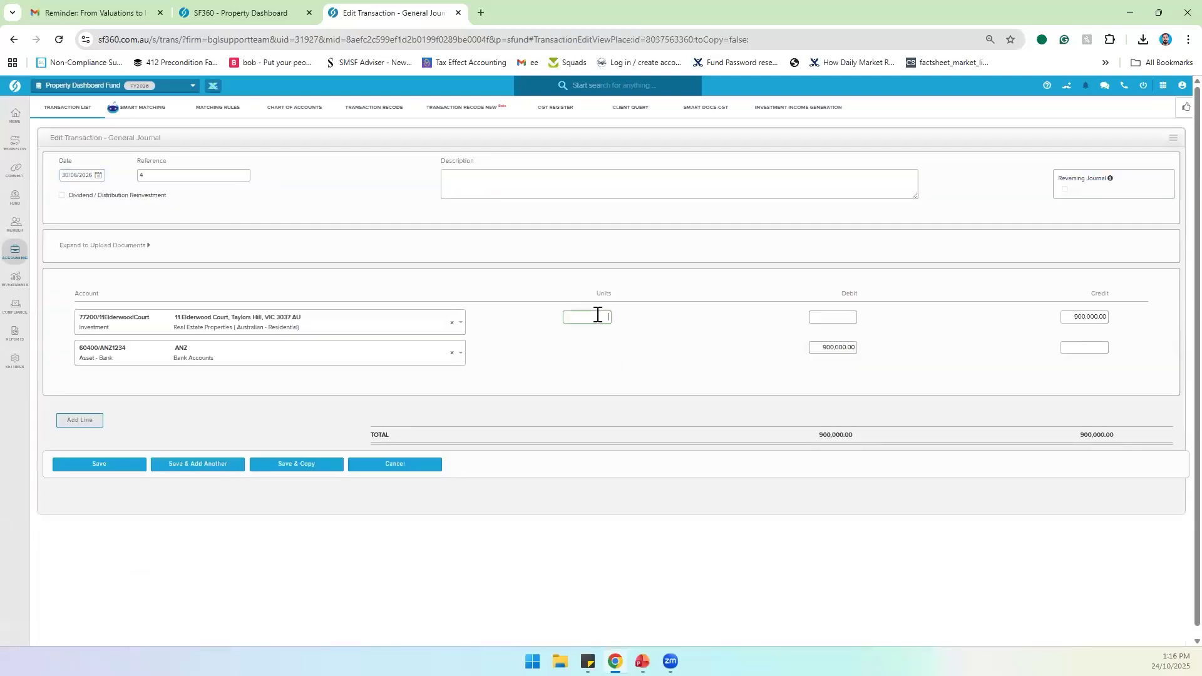
text(1)
click(629, 326)
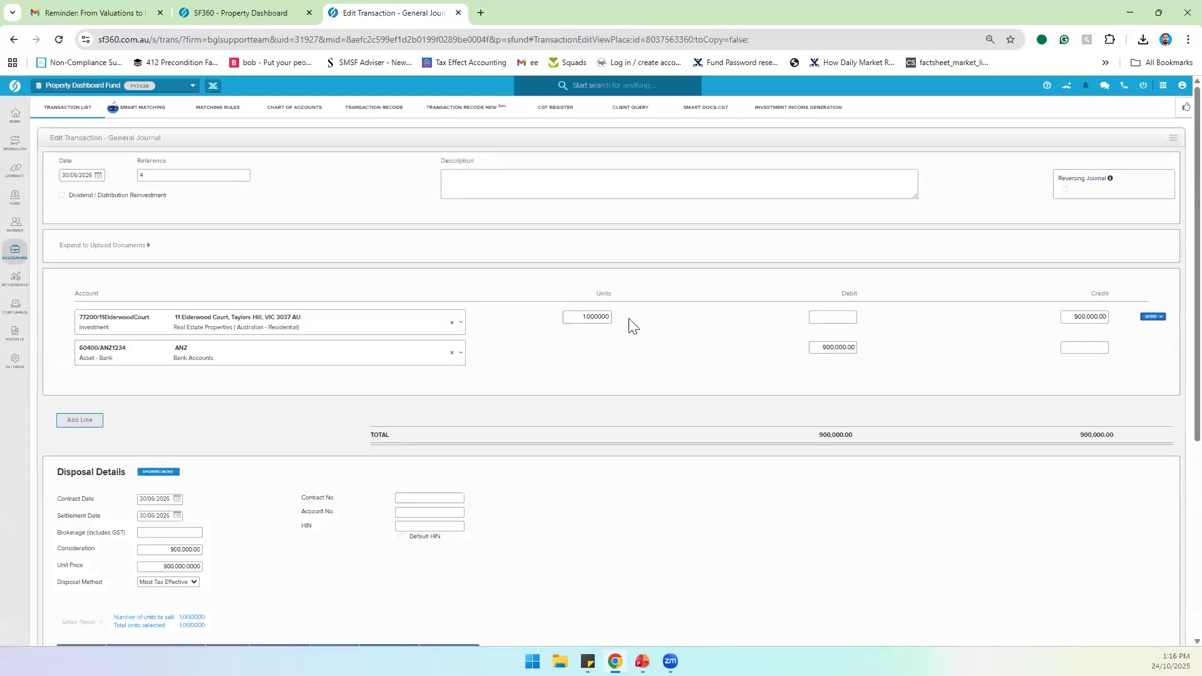
scroll(629, 325, down, 5)
scroll(629, 325, up, 5)
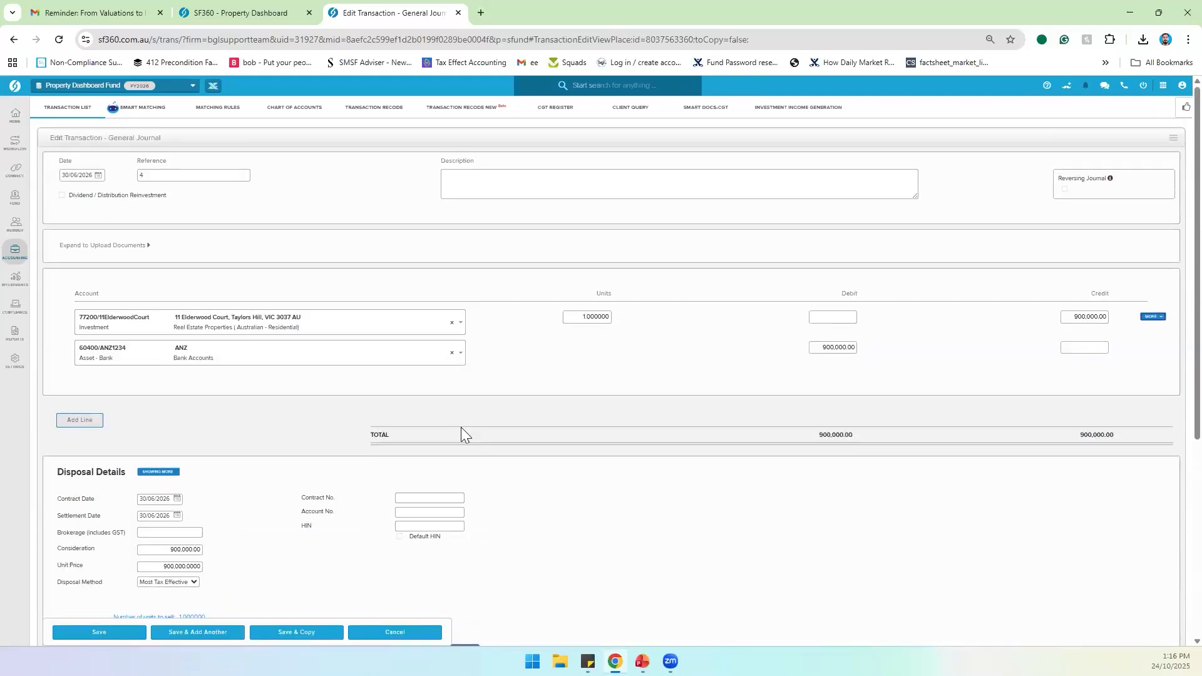
scroll(461, 426, down, 4)
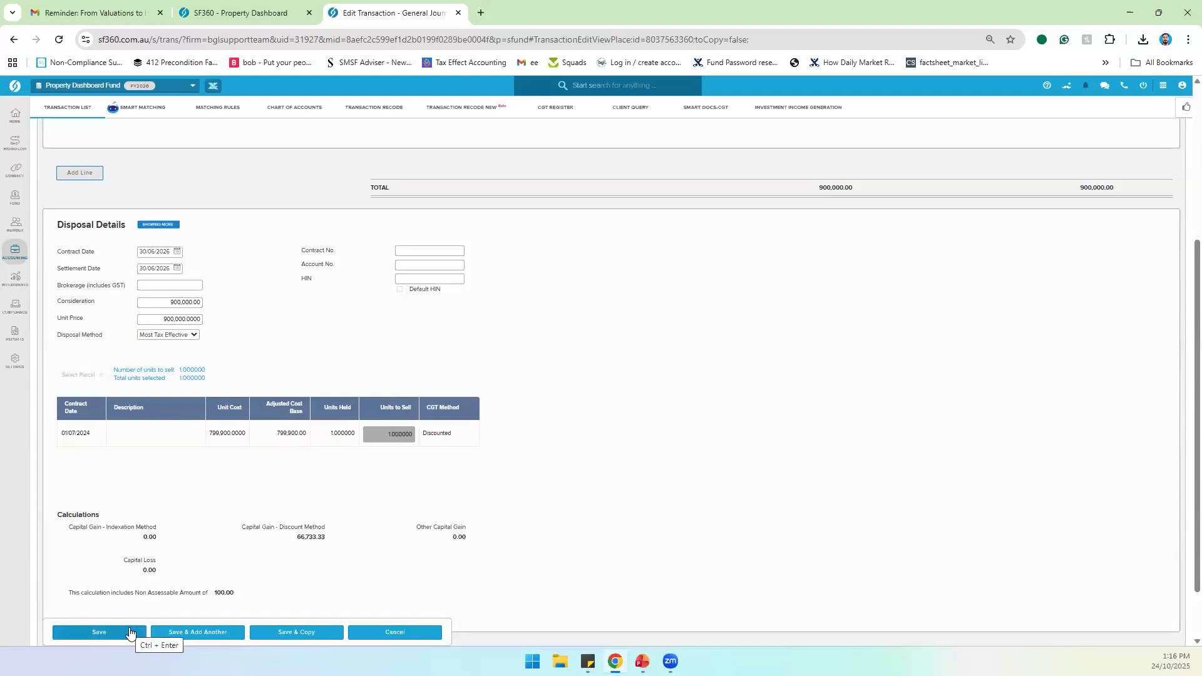
click(130, 632)
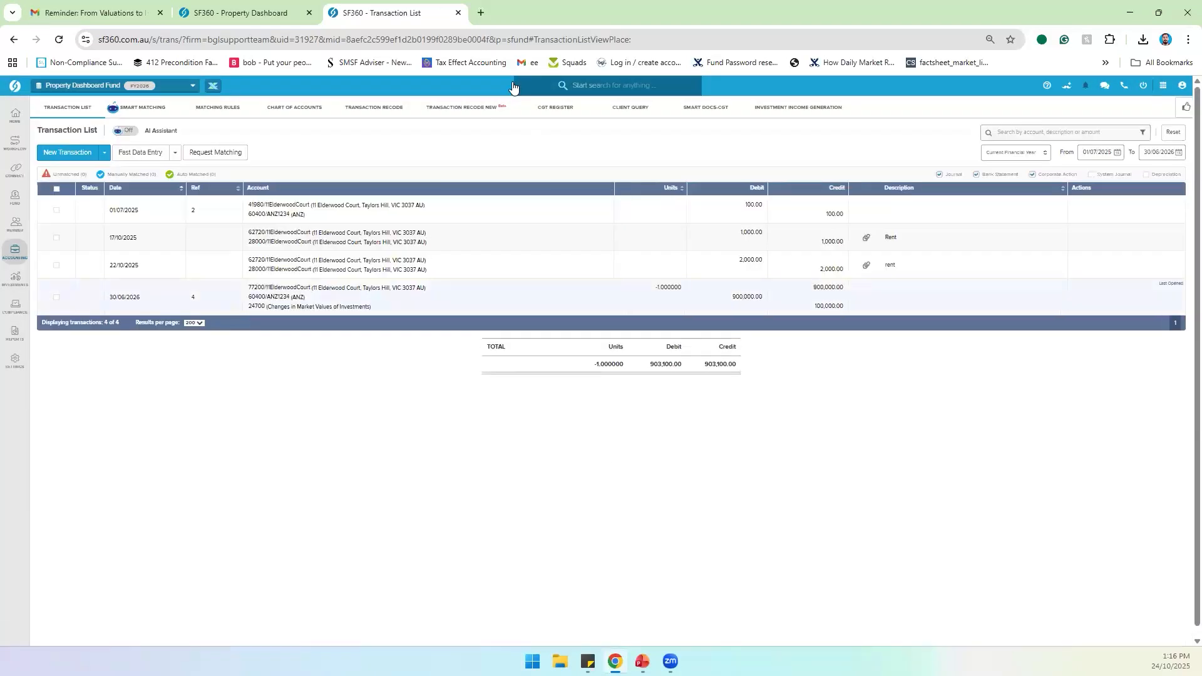
click(256, 14)
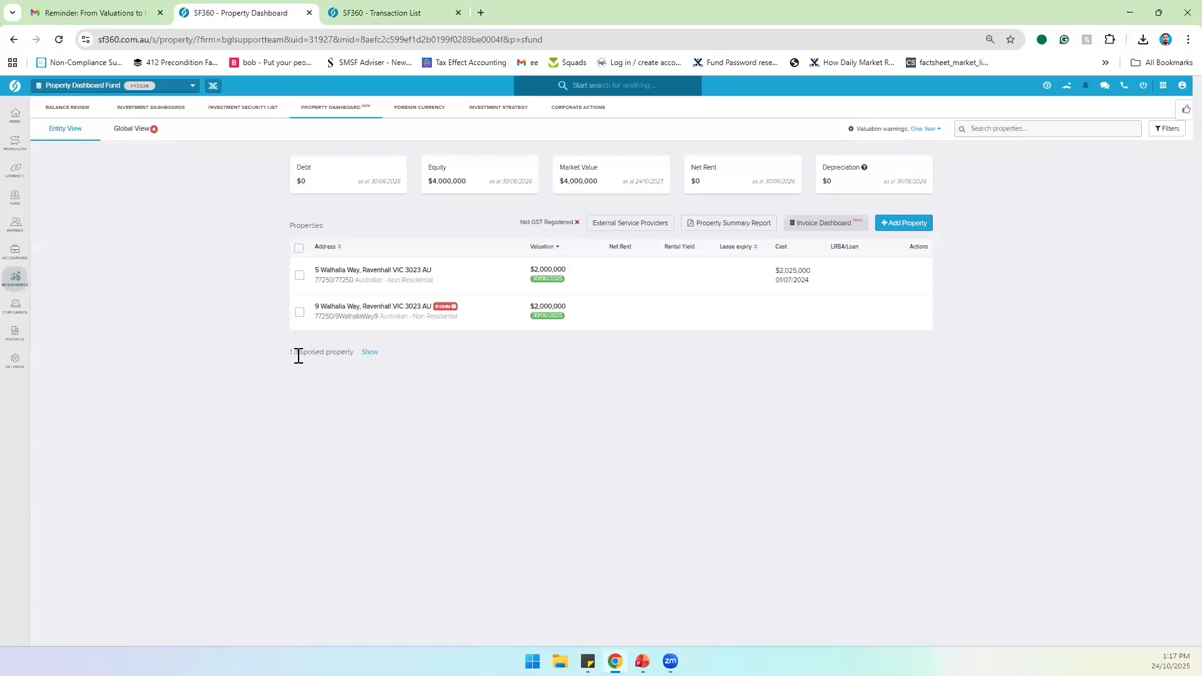
Step: Set the dashboard filter Hide disposed properties to No so disposed properties are listed
drag(284, 346, 415, 345)
click(416, 345)
click(1166, 129)
click(1176, 185)
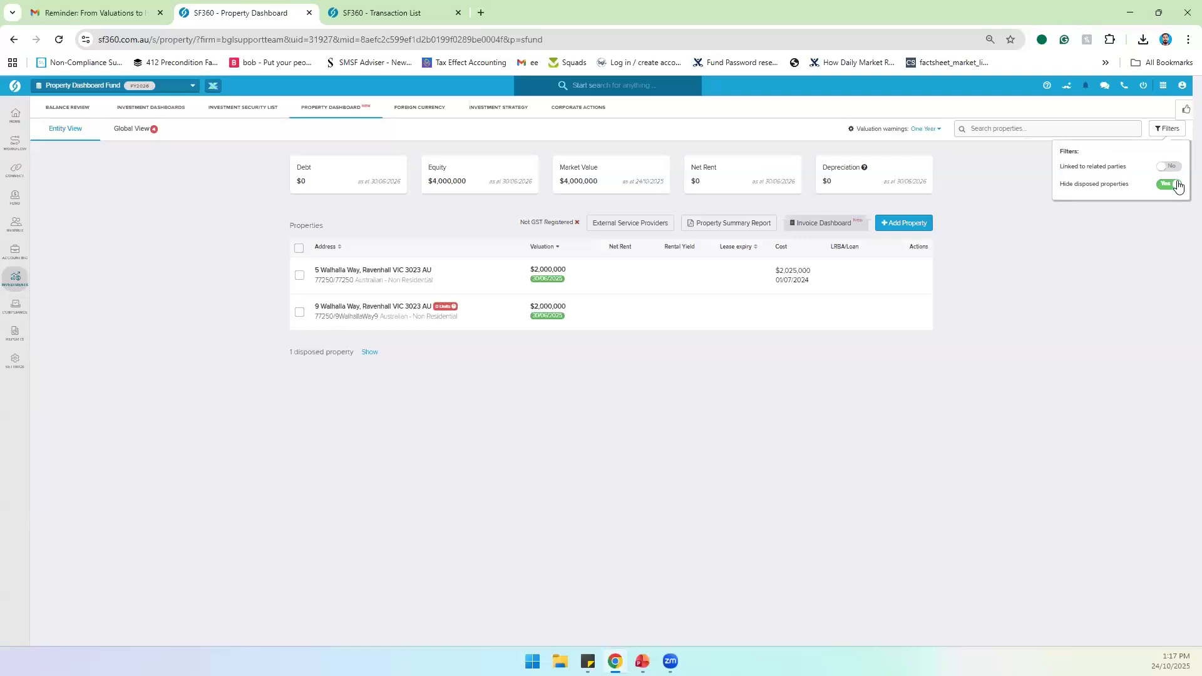
click(1165, 130)
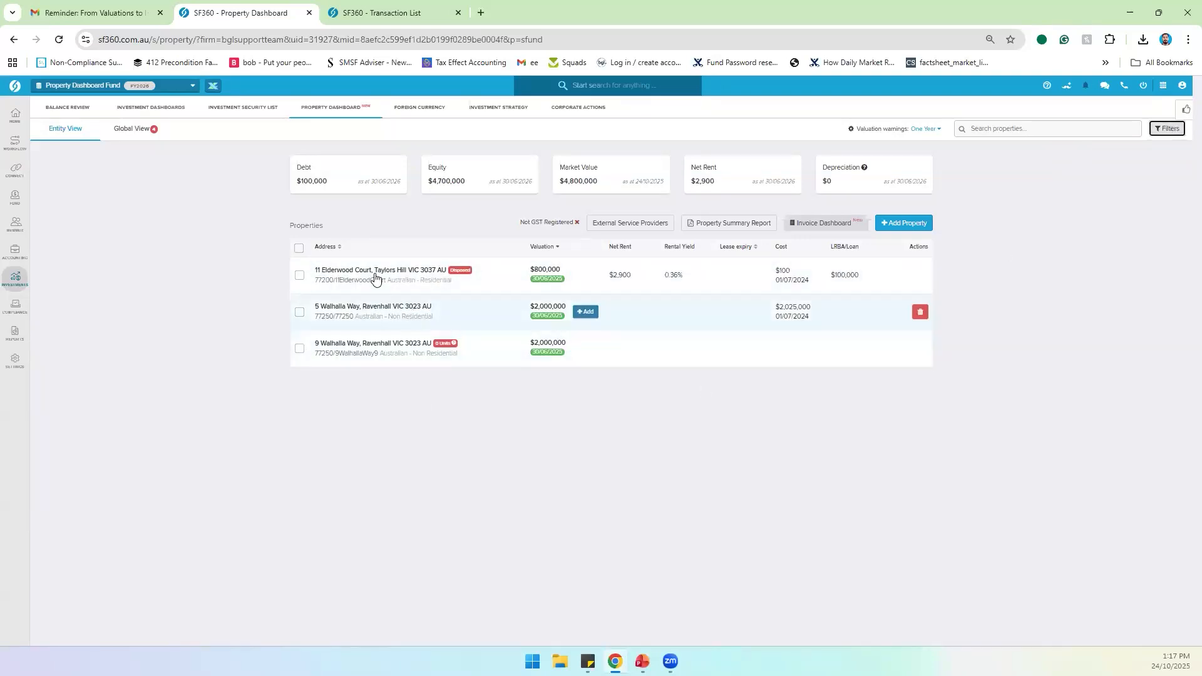
click(500, 270)
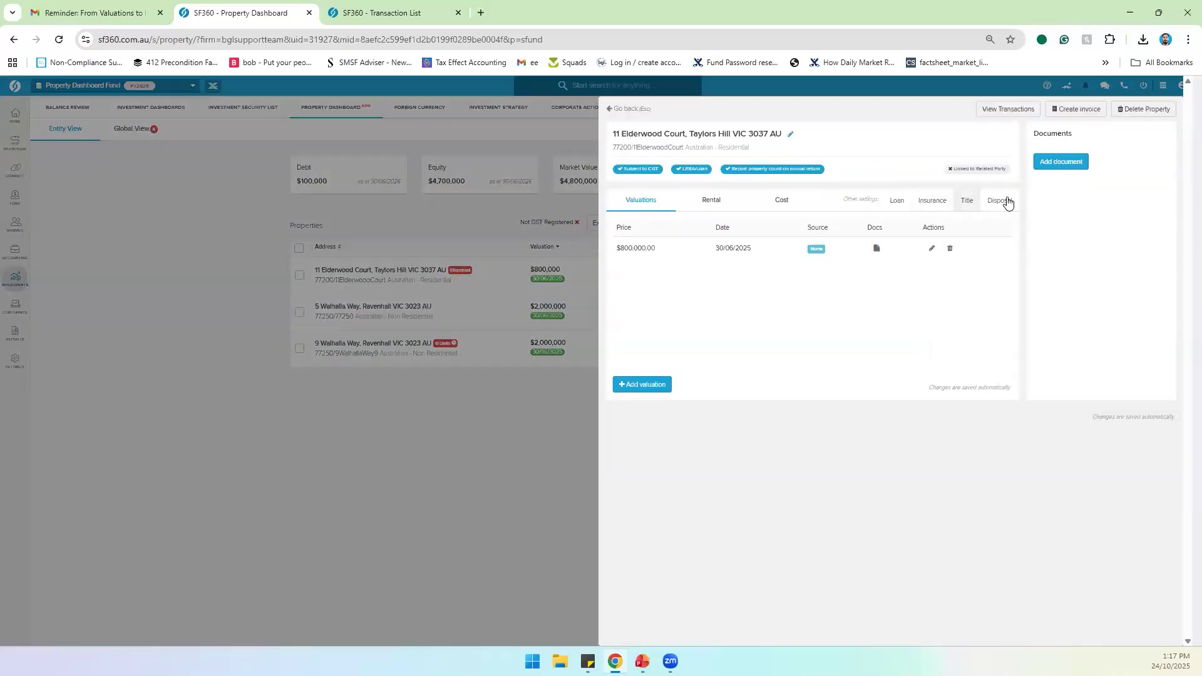
click(1005, 201)
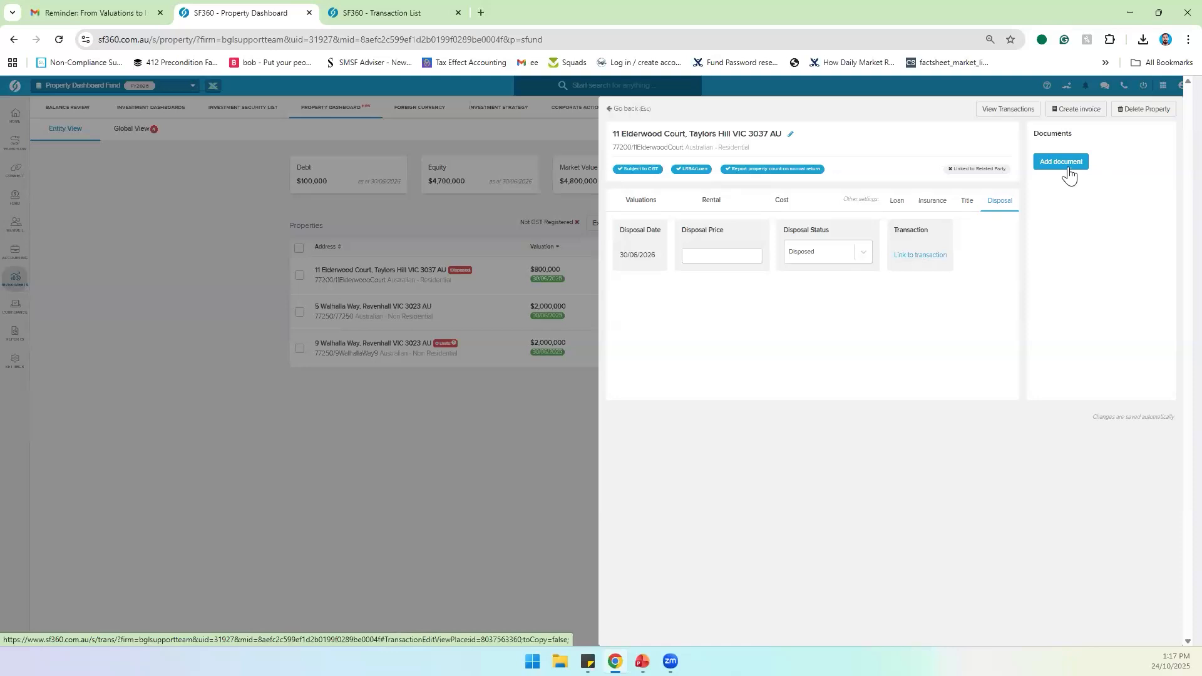
click(929, 260)
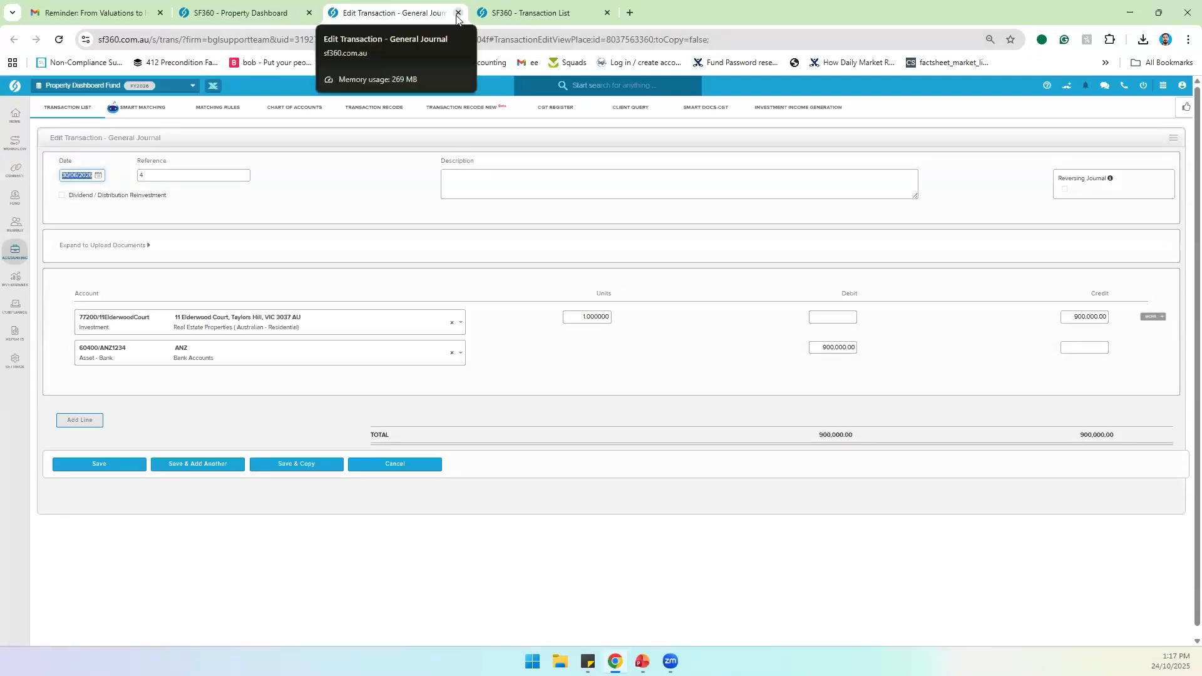
click(458, 14)
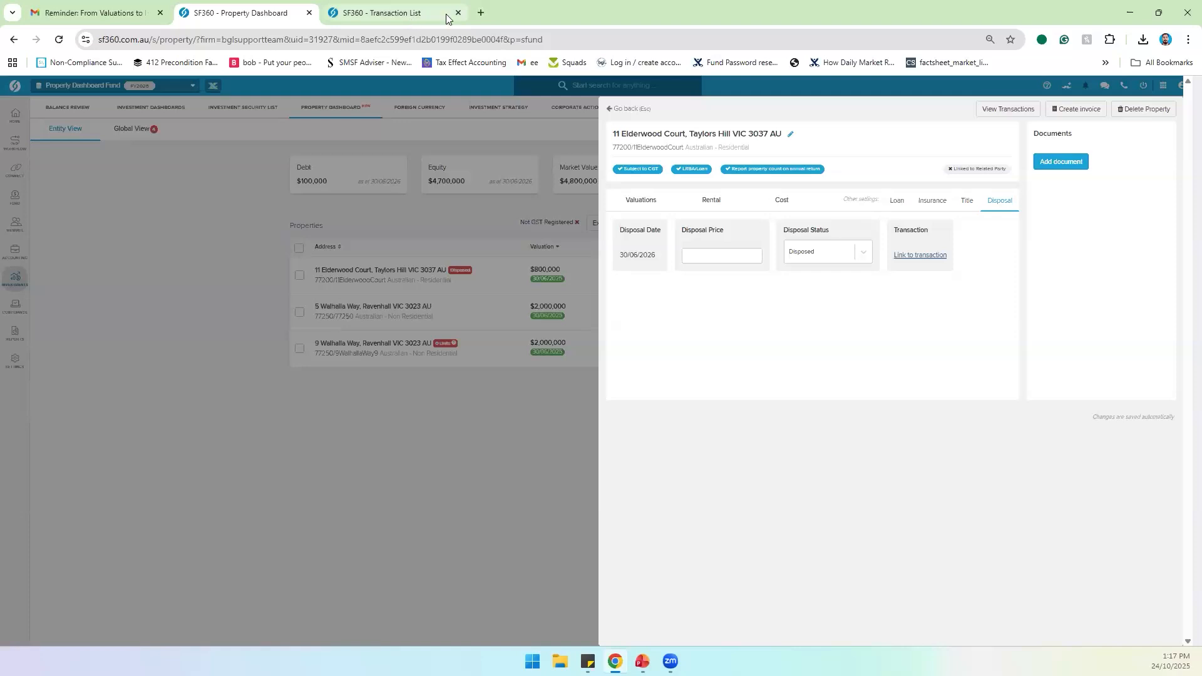
click(606, 111)
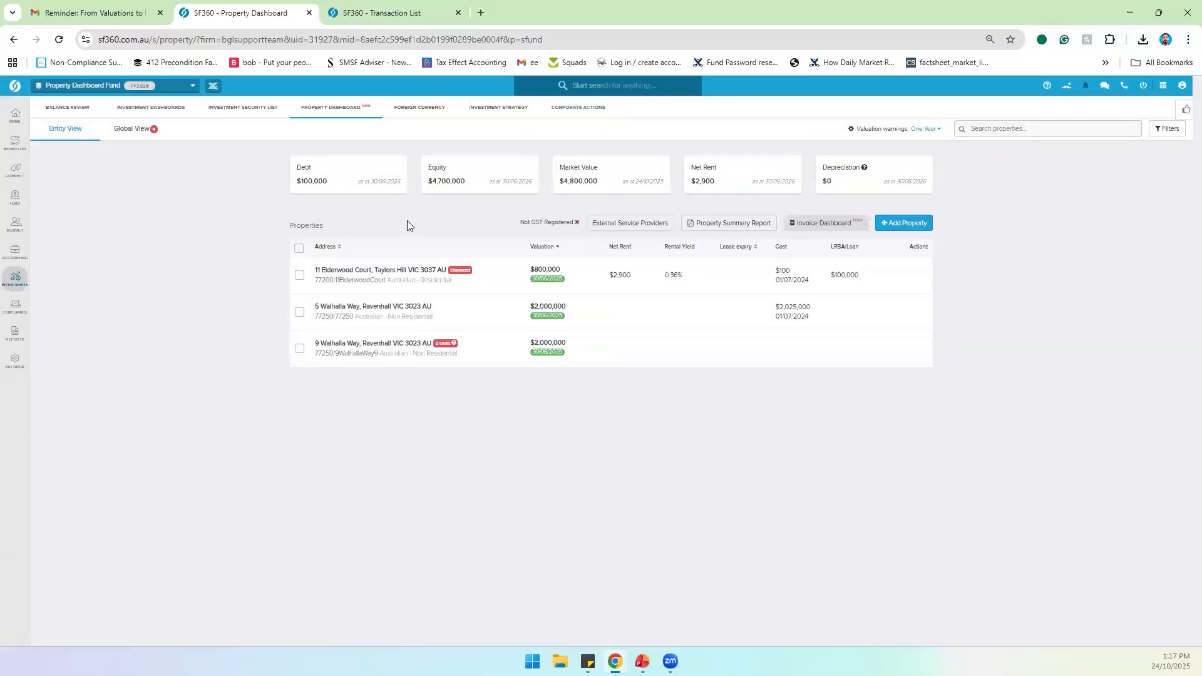
click(815, 232)
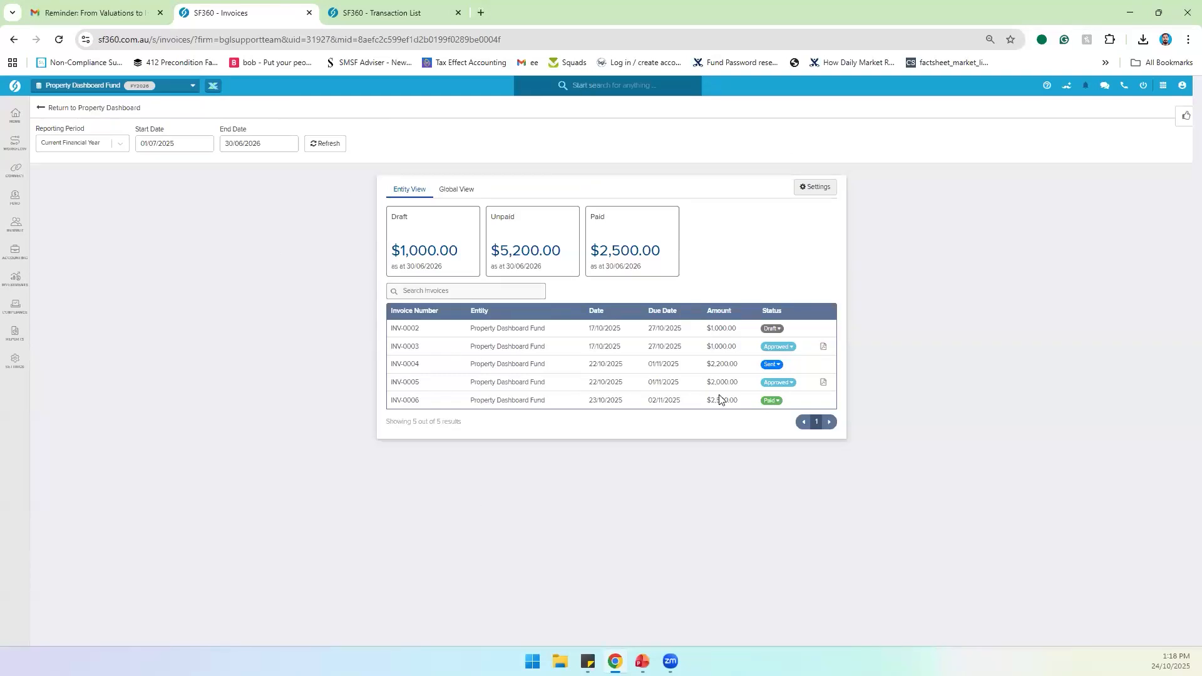
click(812, 188)
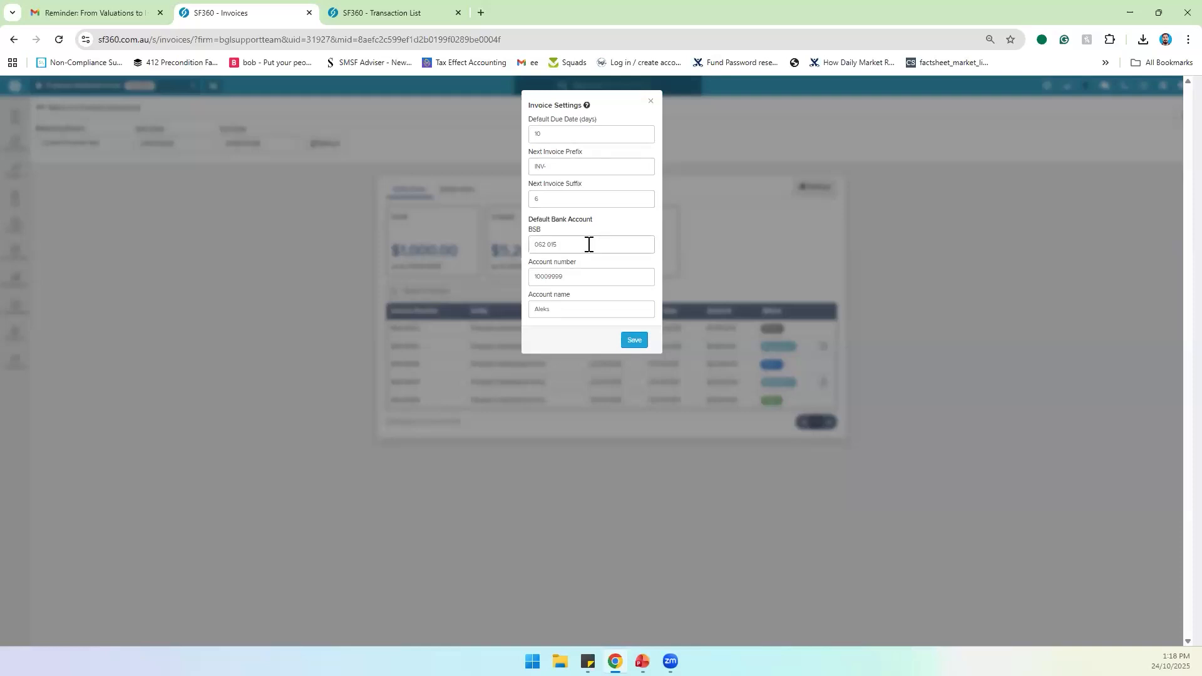
click(651, 101)
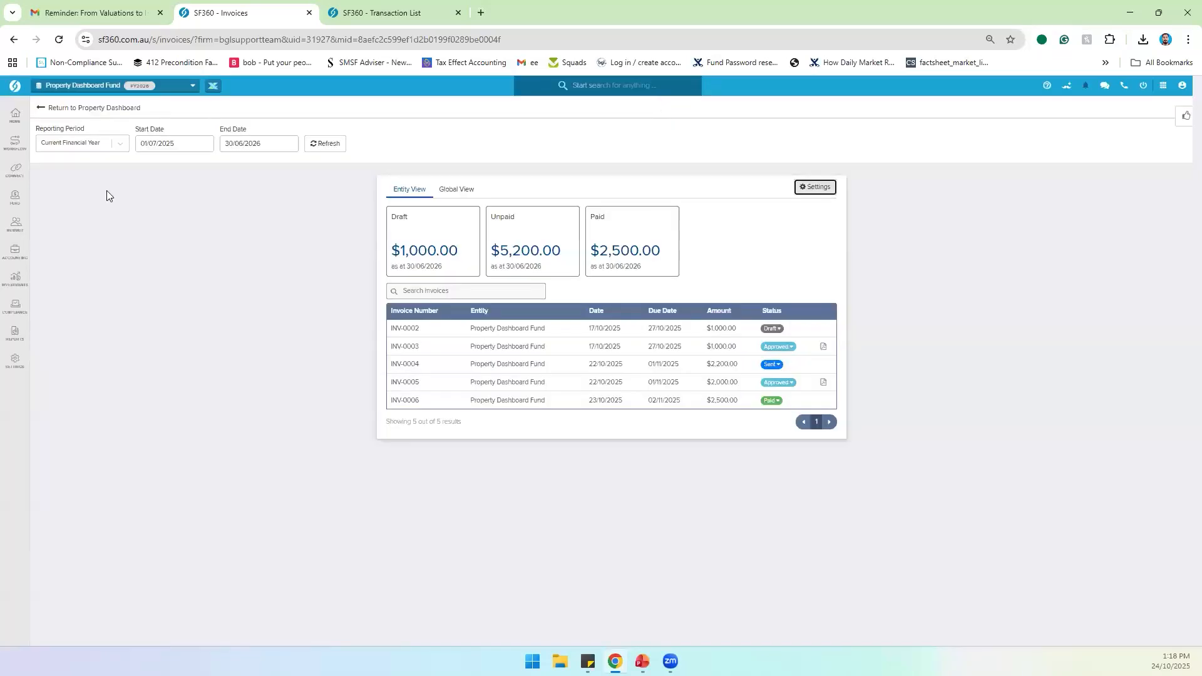
click(46, 110)
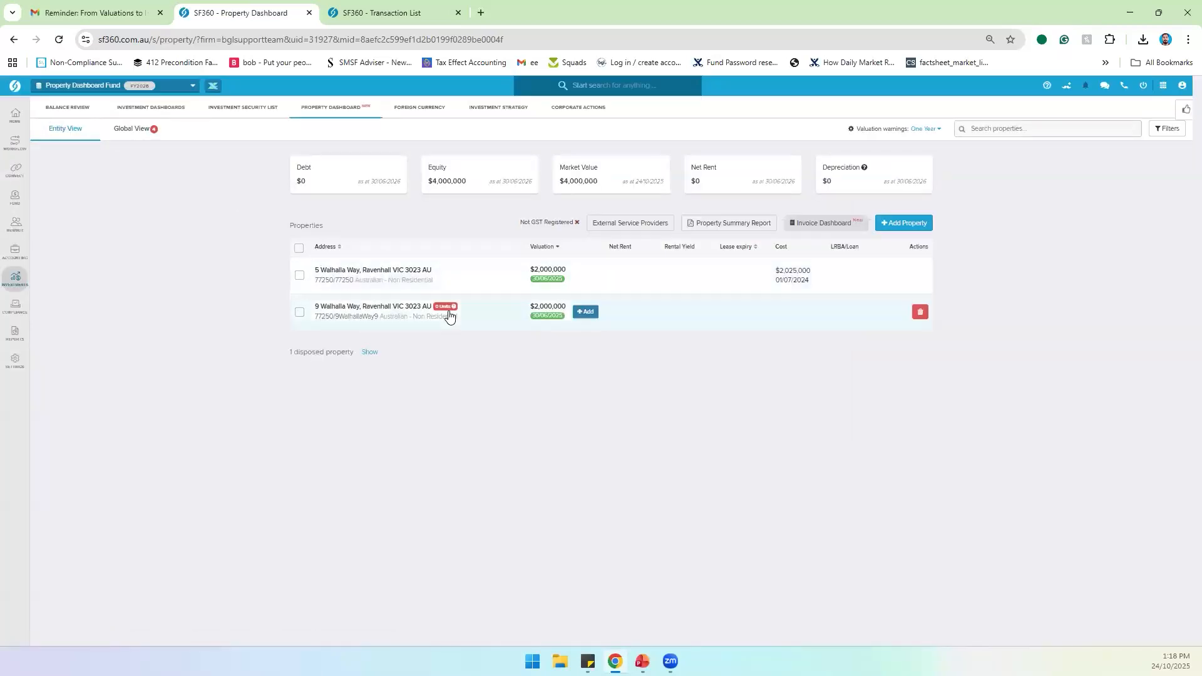
click(463, 276)
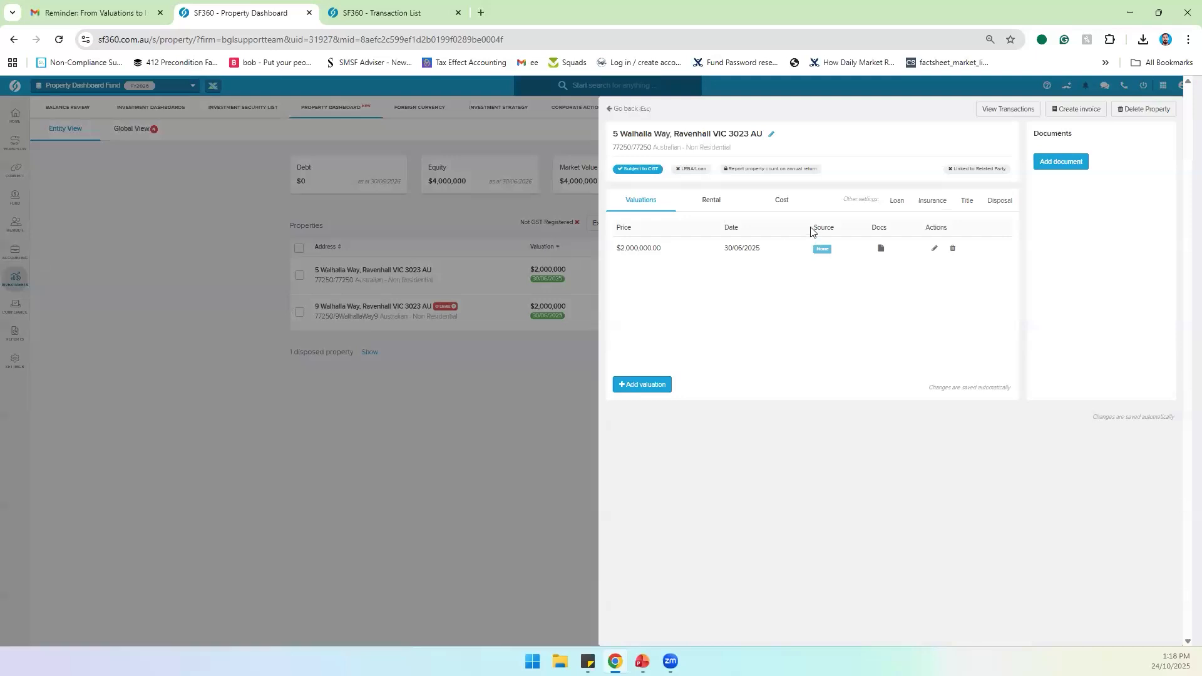
click(1073, 110)
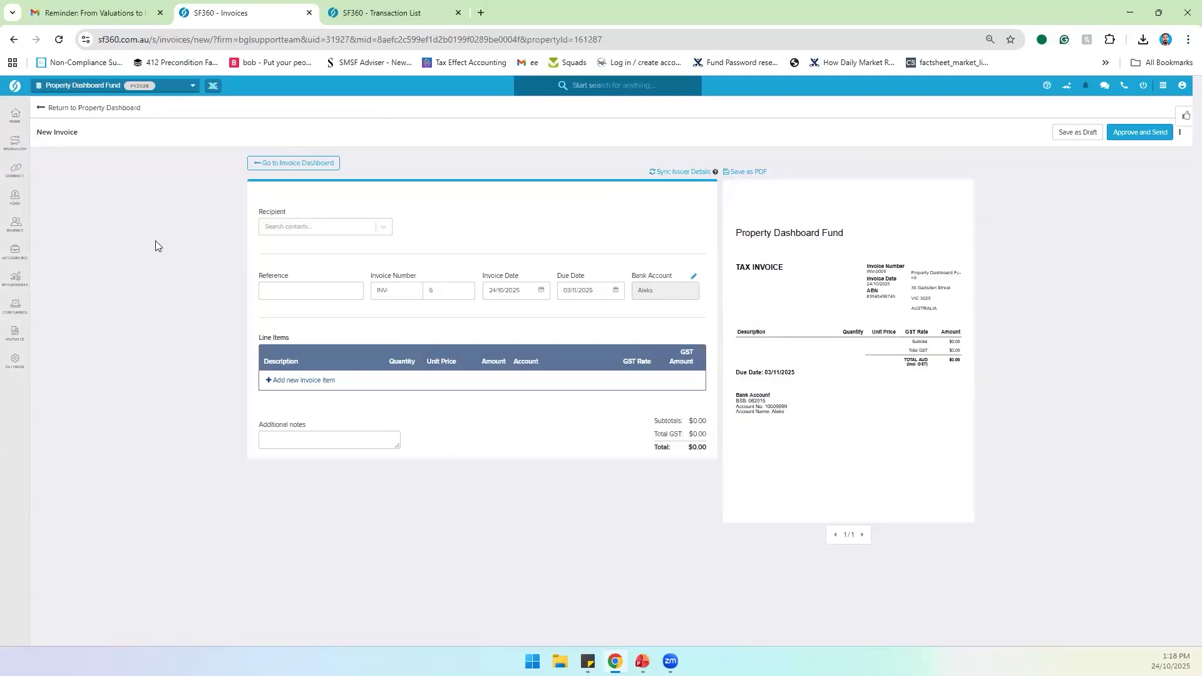
click(303, 228)
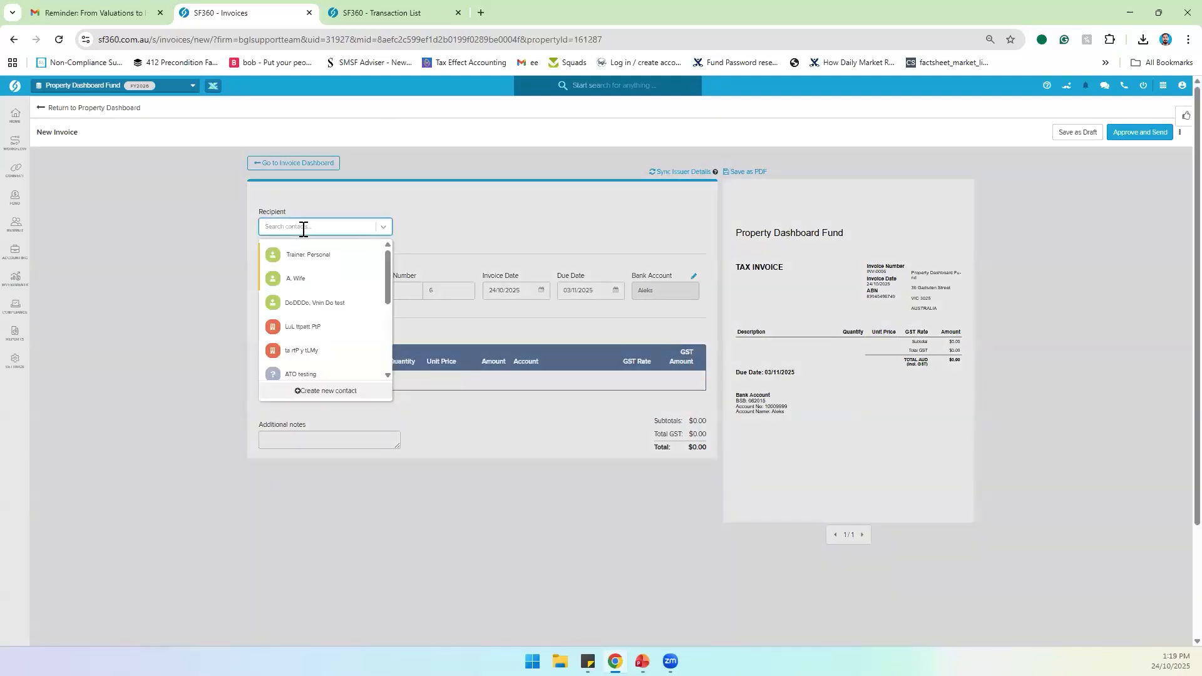
click(327, 263)
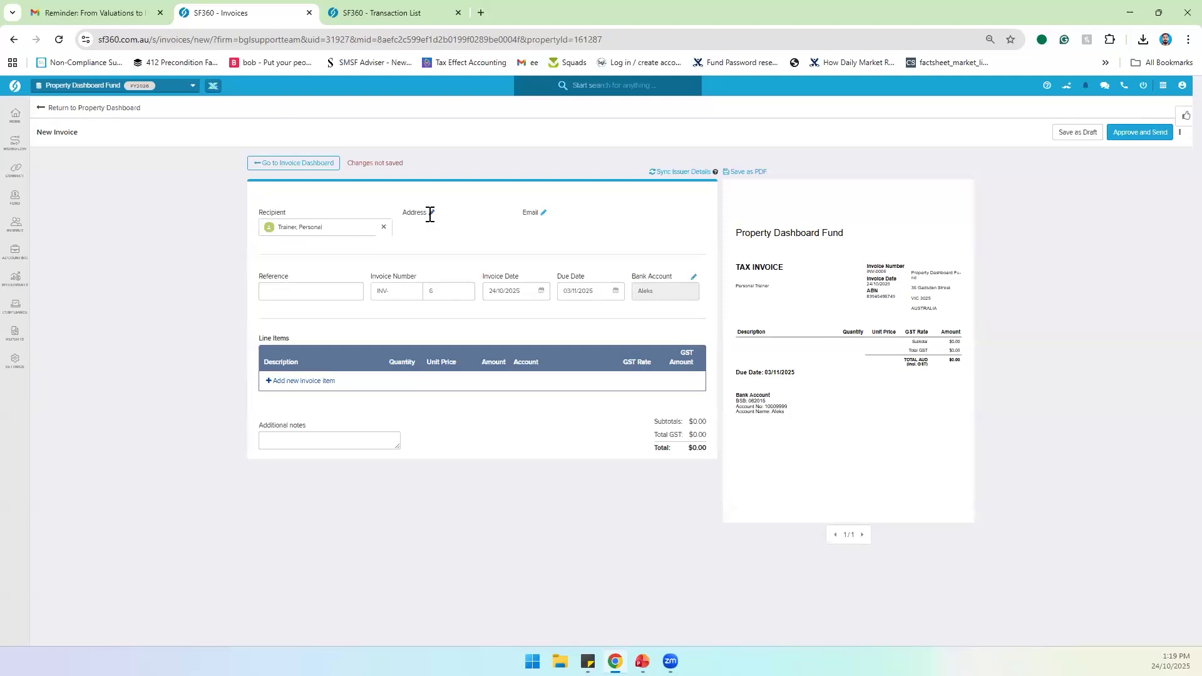
click(324, 230)
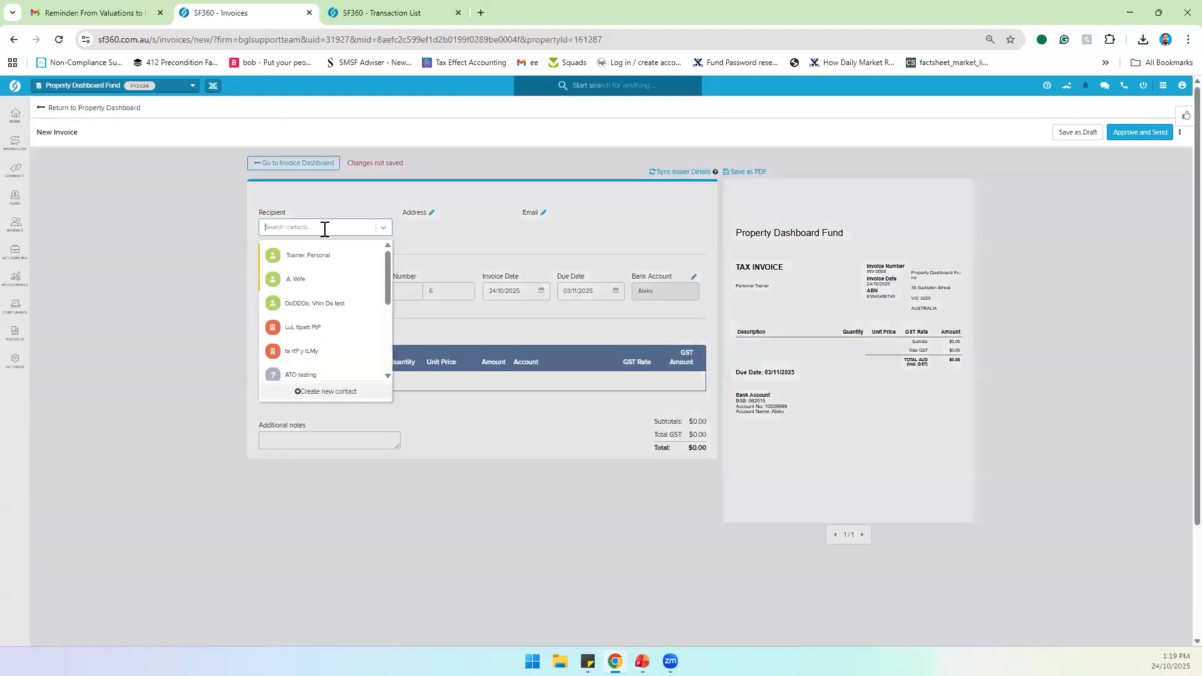
click(316, 263)
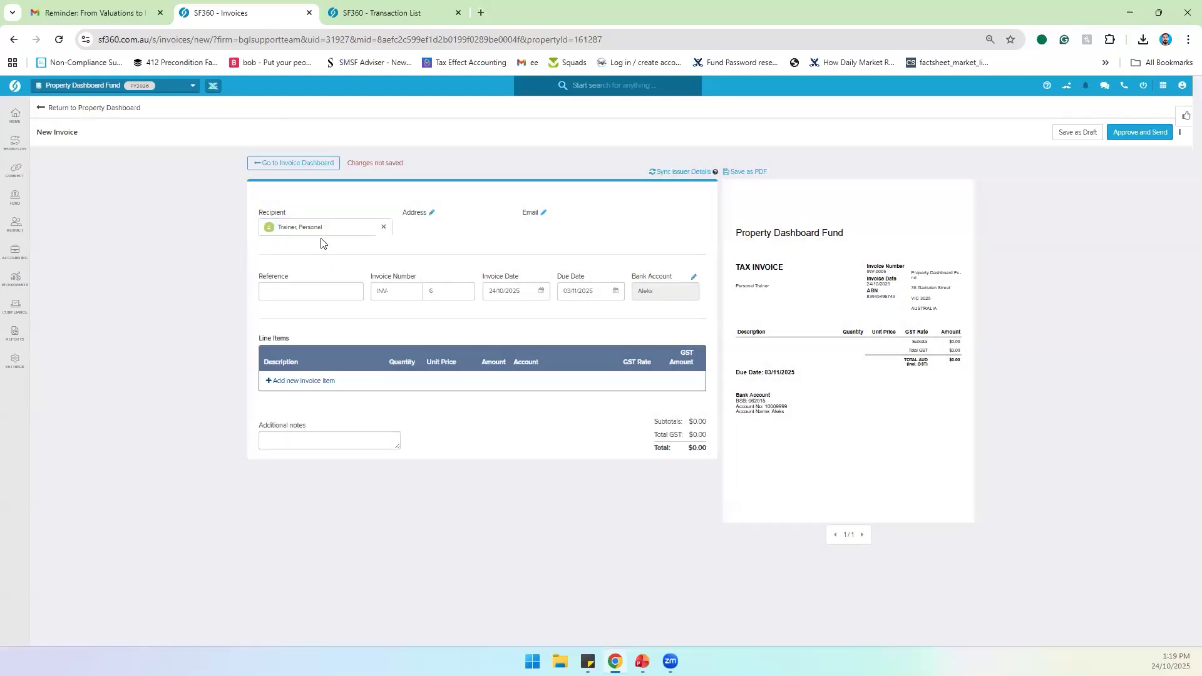
click(431, 214)
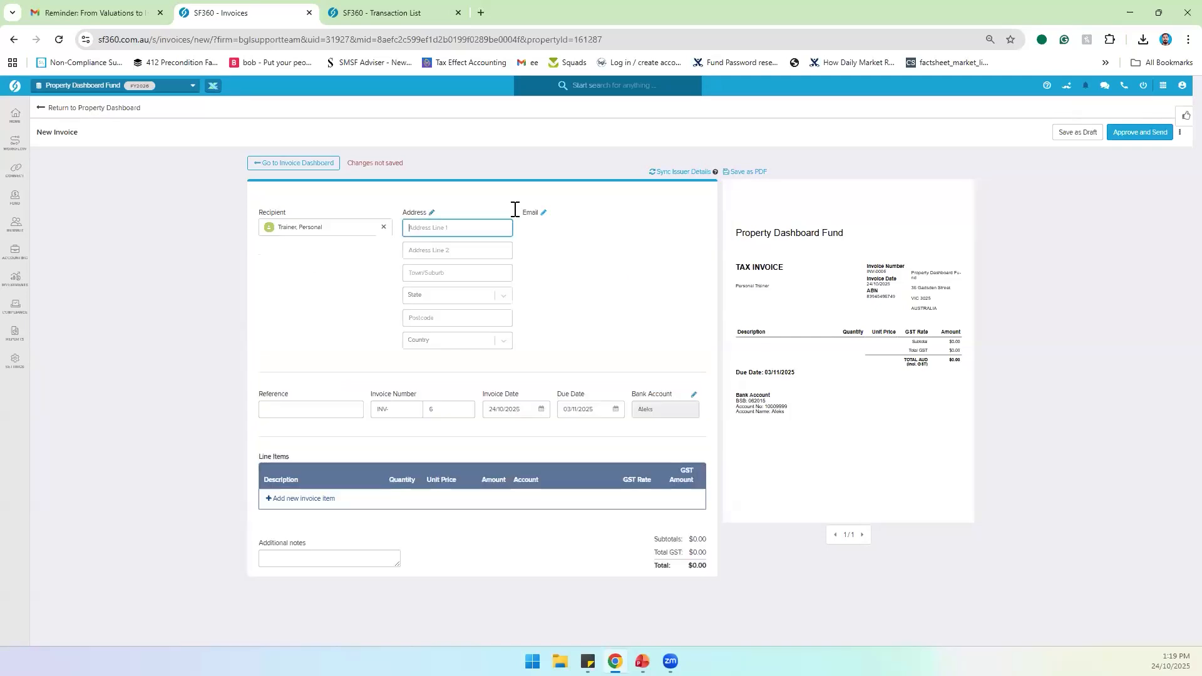
click(430, 214)
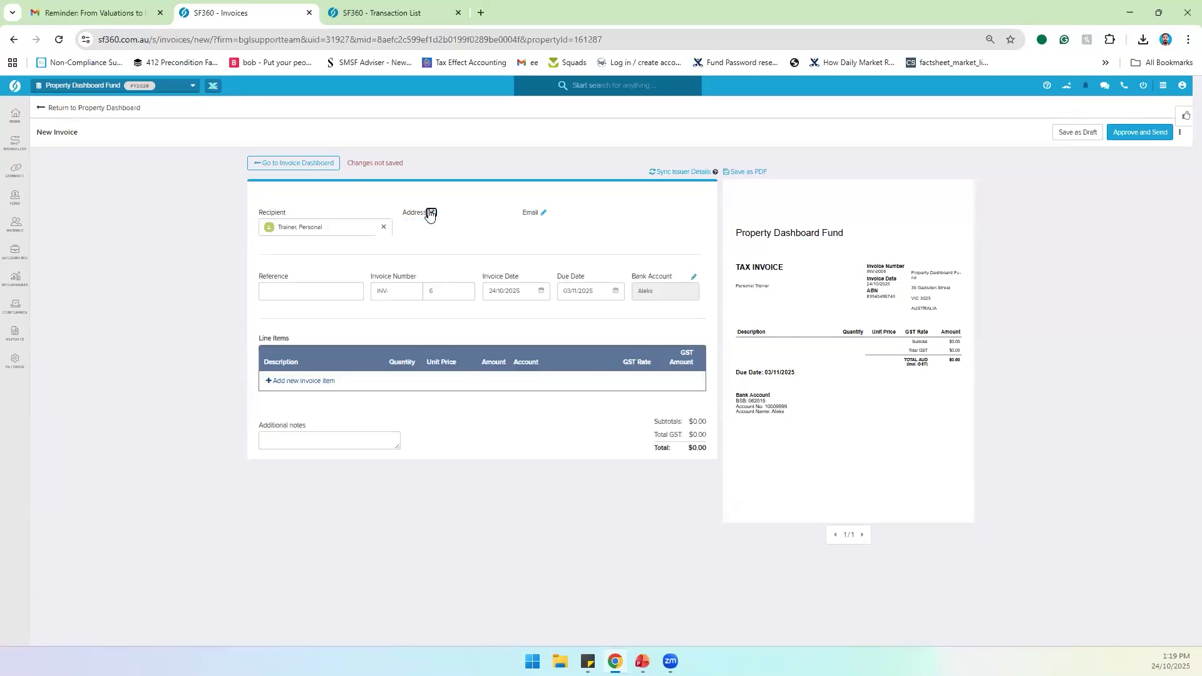
Step: Enter the recipient's e-mail, reference 1 and invoice number 7, and check the bank account
click(544, 214)
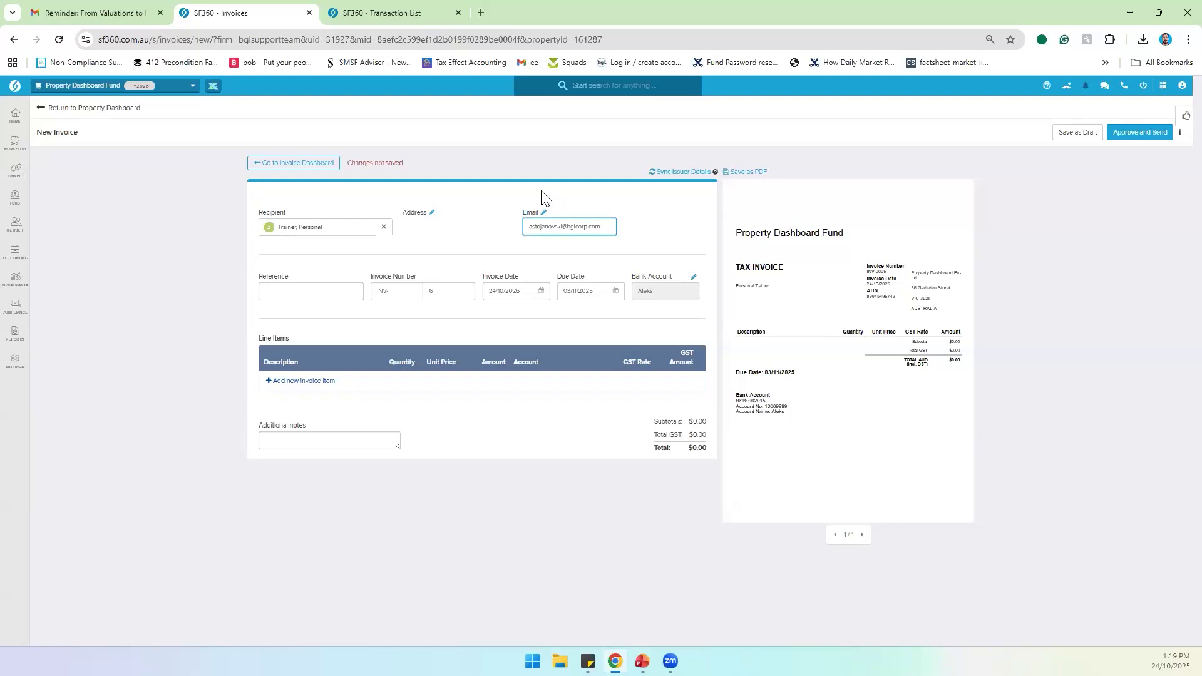
click(602, 199)
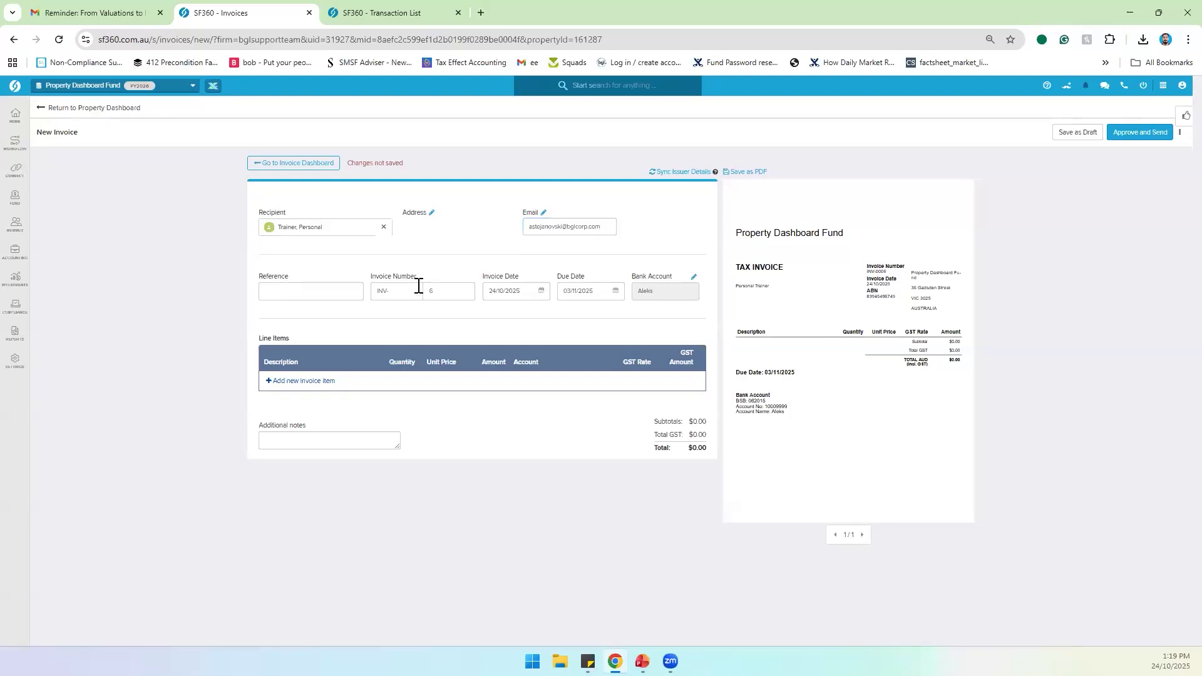
click(294, 290)
text(1)
click(447, 295)
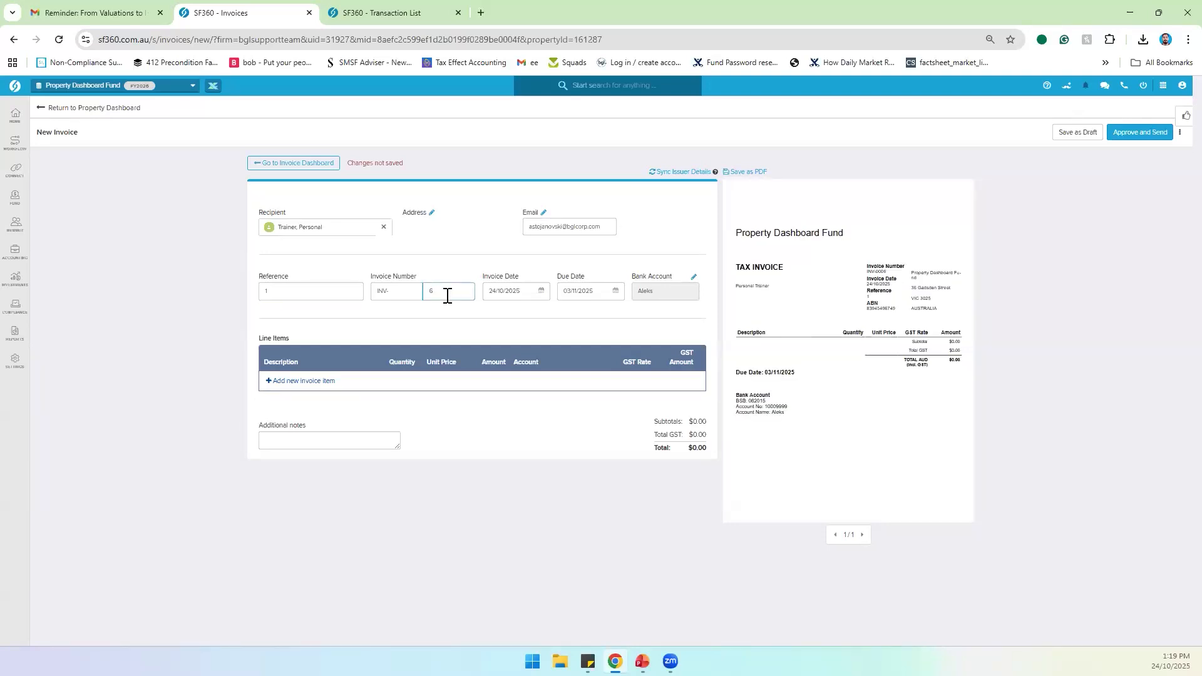
text(7)
click(464, 308)
click(691, 279)
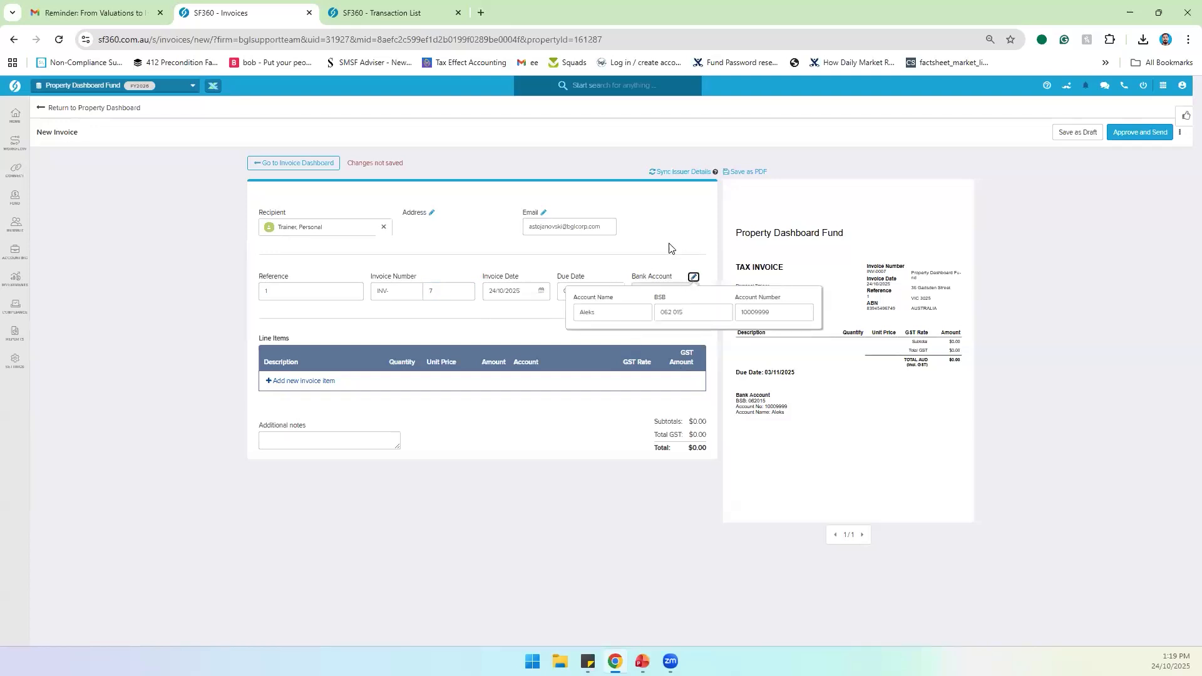
click(650, 271)
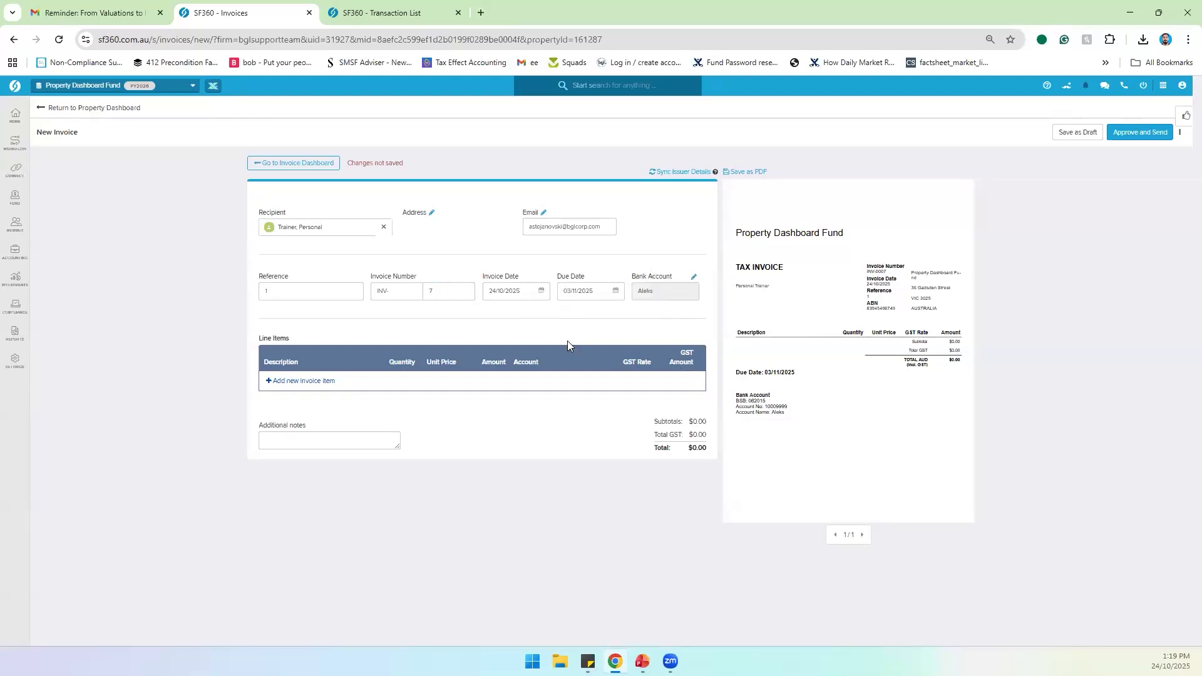
Step: Add a Rent line item with quantity 1 and unit price 8000
click(303, 385)
click(318, 378)
text(Rent)
click(424, 375)
text(1)
click(463, 377)
text(8000)
double_click(539, 438)
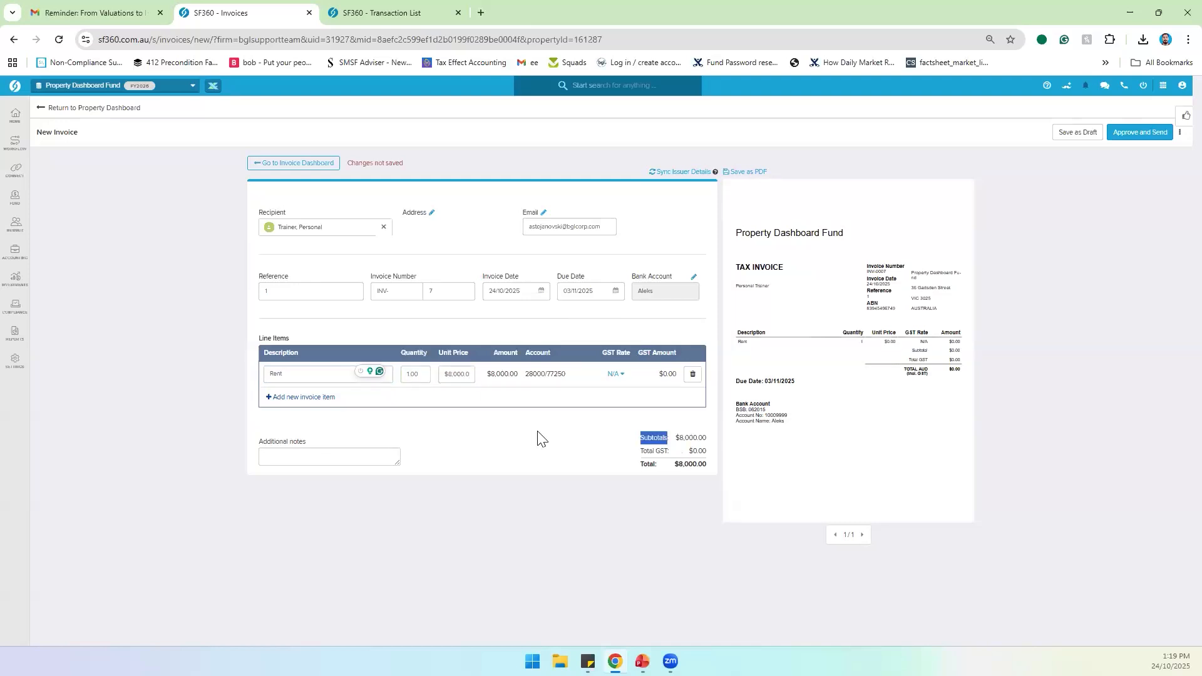
Step: Set the Rent line's GST rate to N/A and approve the $8,000 invoice for sending
click(617, 374)
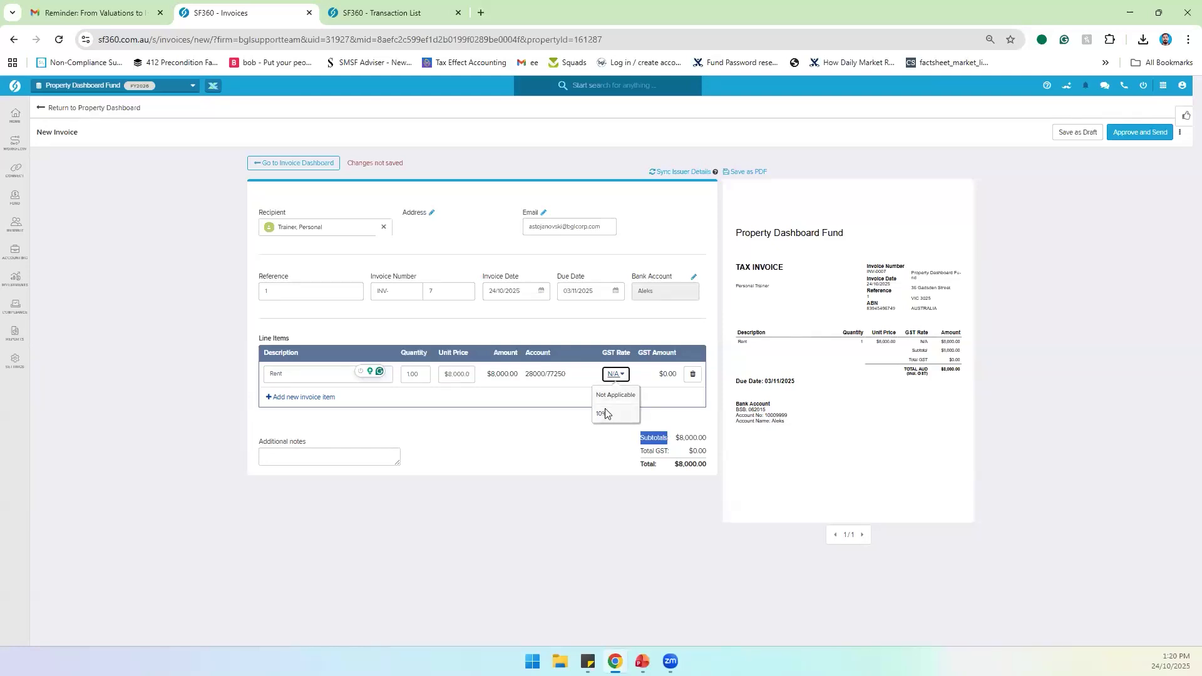
click(603, 413)
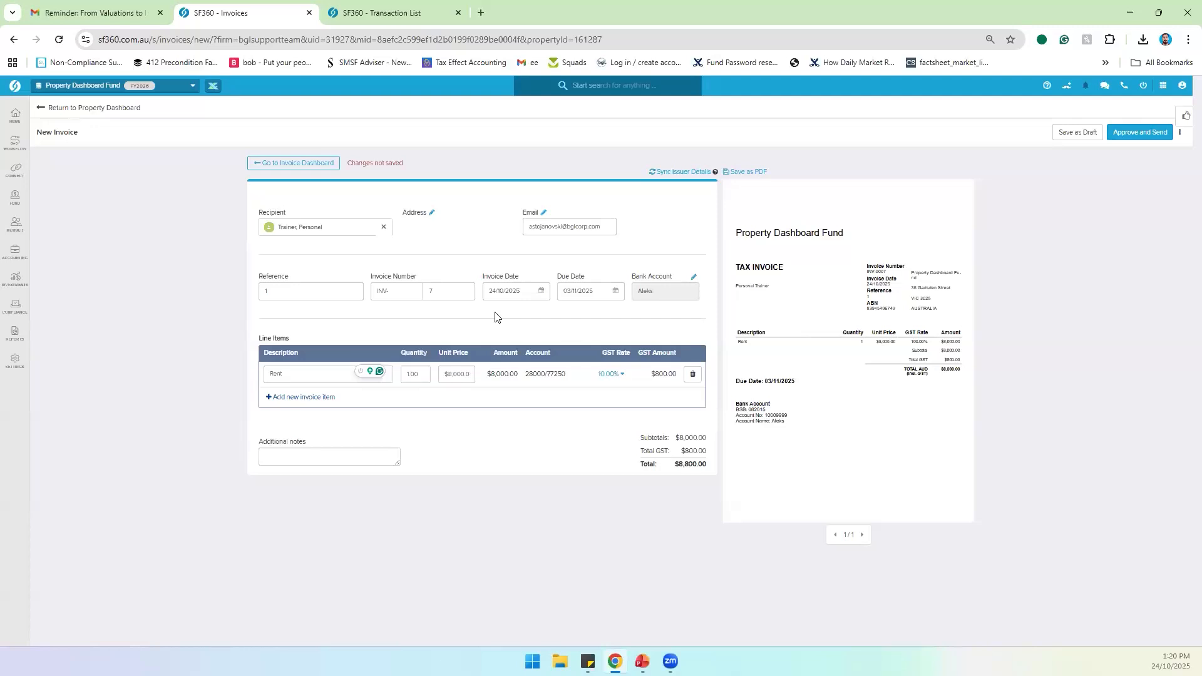
click(603, 375)
click(598, 414)
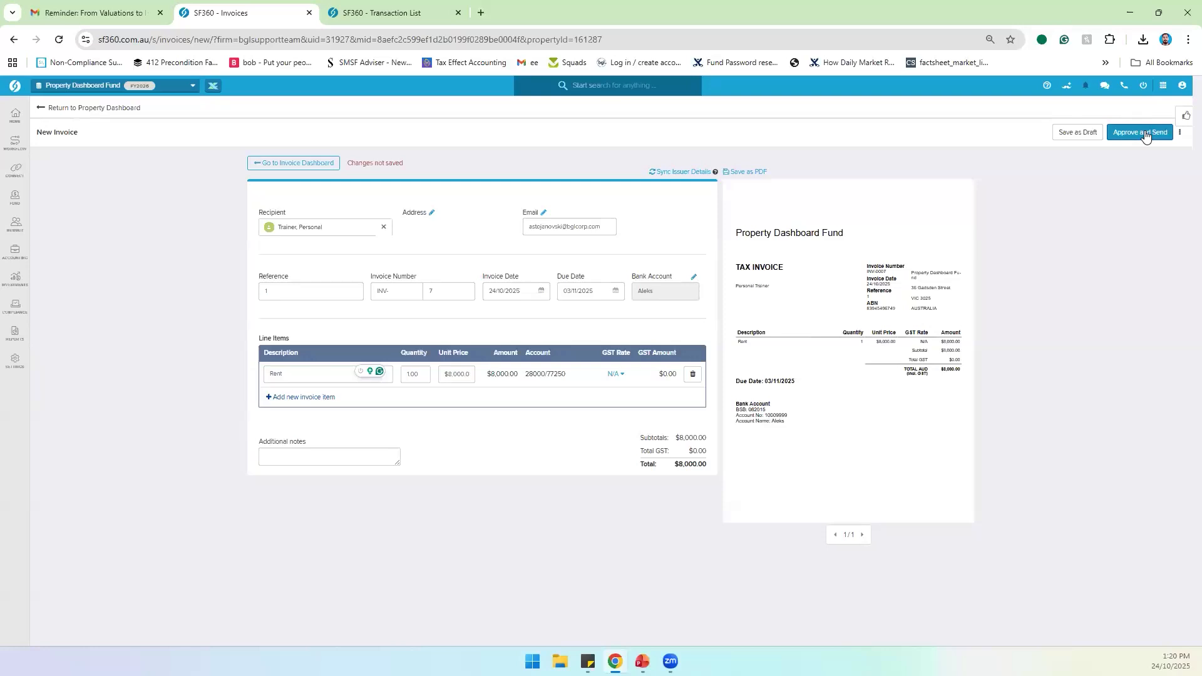
click(1145, 135)
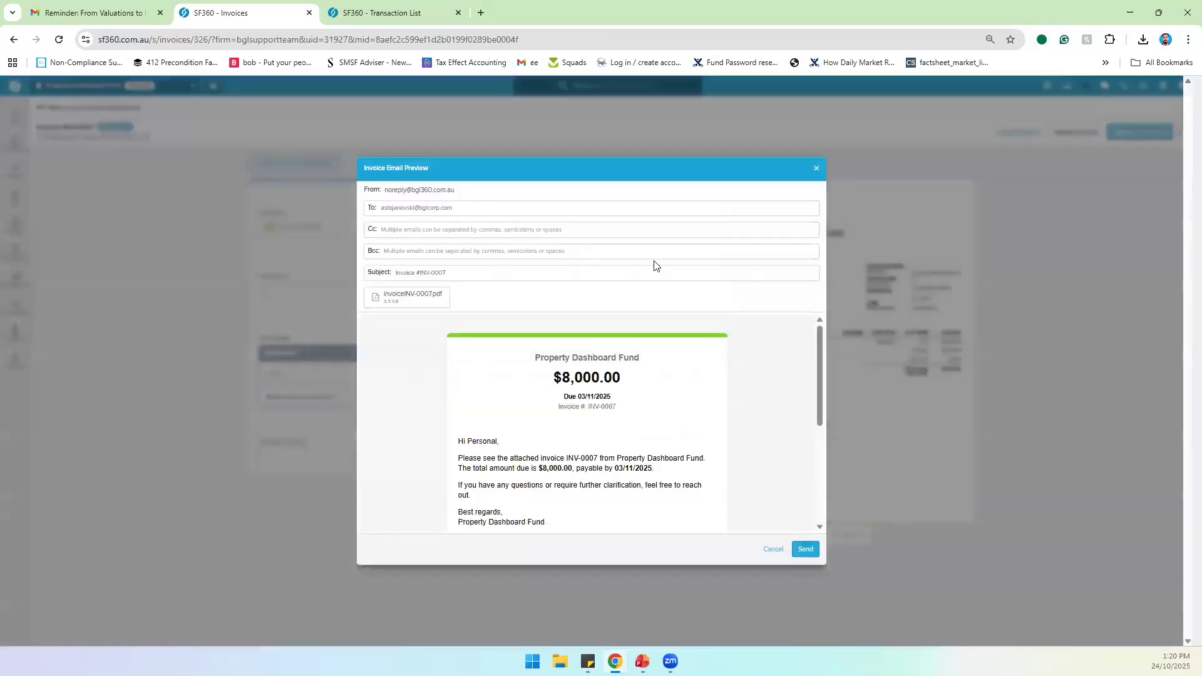
click(379, 13)
click(59, 40)
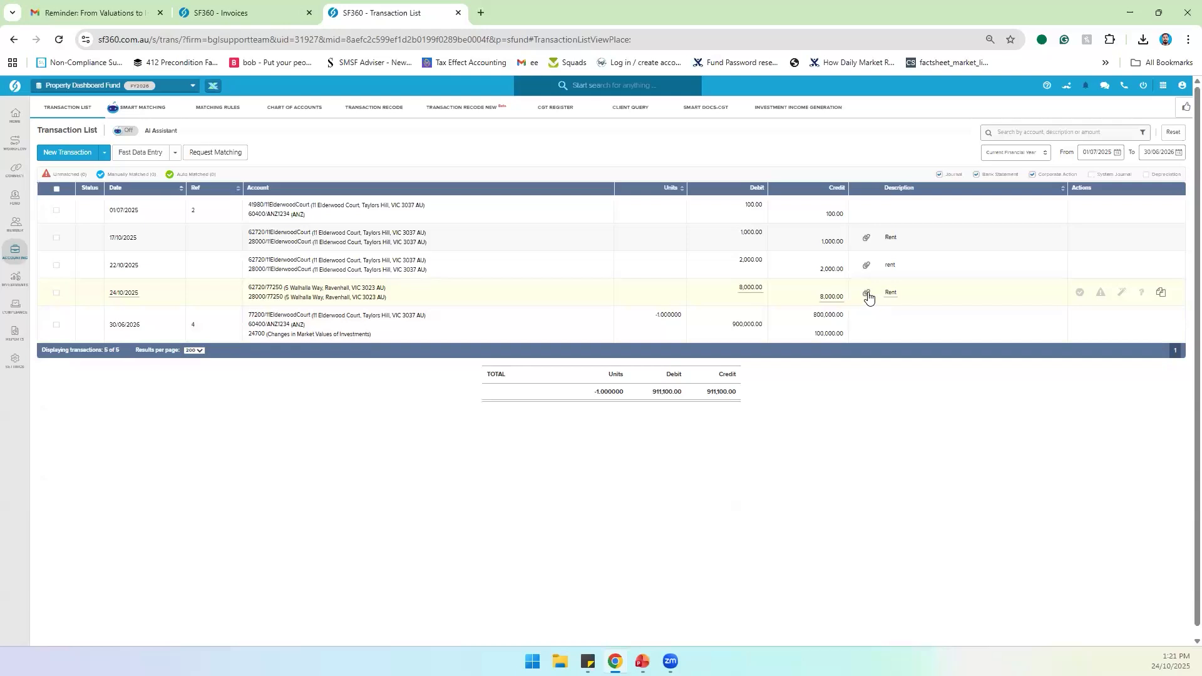
click(406, 292)
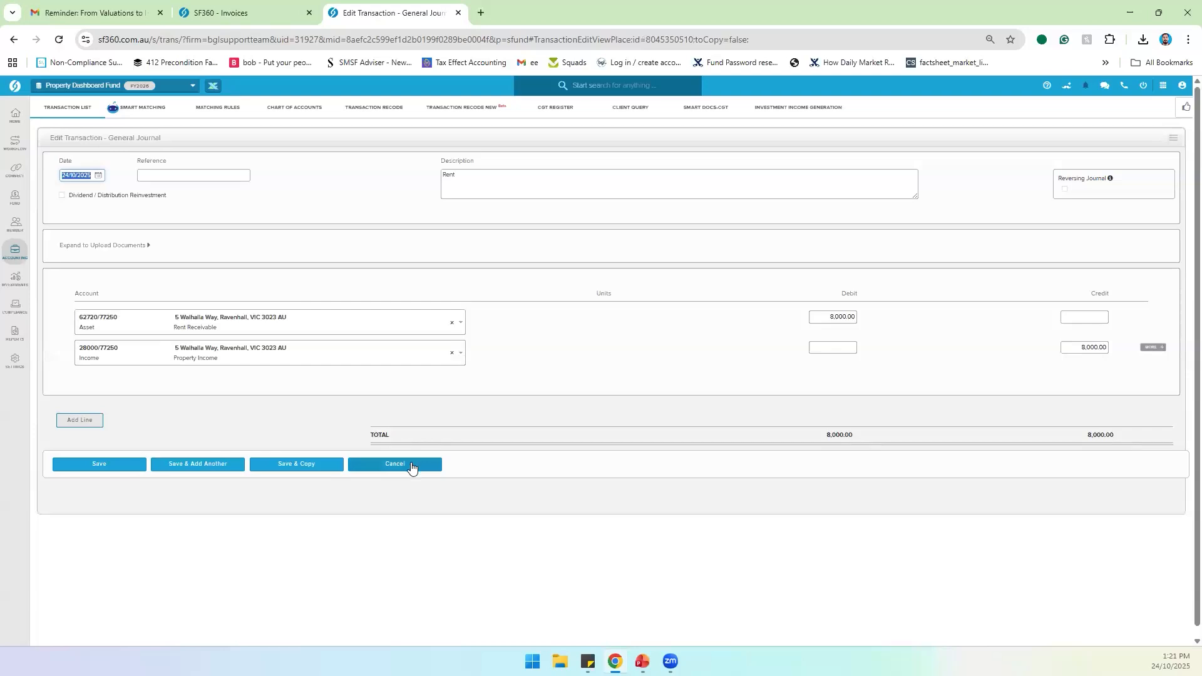
click(408, 466)
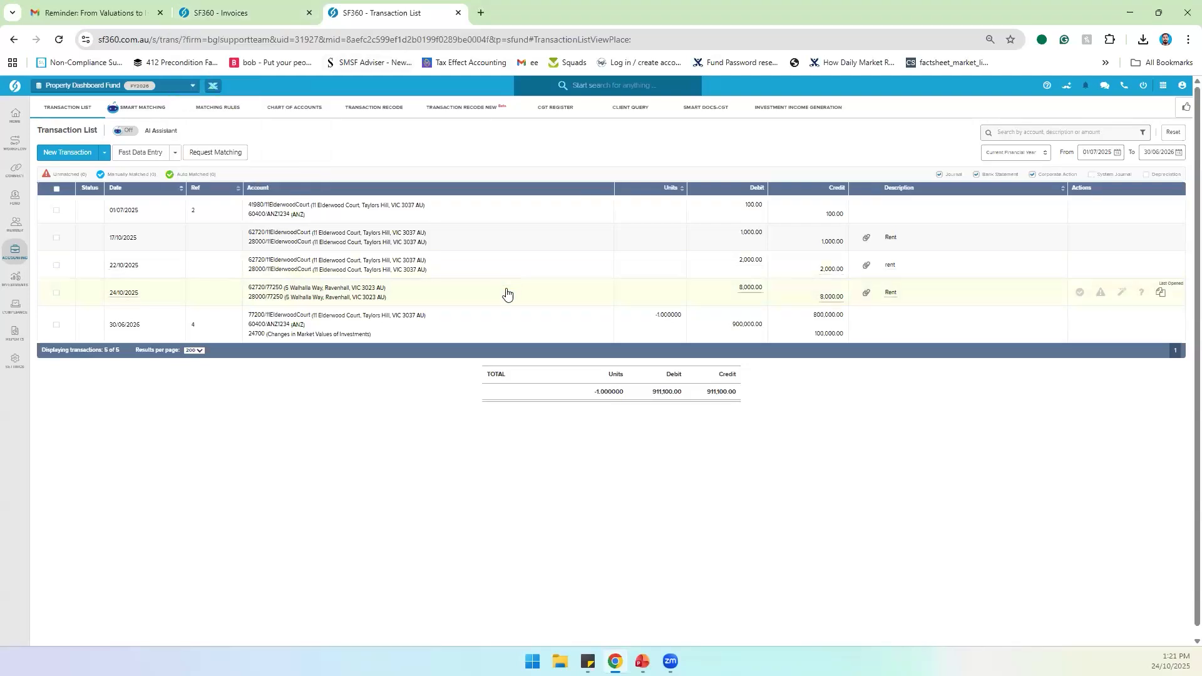
Step: Check the INV-0007 email's recipient fields and attached invoice PDF, then return to the Transaction List
click(261, 19)
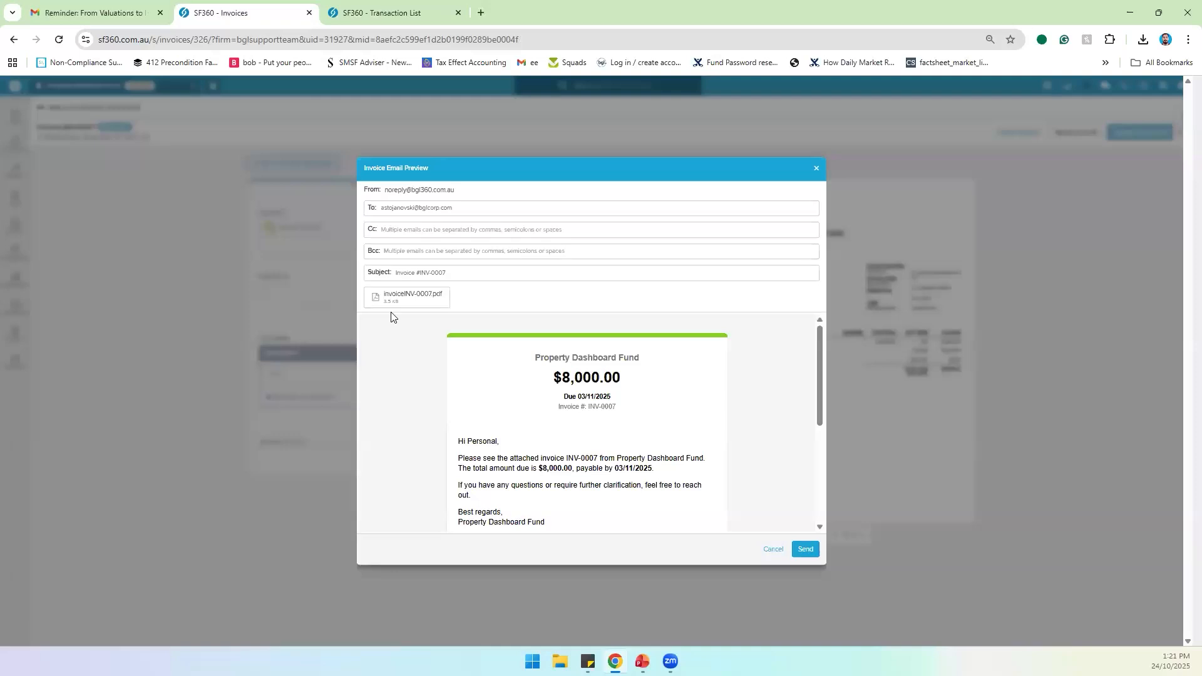
click(473, 206)
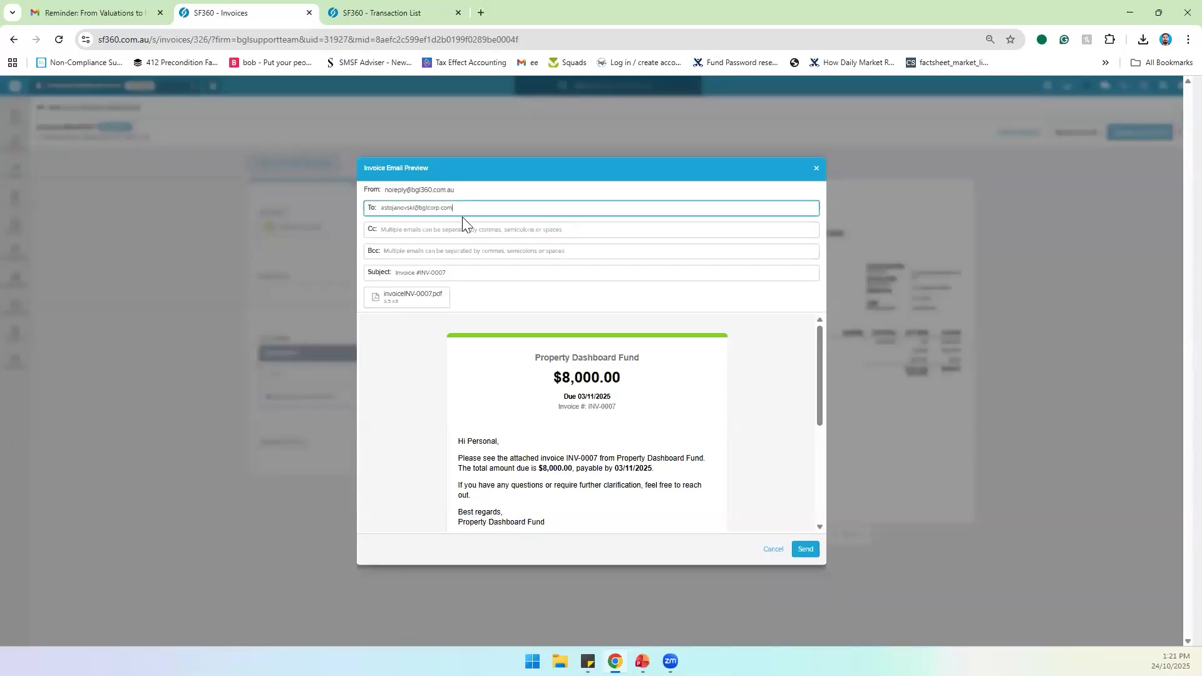
click(441, 231)
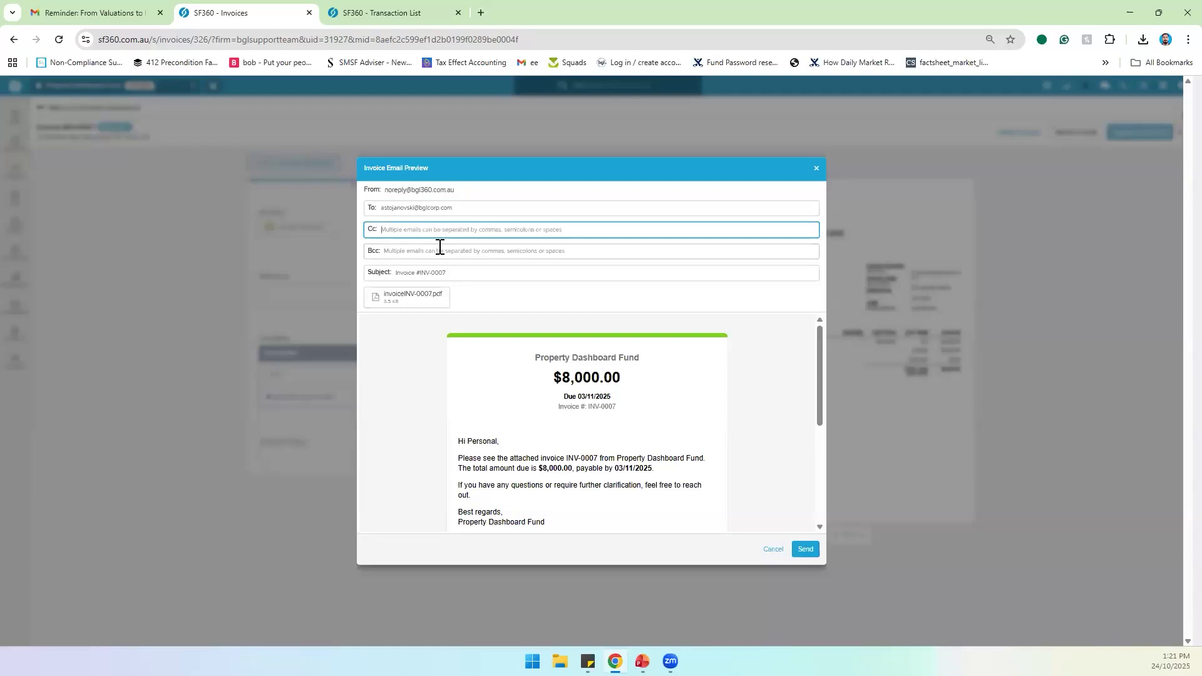
click(394, 295)
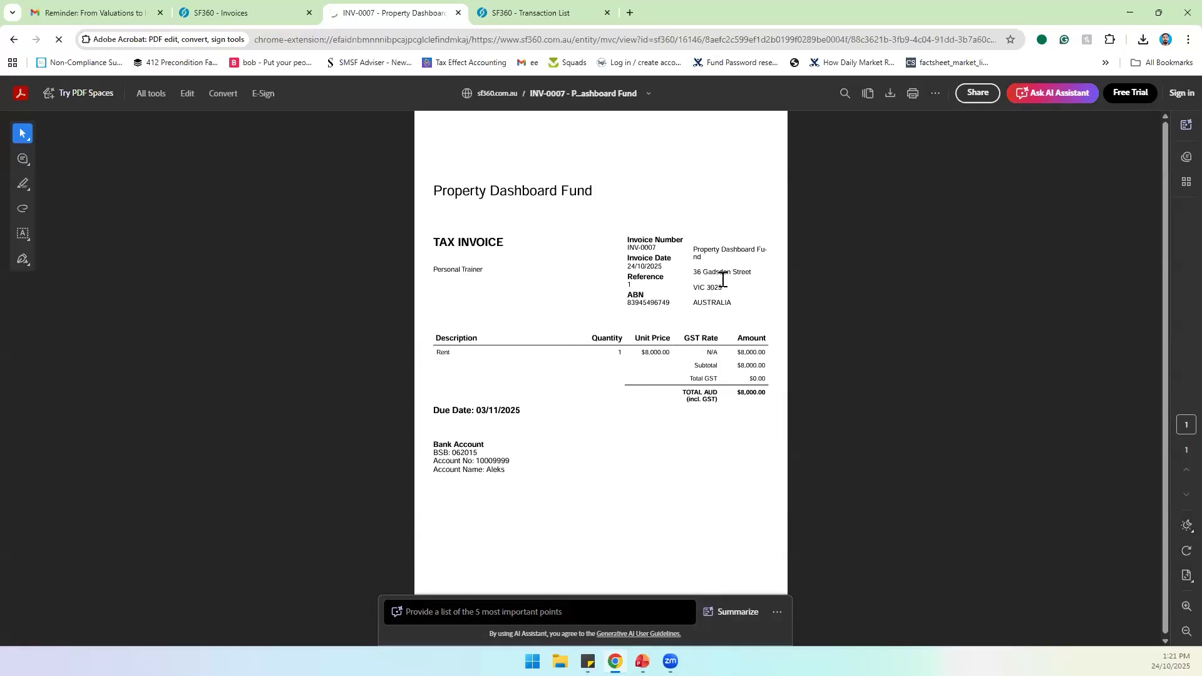
click(458, 13)
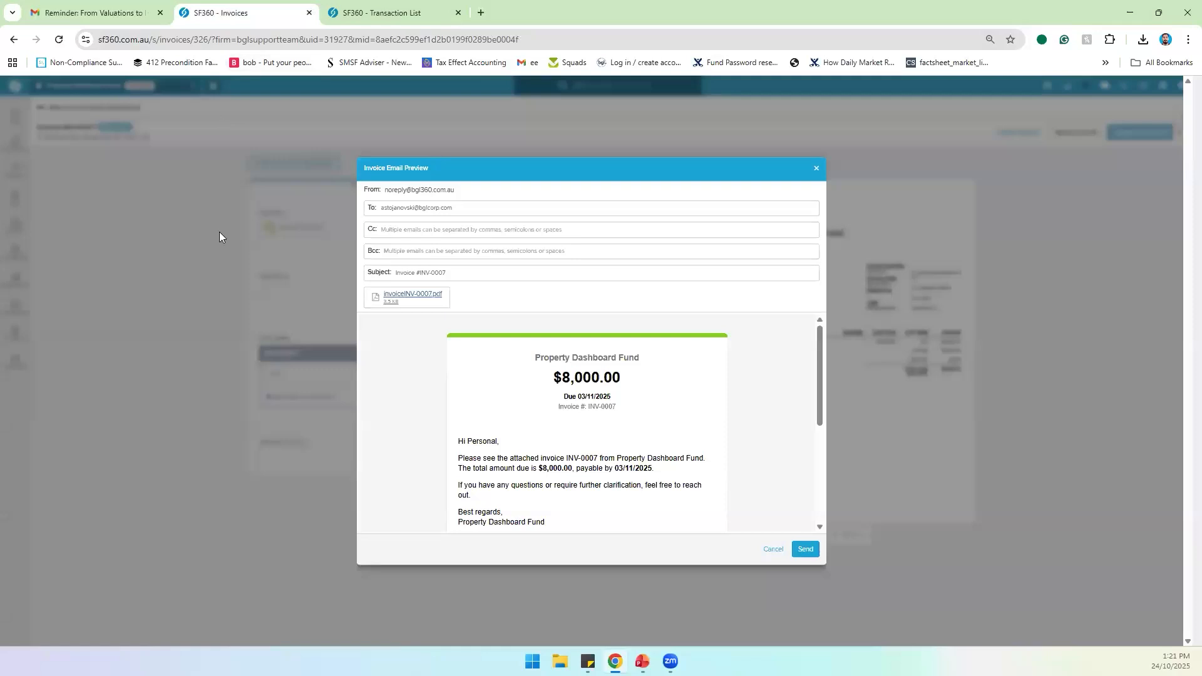
click(366, 13)
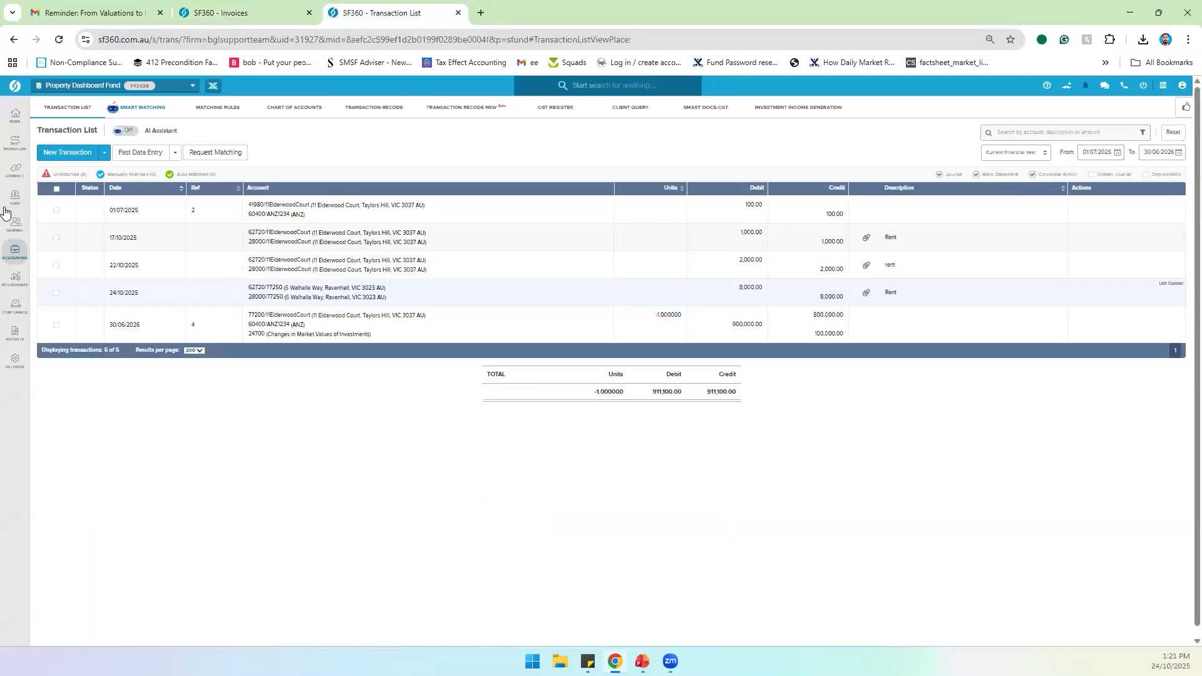
Step: View the fund's Fund Details page in a new browser tab, then close it
mouse_move(14, 199)
right_click(55, 142)
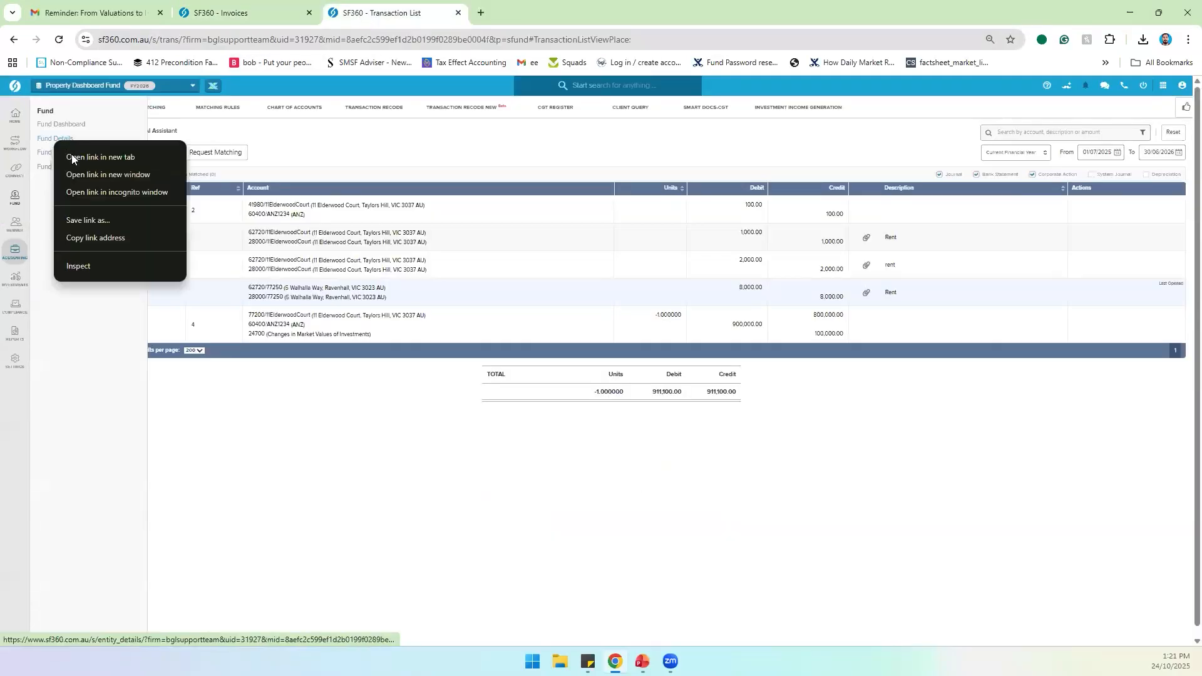
click(74, 161)
click(501, 10)
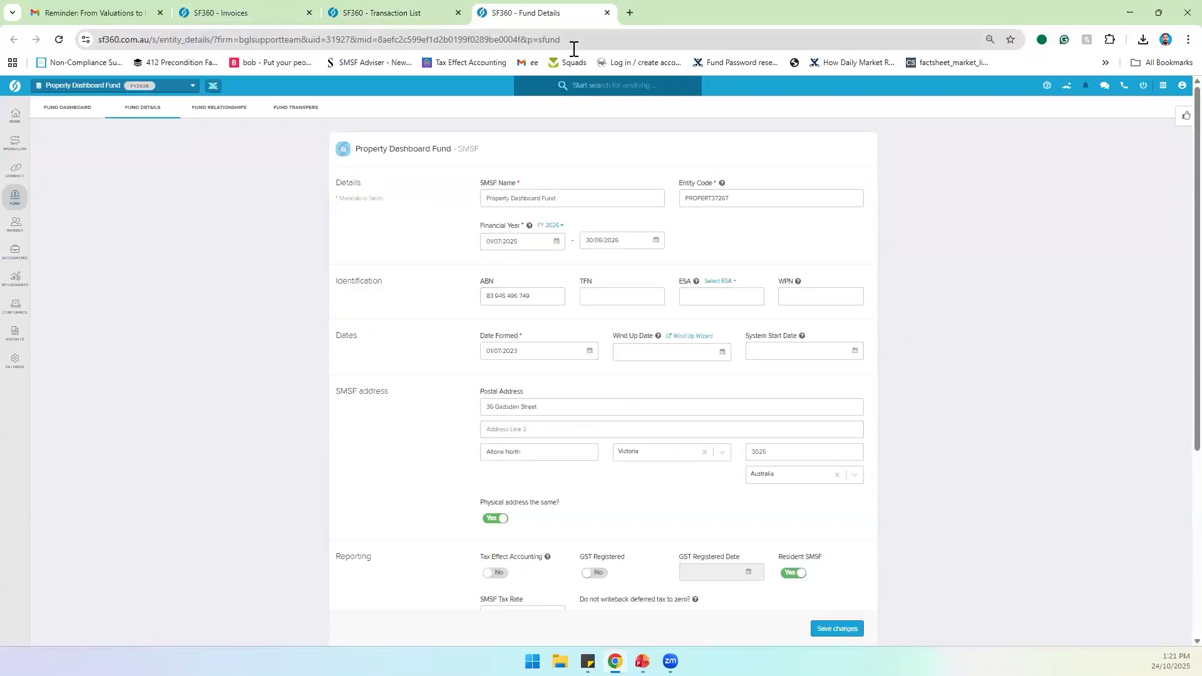
click(606, 13)
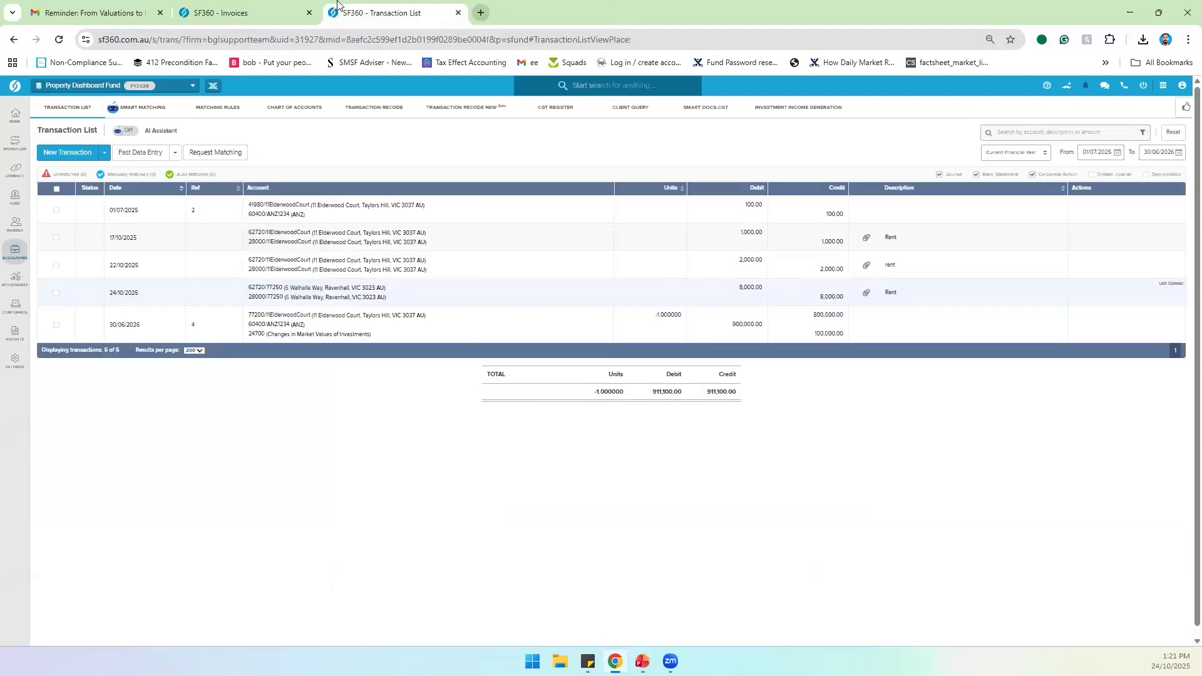
Step: Email the $8,000 invoice INV-0007 and confirm its status shows Sent
click(267, 17)
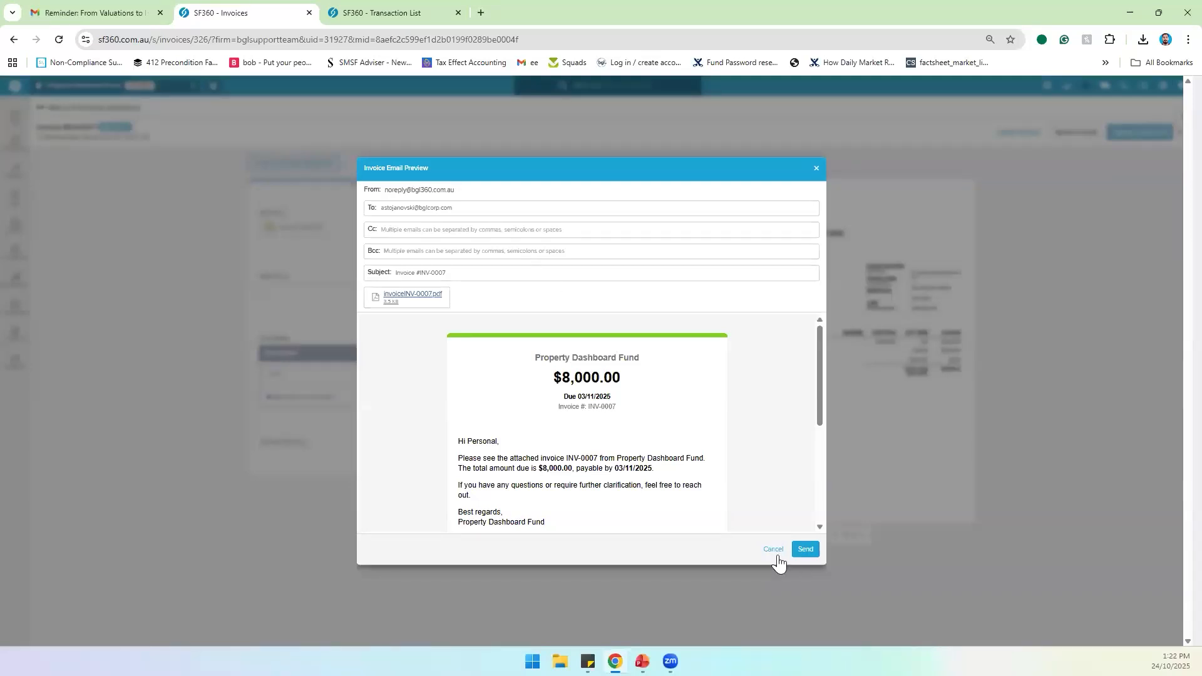
click(806, 549)
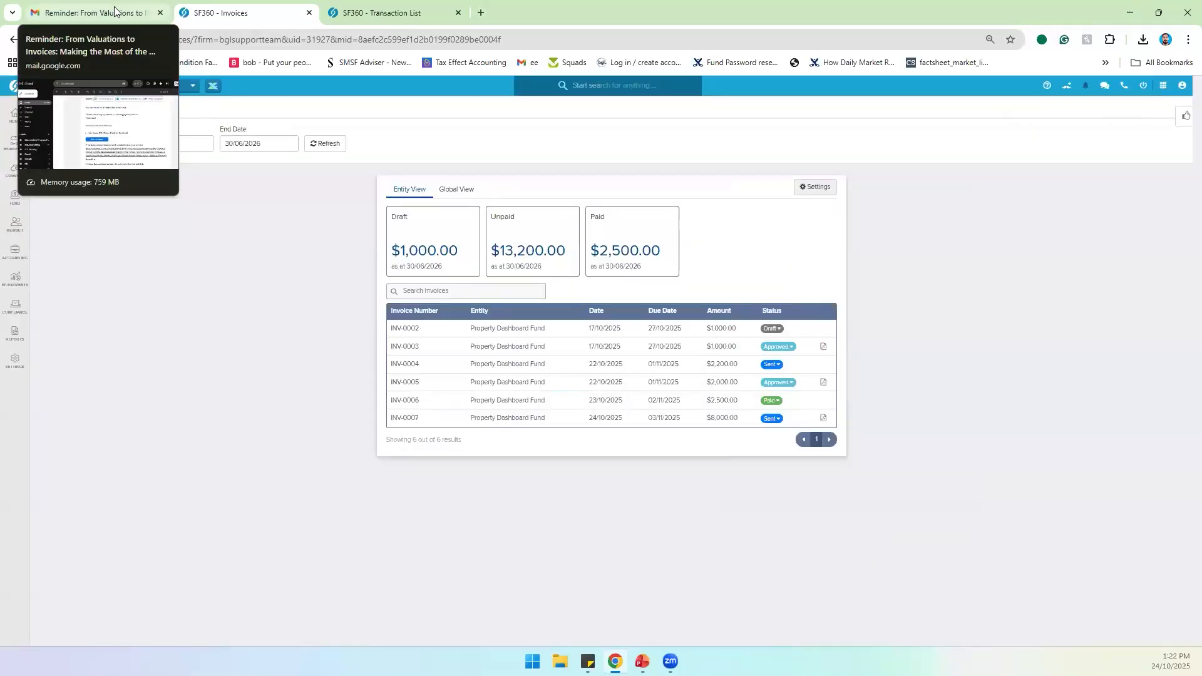
click(774, 418)
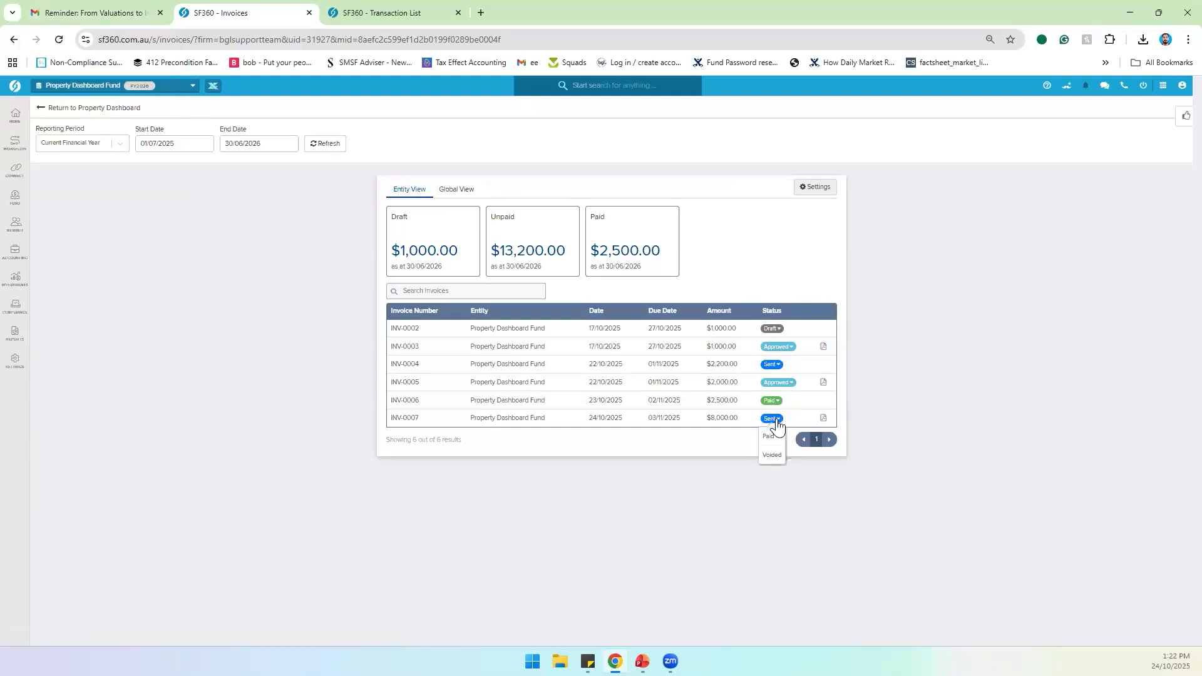
click(113, 215)
click(91, 18)
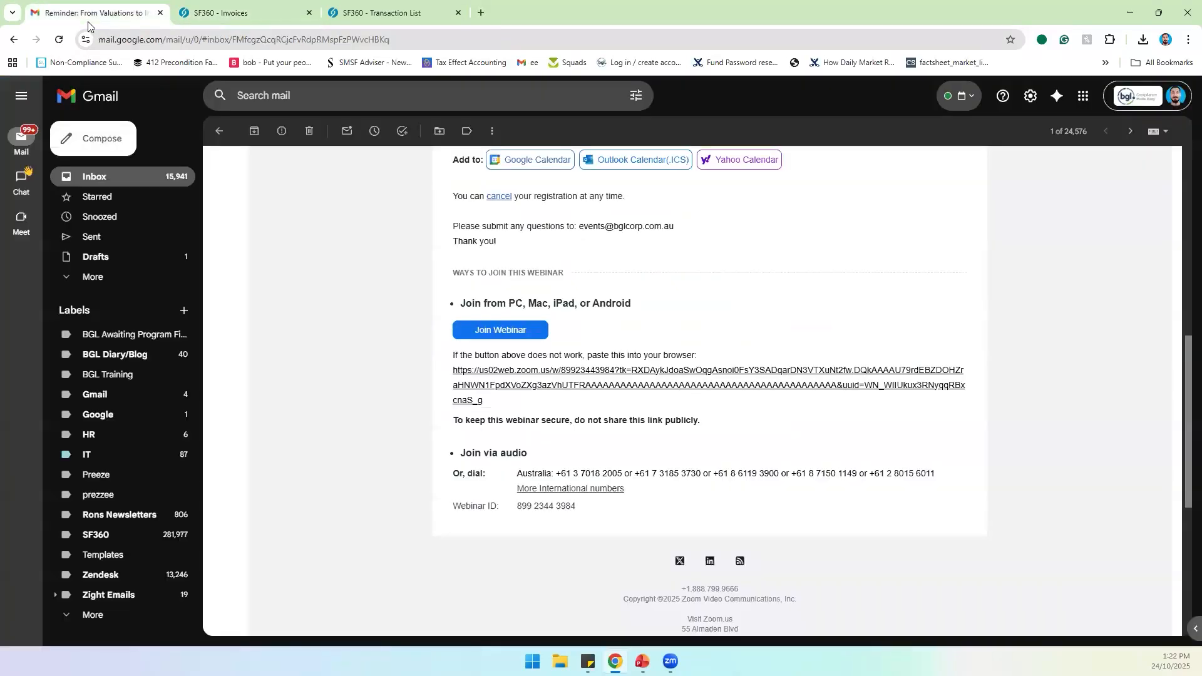
Step: Read the Invoice #INV-0006 email in Gmail: $2,500.00 Rent invoice due 02/11/2025
click(113, 178)
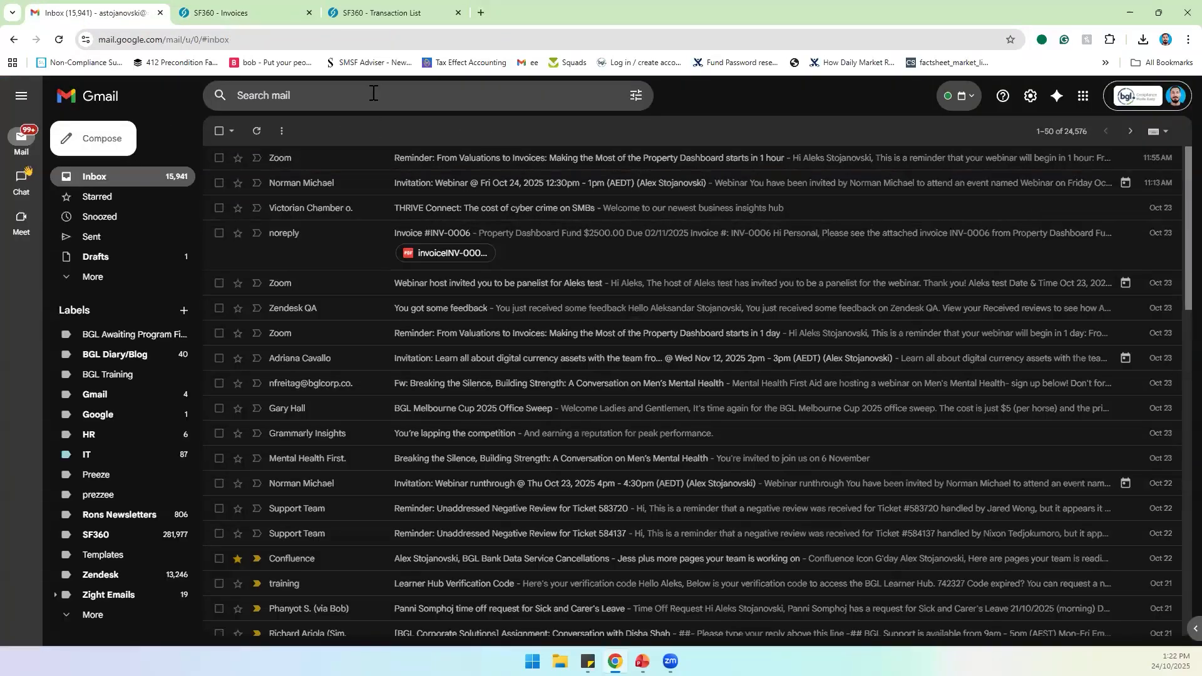
click(174, 176)
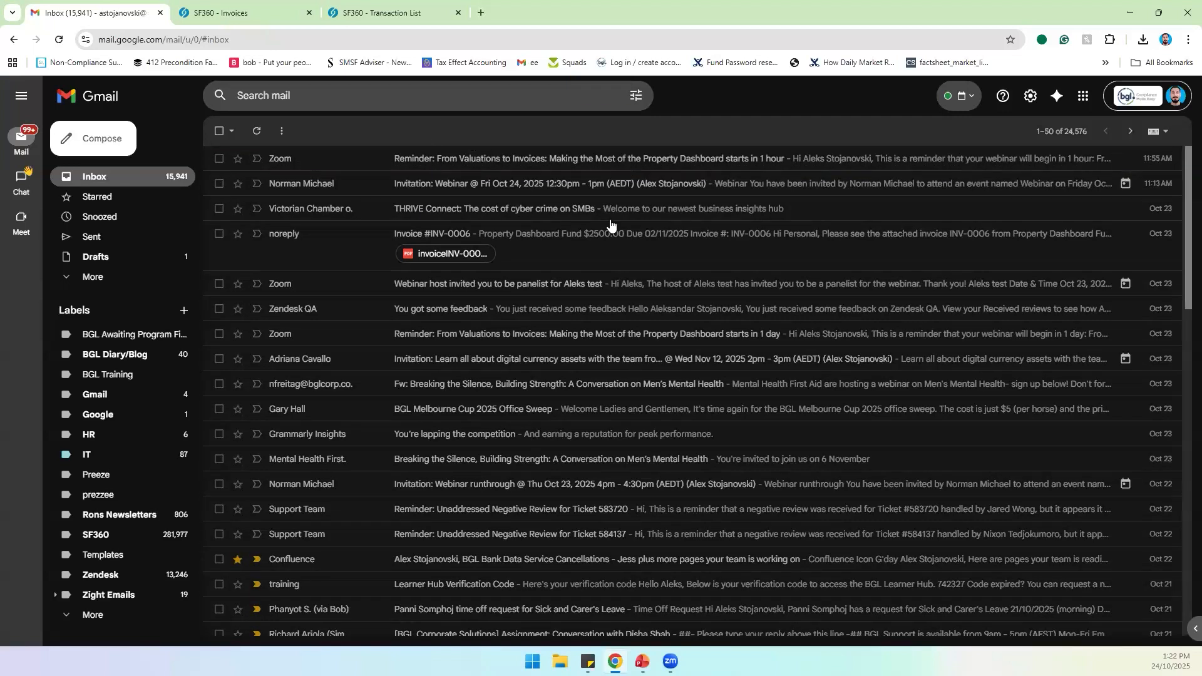
click(565, 235)
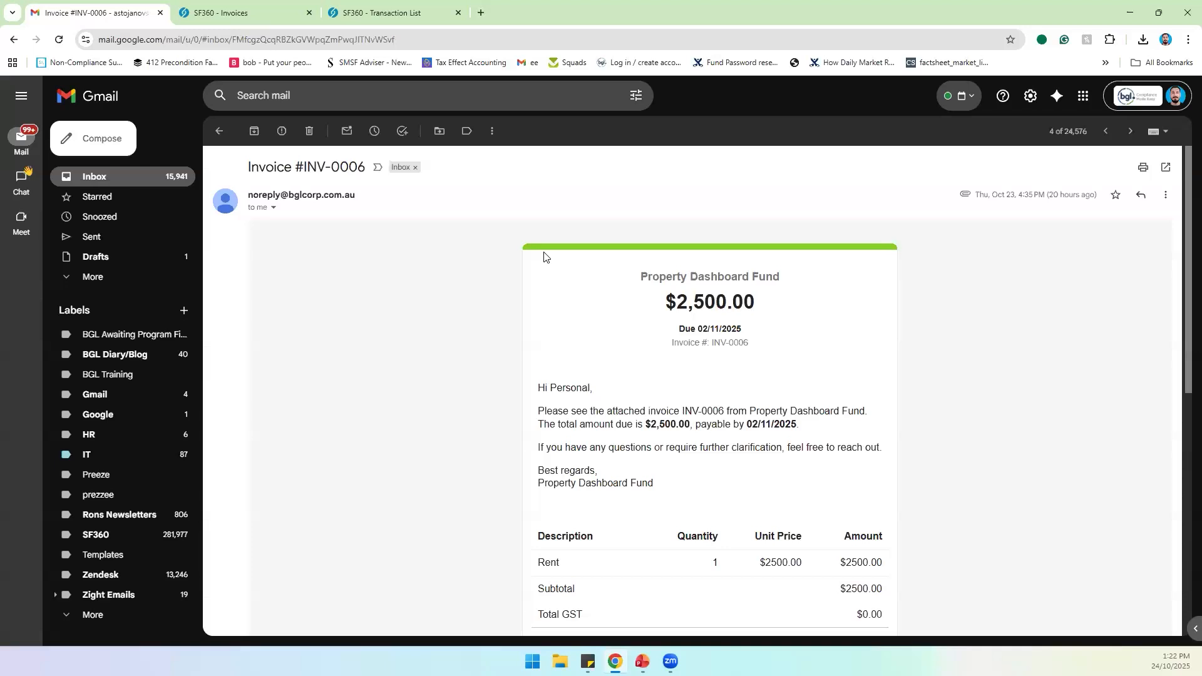
scroll(464, 379, down, 1)
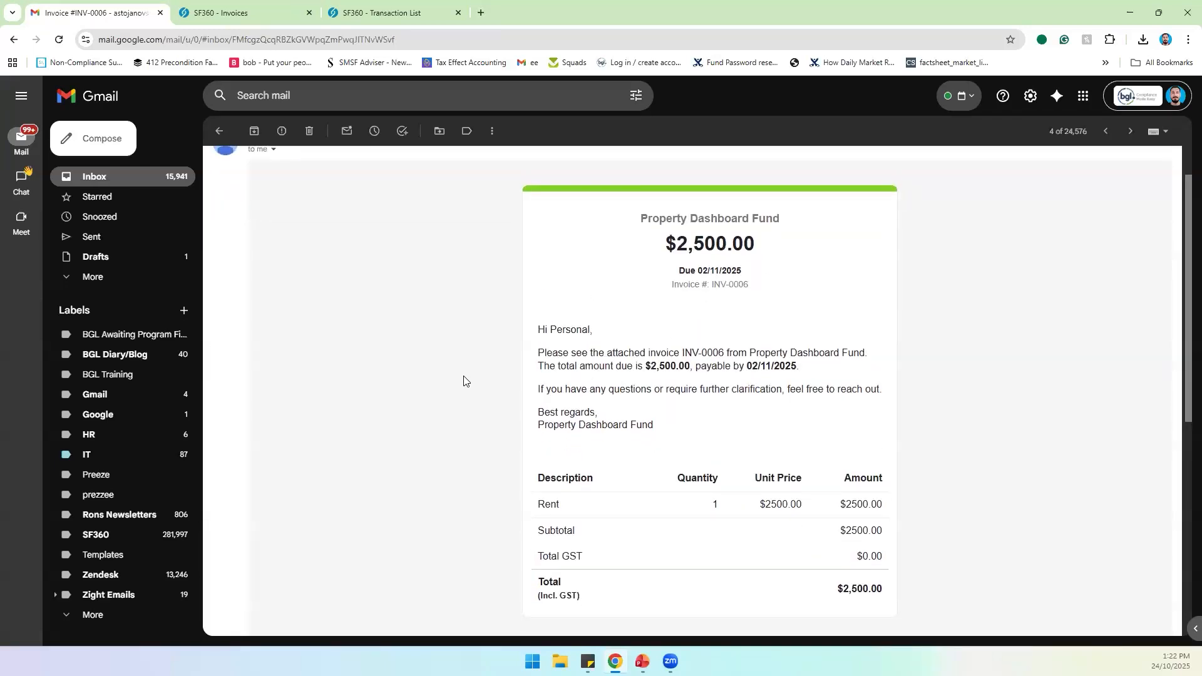
scroll(464, 381, down, 1)
scroll(464, 381, up, 1)
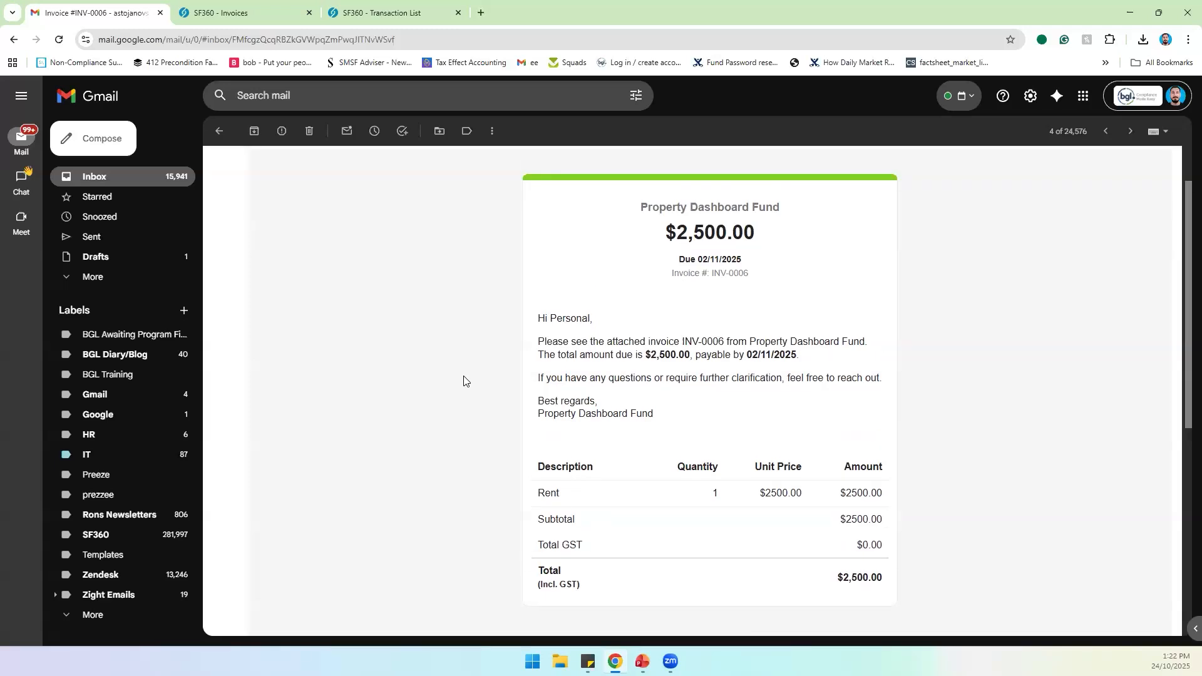
click(263, 13)
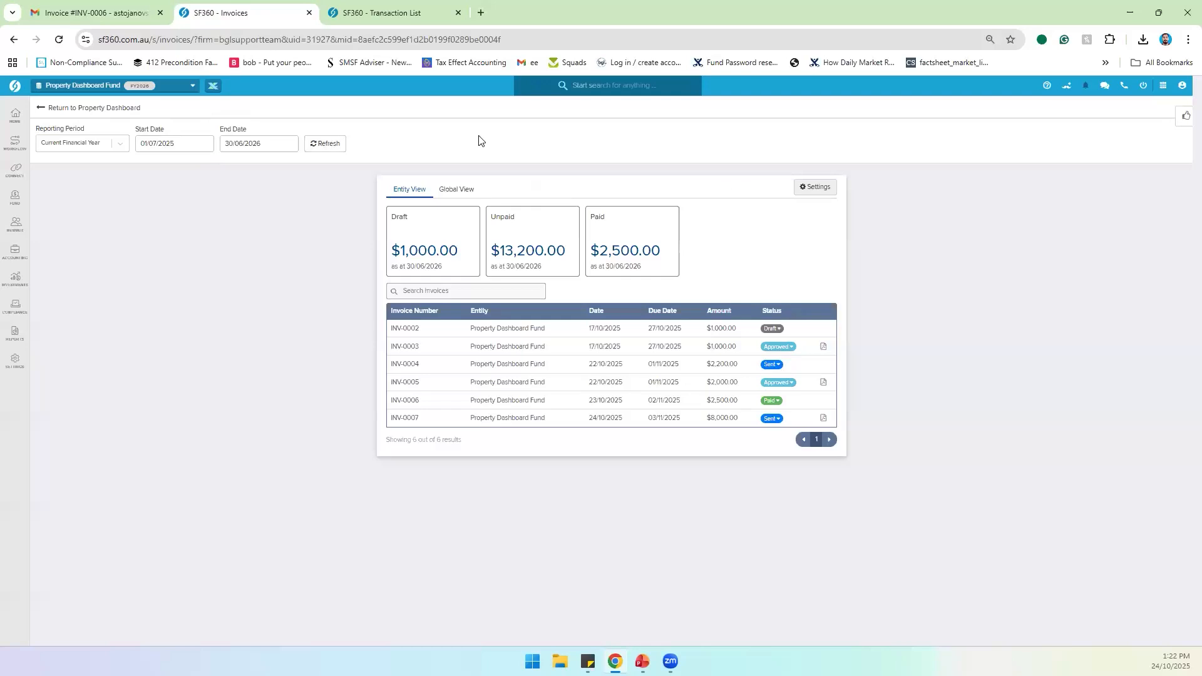
Step: Go from the Property Dashboard through the Invoice Dashboard to open invoice INV-0007
click(91, 107)
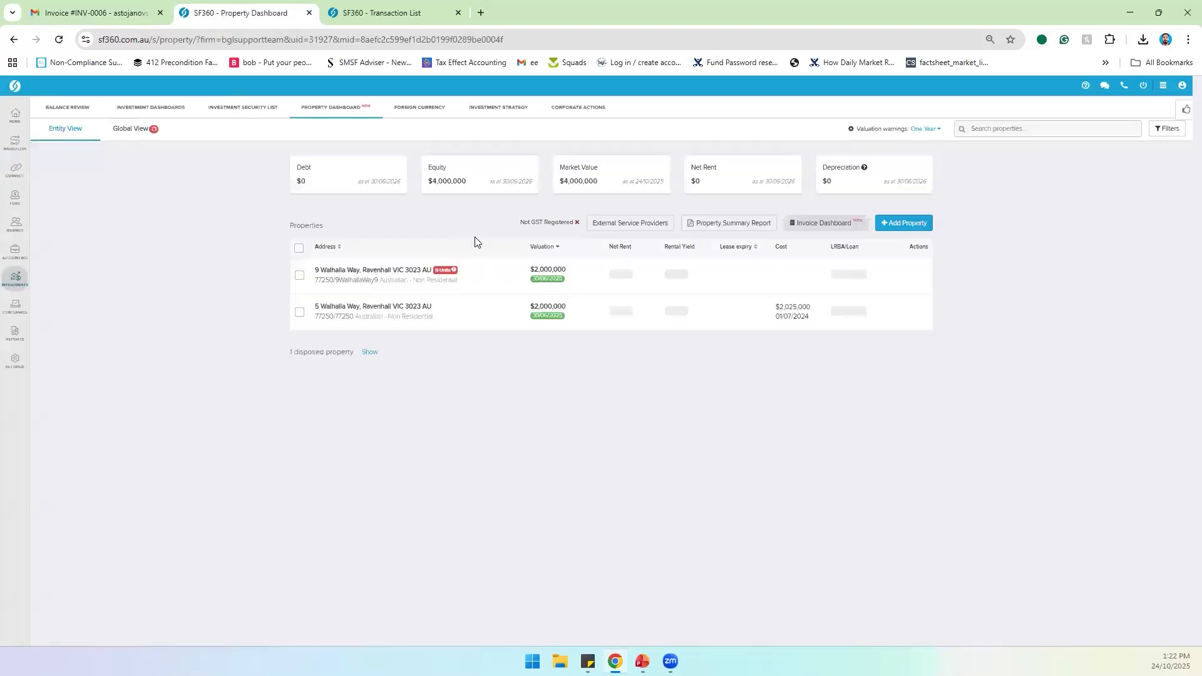
click(550, 284)
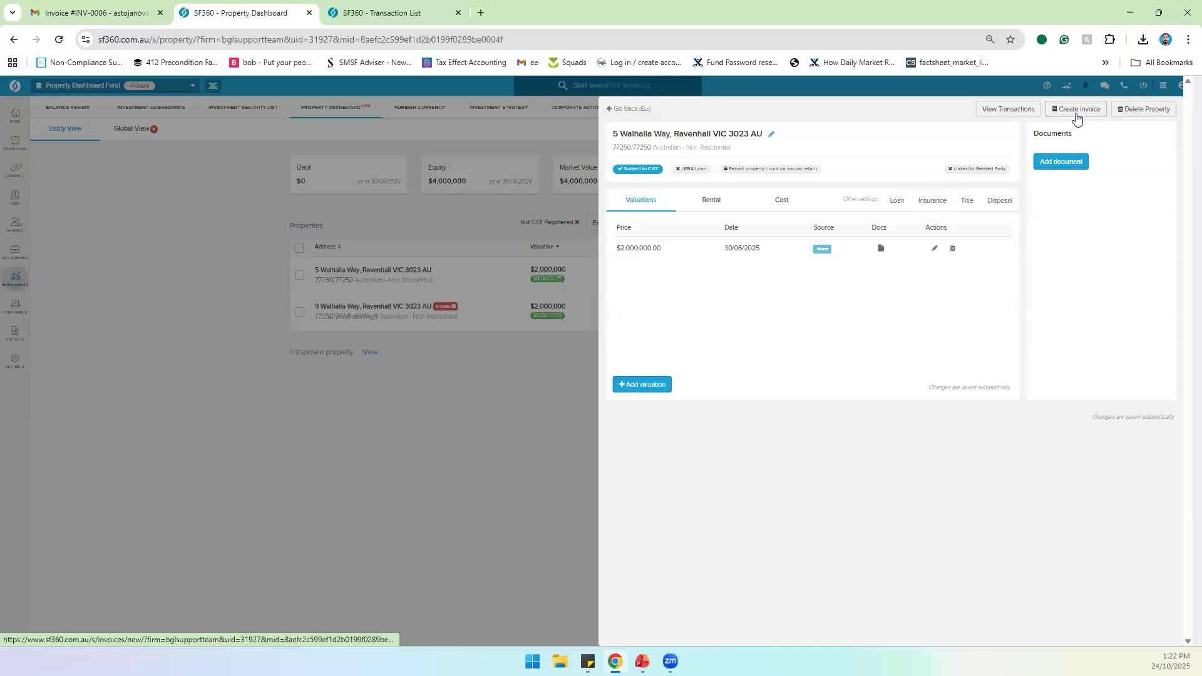
click(642, 110)
click(807, 233)
click(508, 419)
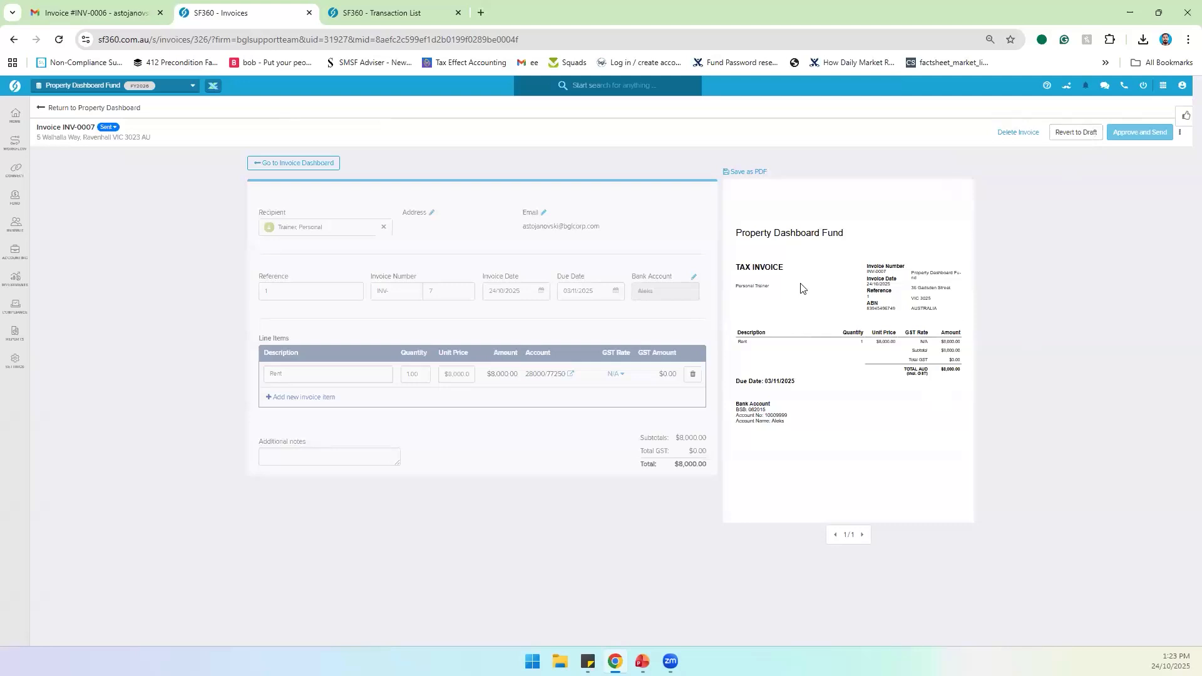
Step: Revert INV-0007 to draft, then approve it to bring up its email preview
click(1085, 136)
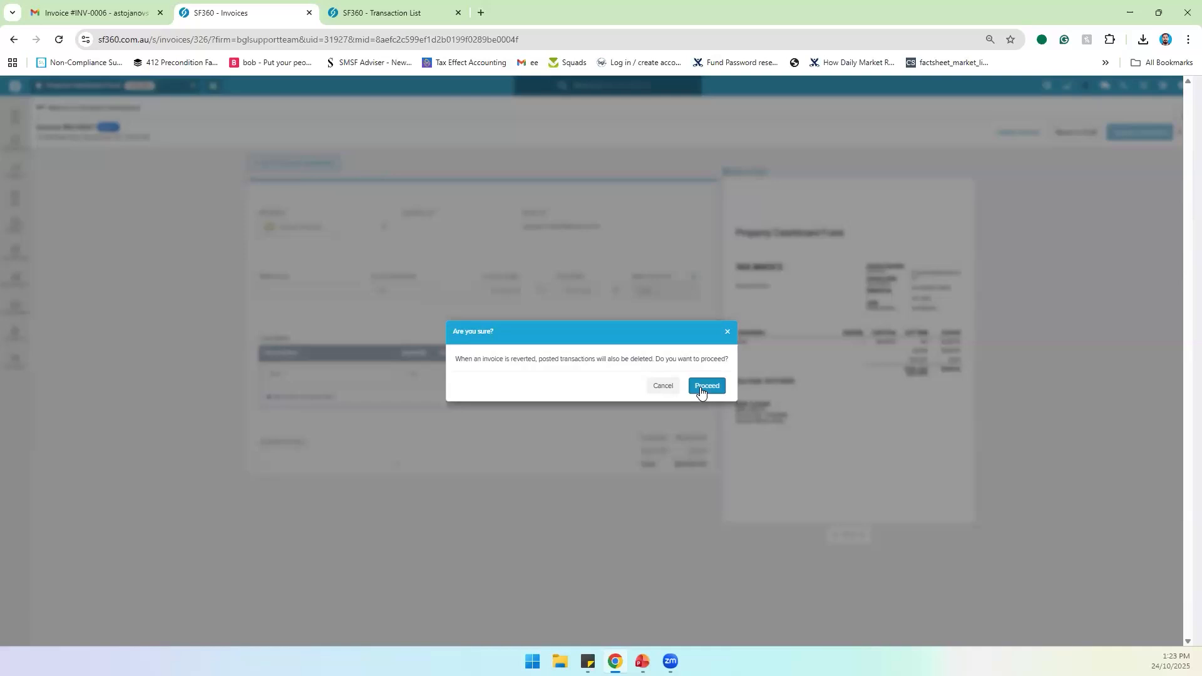
click(702, 393)
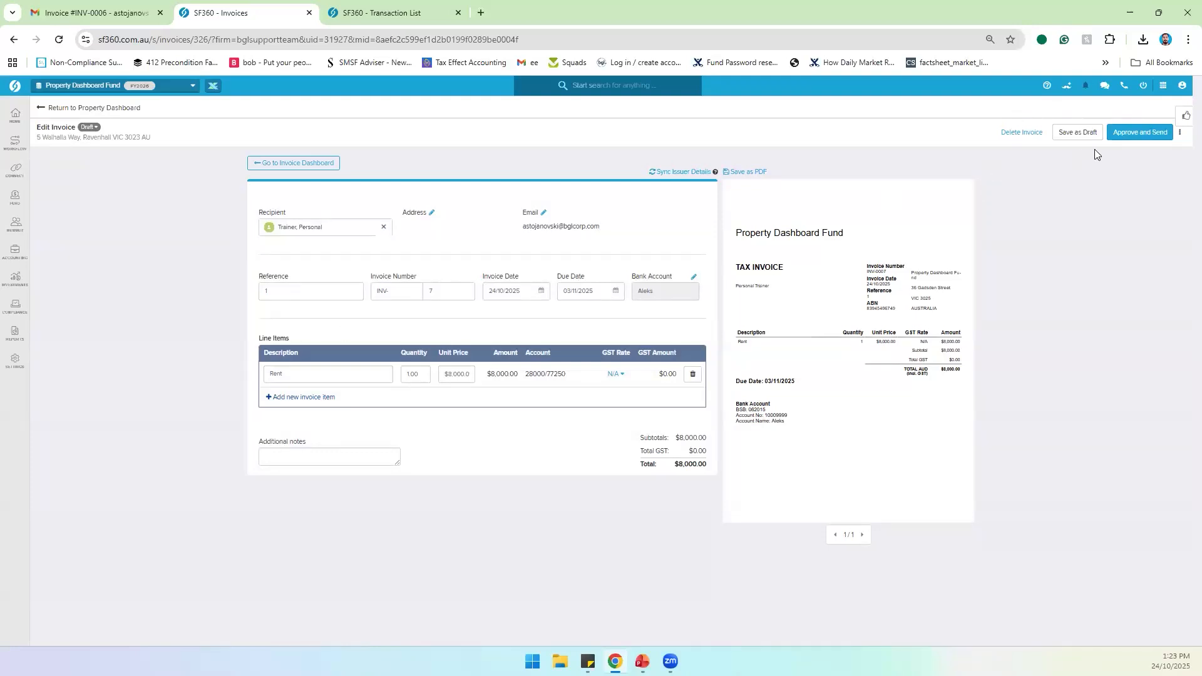
click(1148, 135)
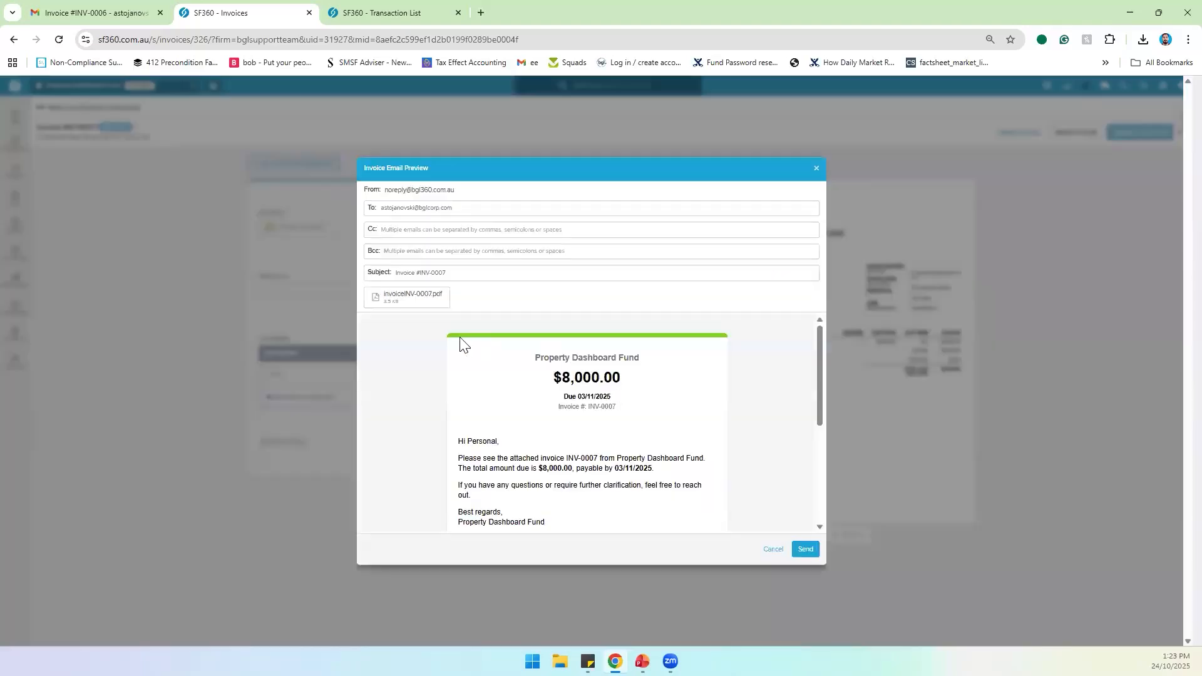
Step: Change the Default Badge header line colour to cyan #00CCFF and save the badge settings
click(348, 14)
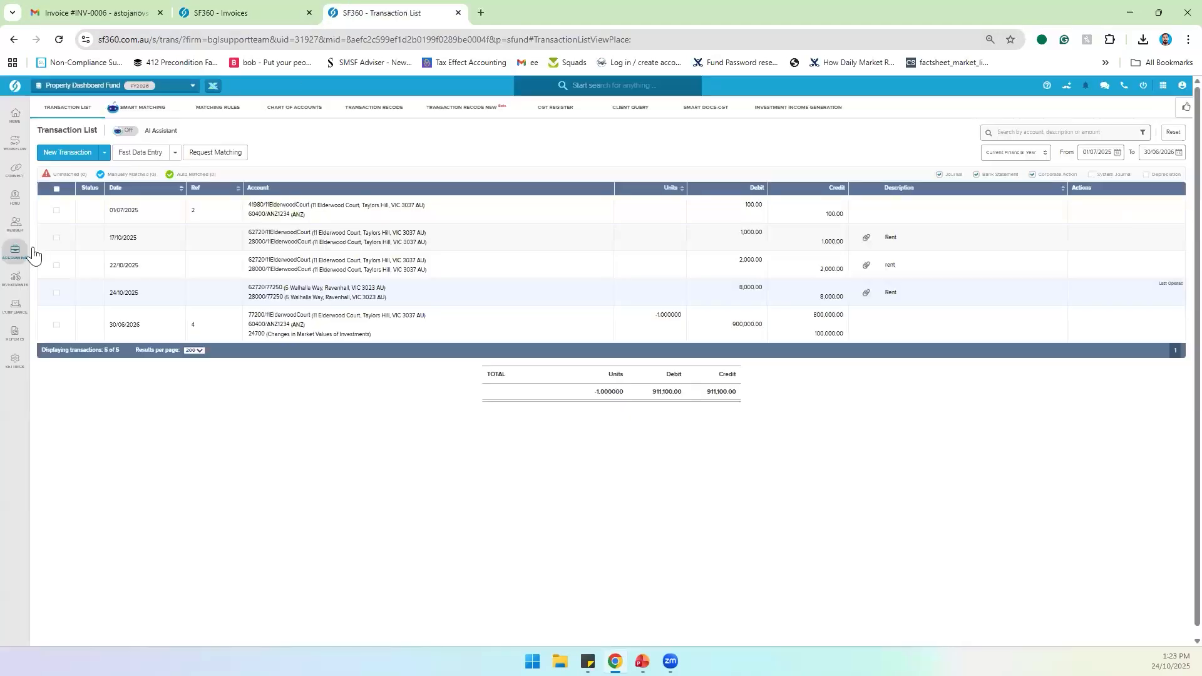
mouse_move(14, 359)
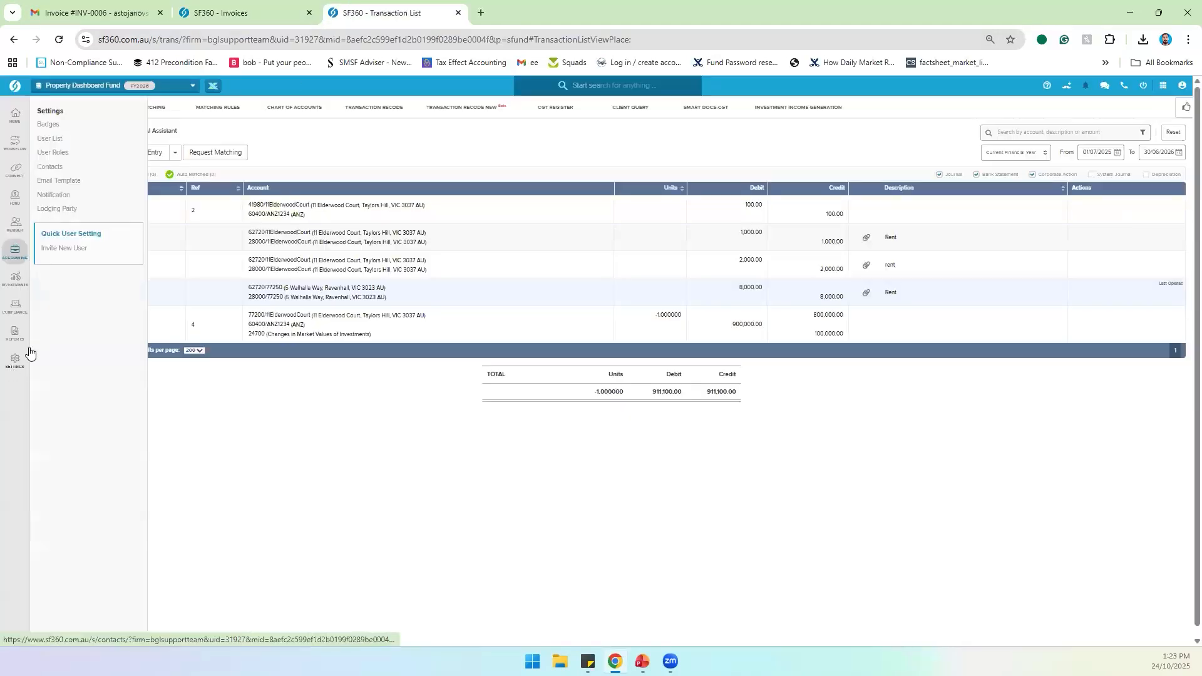
right_click(61, 125)
click(82, 142)
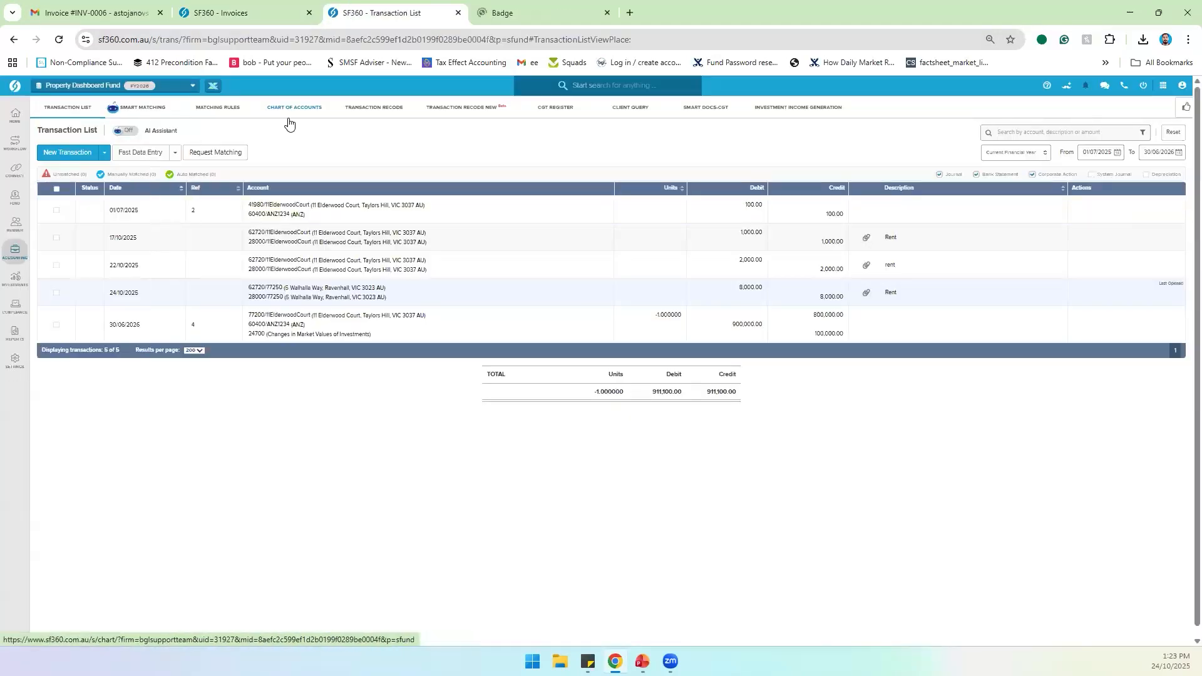
click(500, 13)
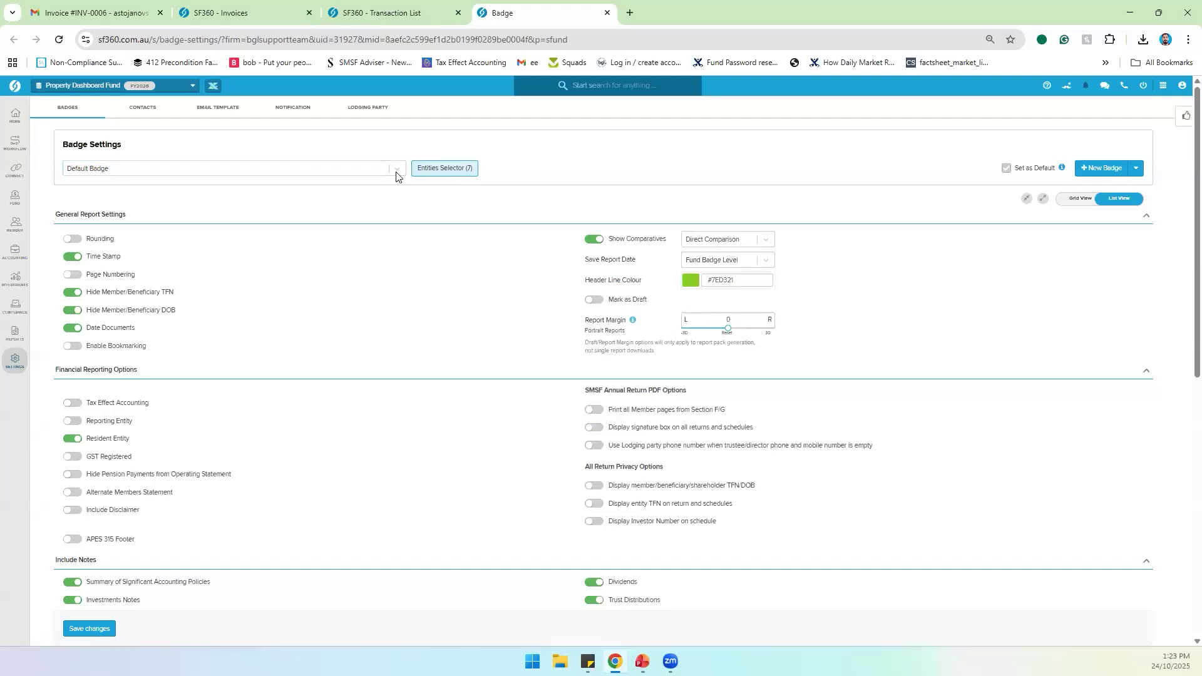
click(696, 280)
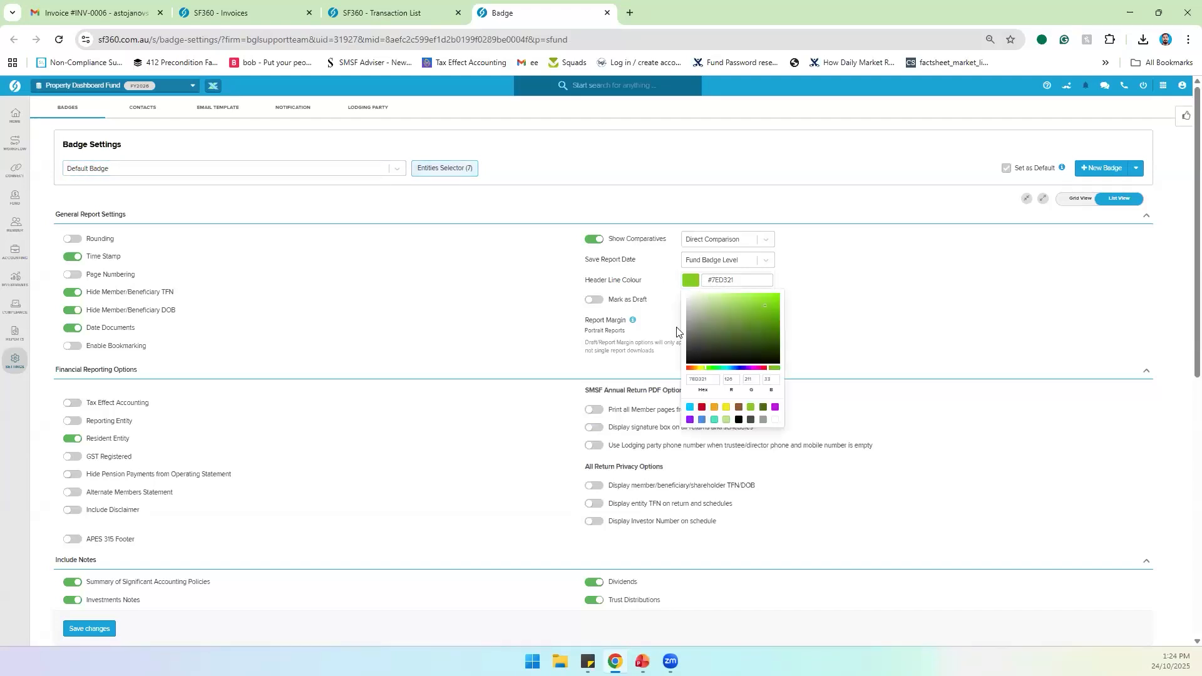
click(689, 407)
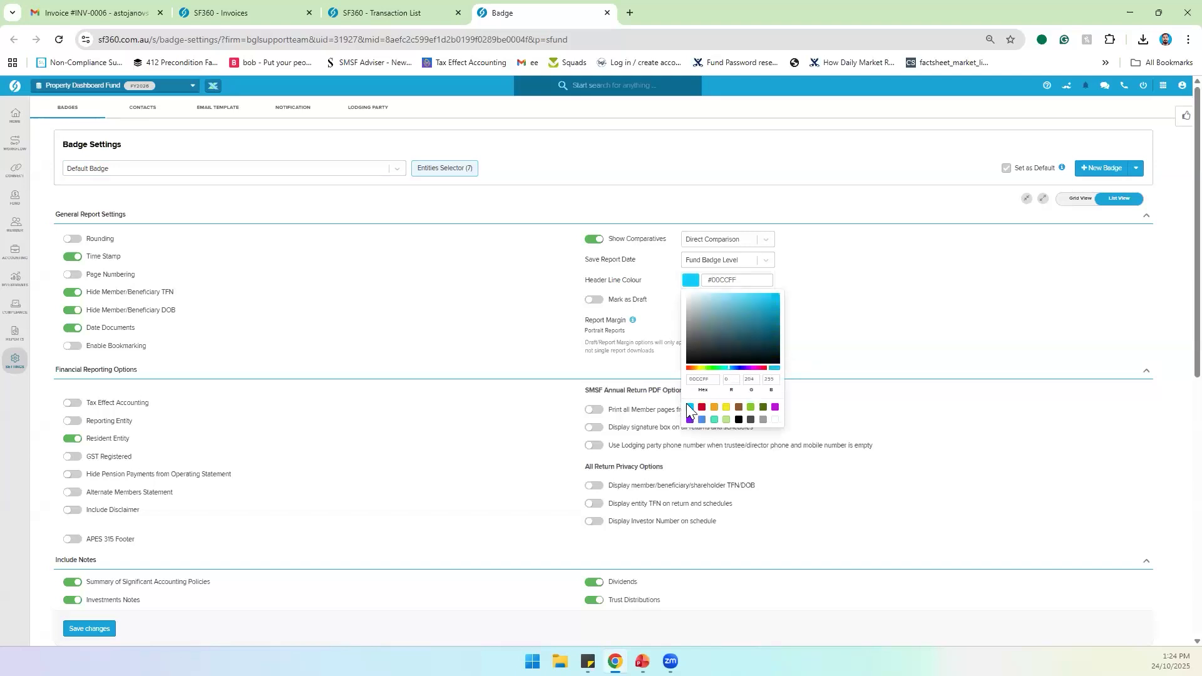
click(74, 629)
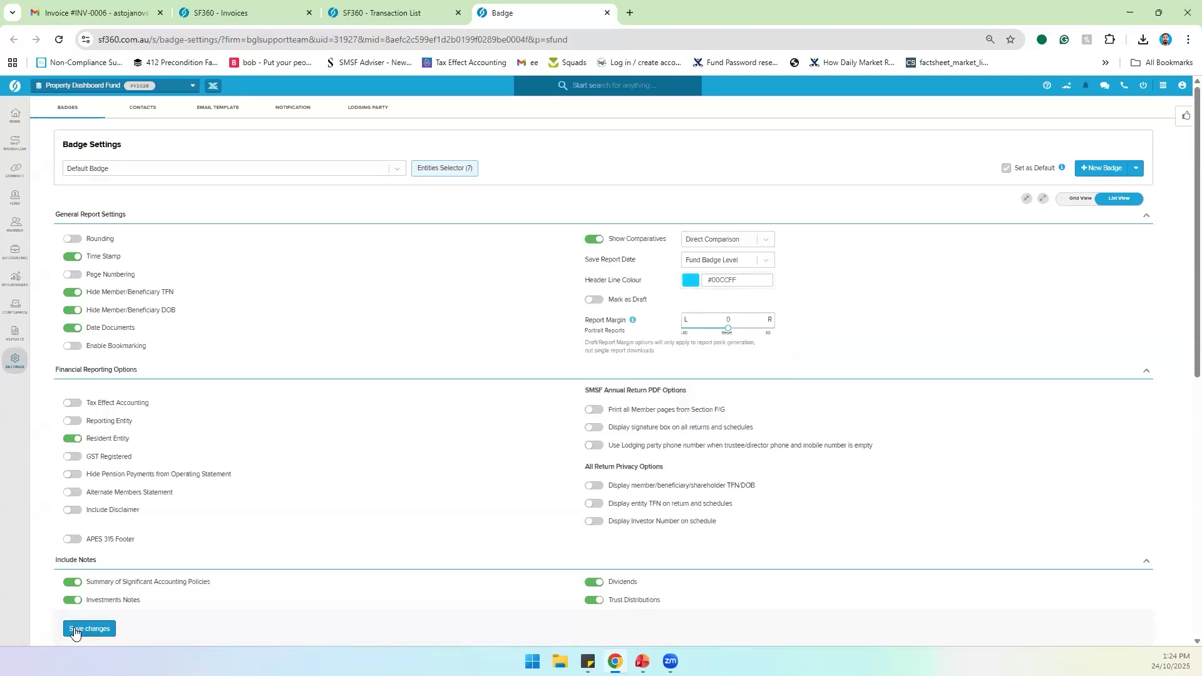
click(74, 629)
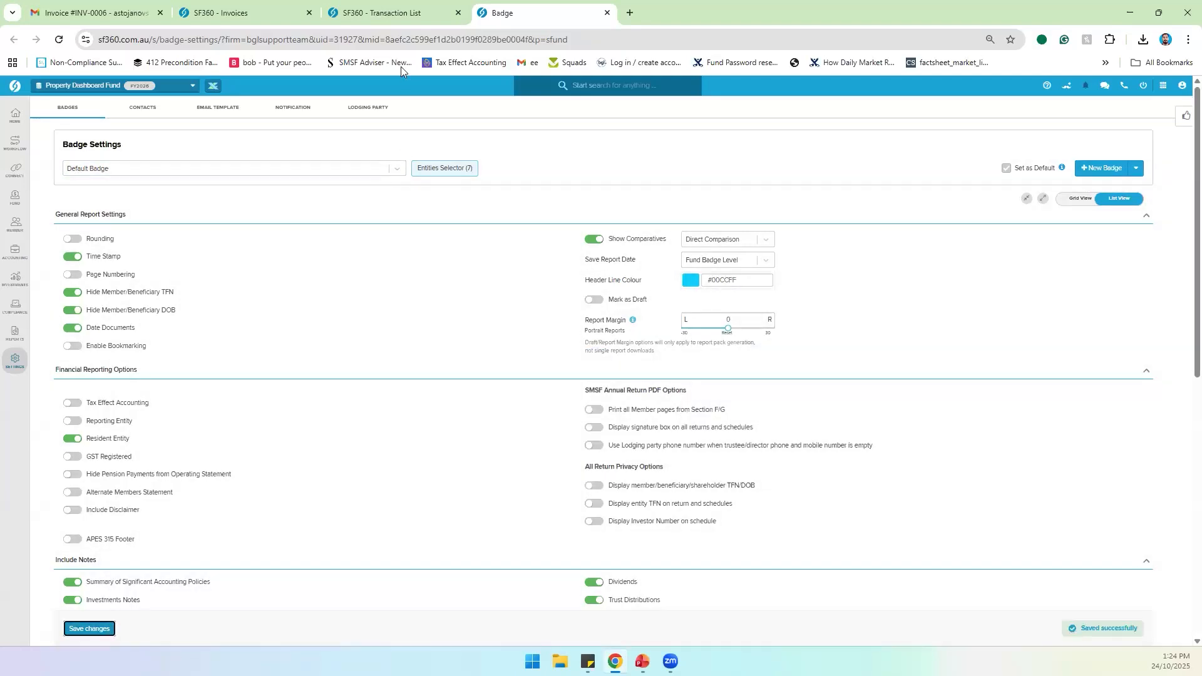
click(268, 22)
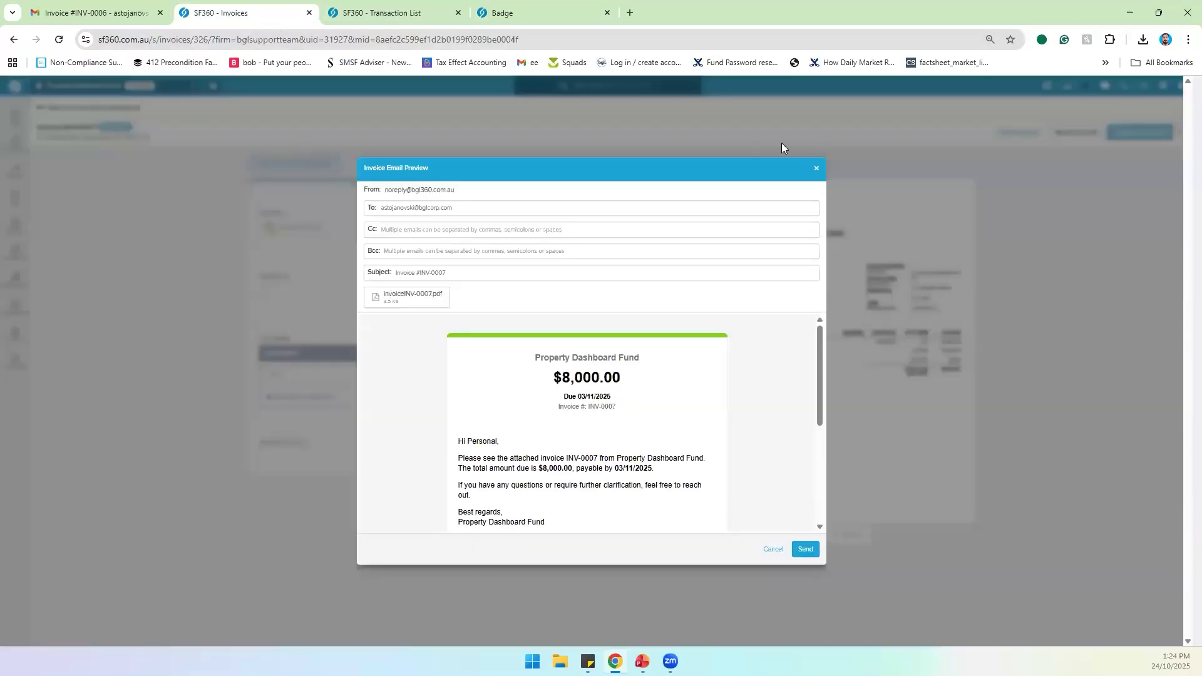
Step: Revert INV-0007 to draft, re-approve it, and email the $8,000 invoice to the tenant
click(816, 167)
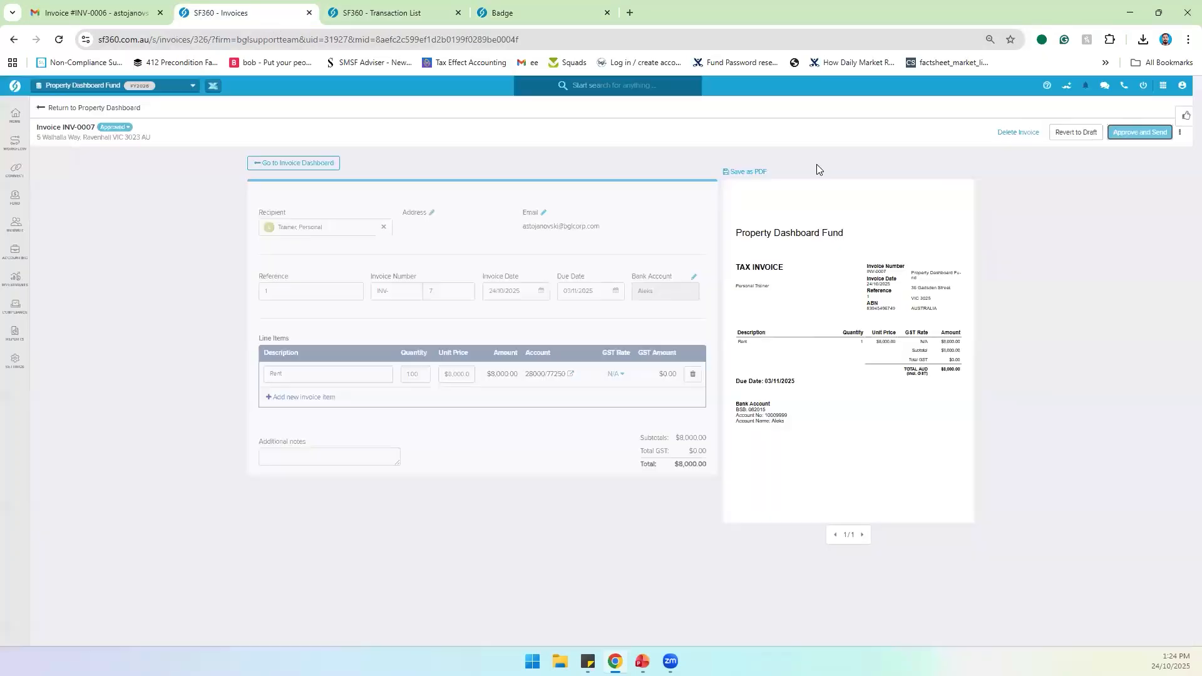
click(1063, 134)
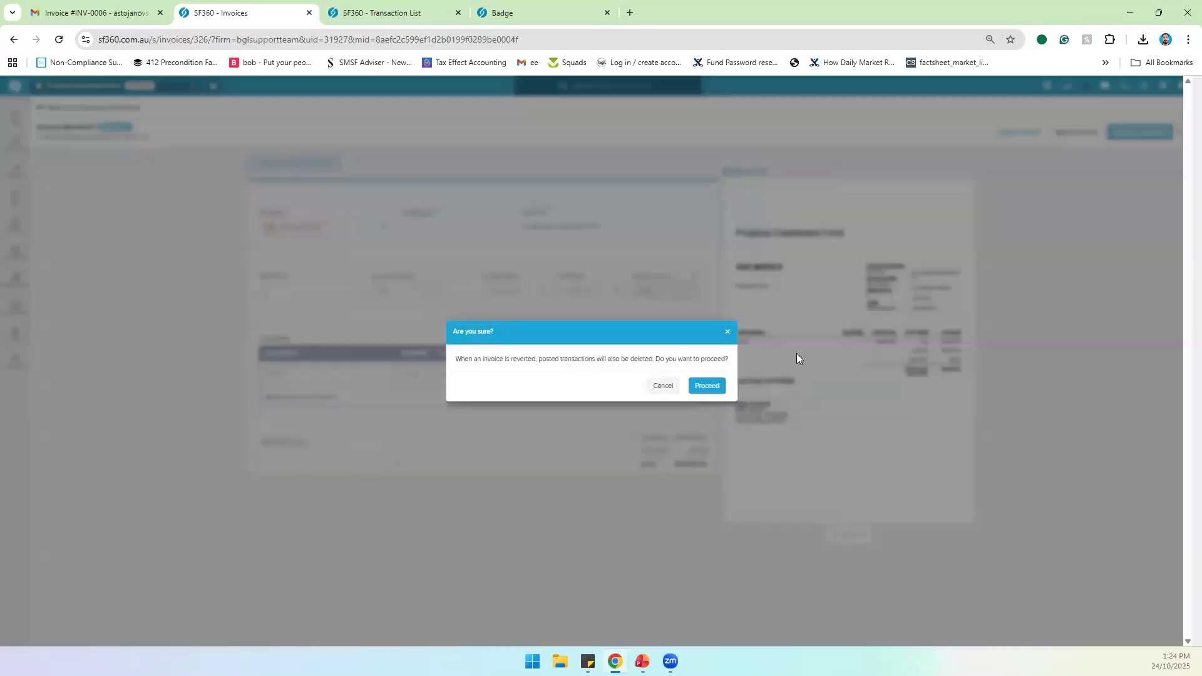
click(705, 387)
click(1141, 133)
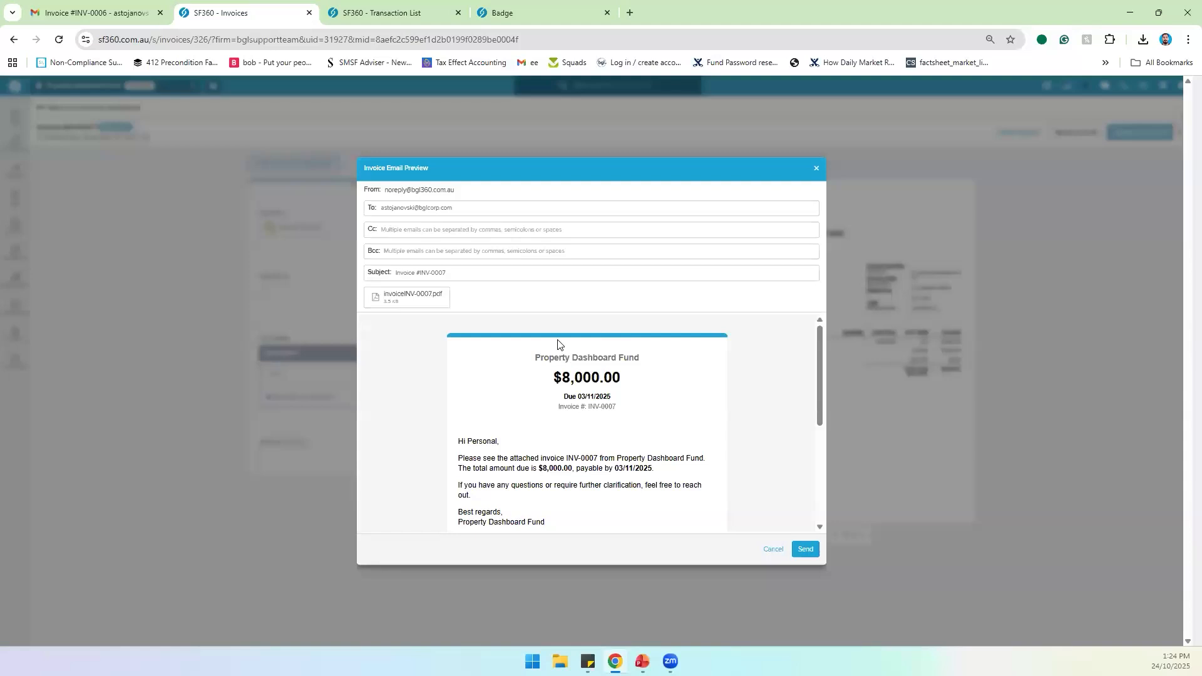
click(800, 547)
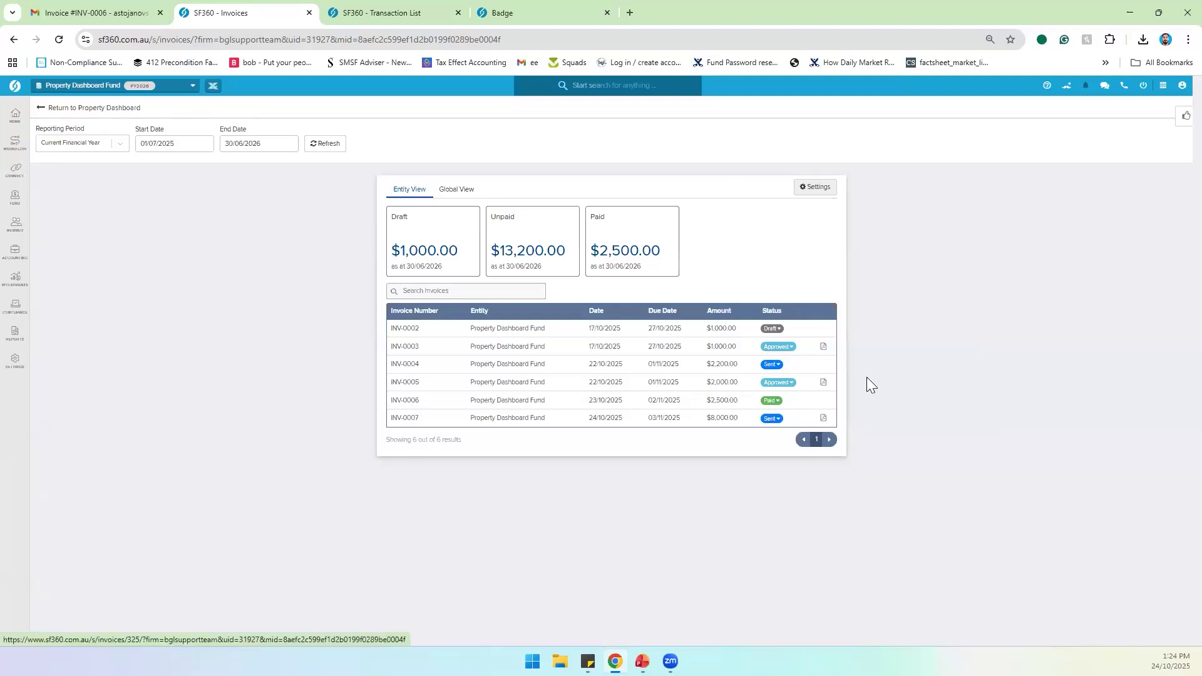
Step: Open INV-0006, revert it to draft, and mark it as Sent
click(763, 404)
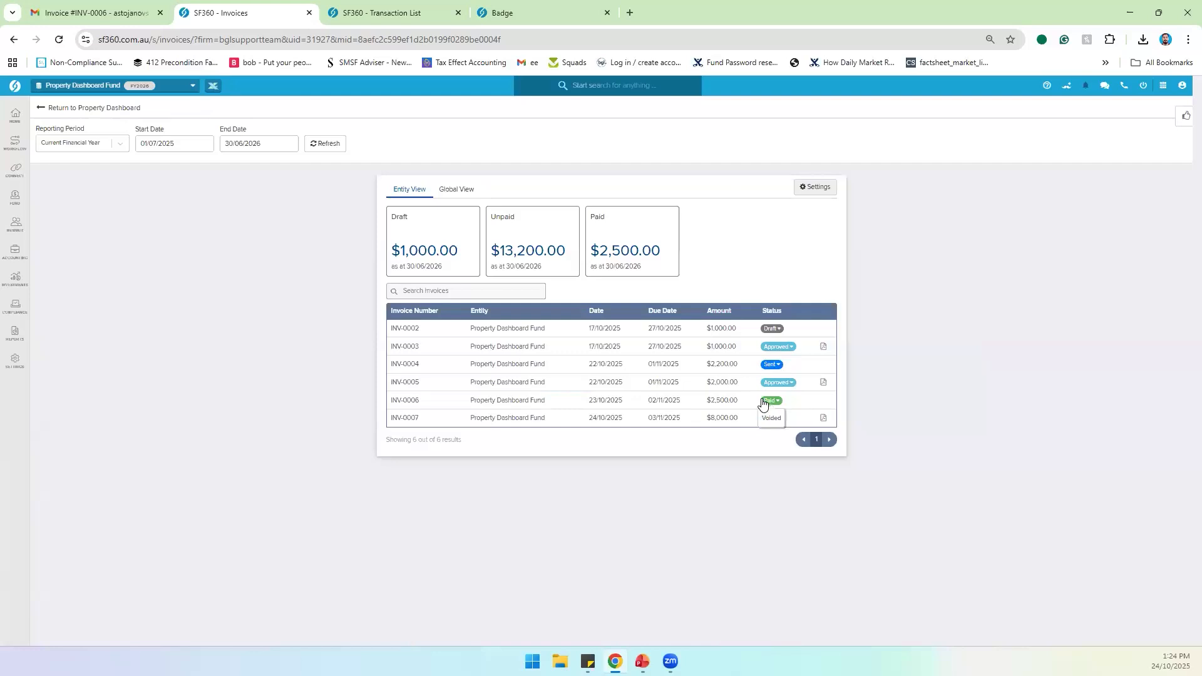
click(408, 404)
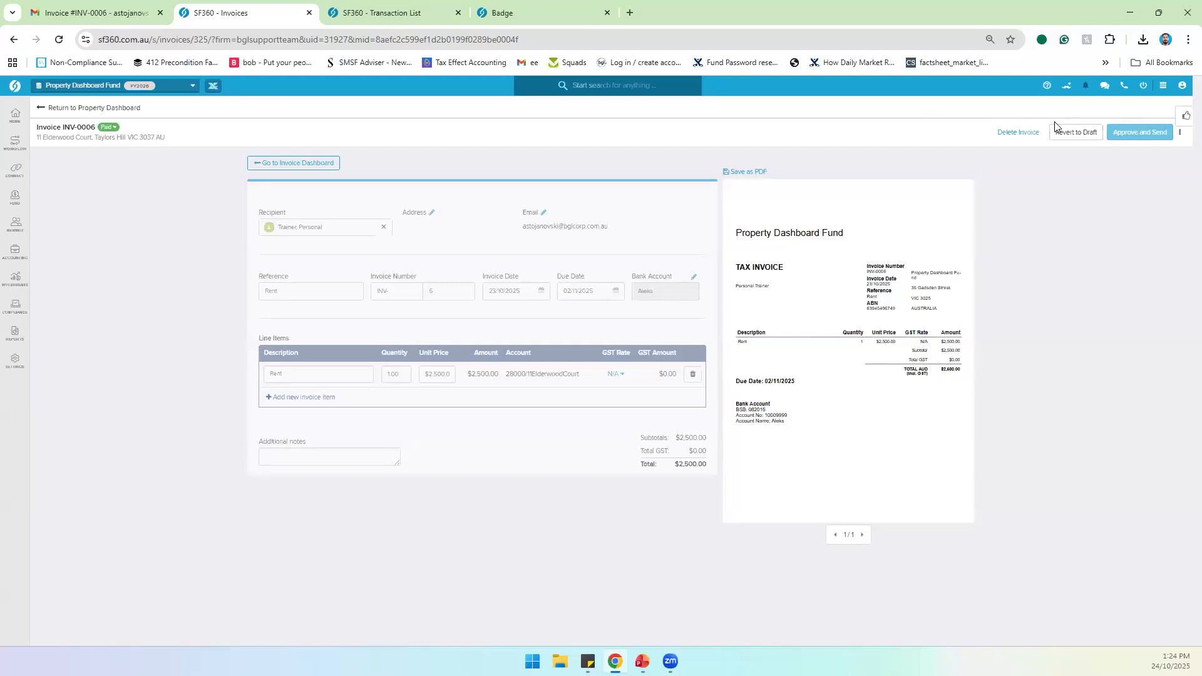
click(1074, 133)
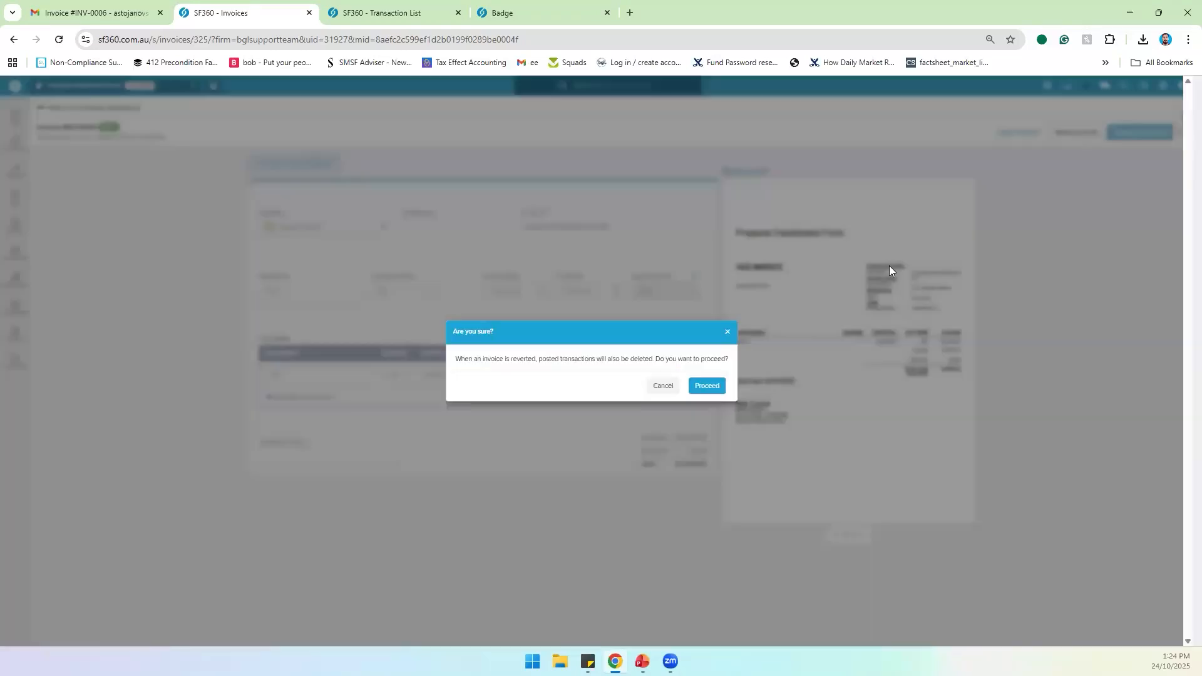
click(713, 385)
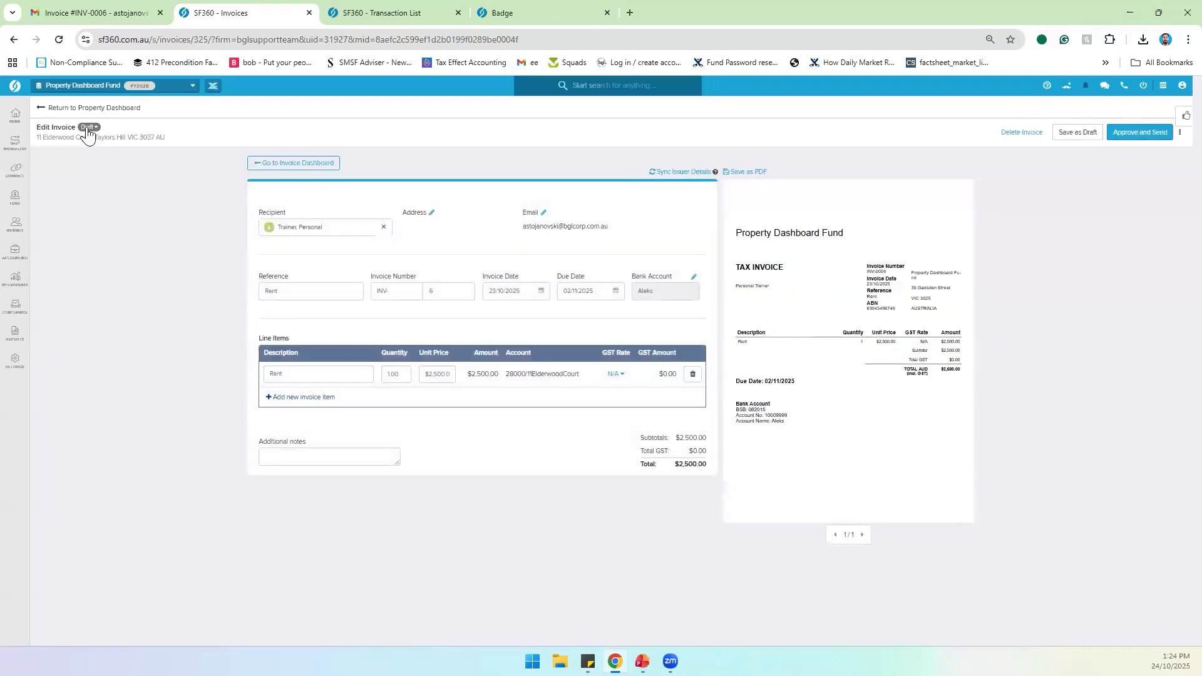
click(87, 129)
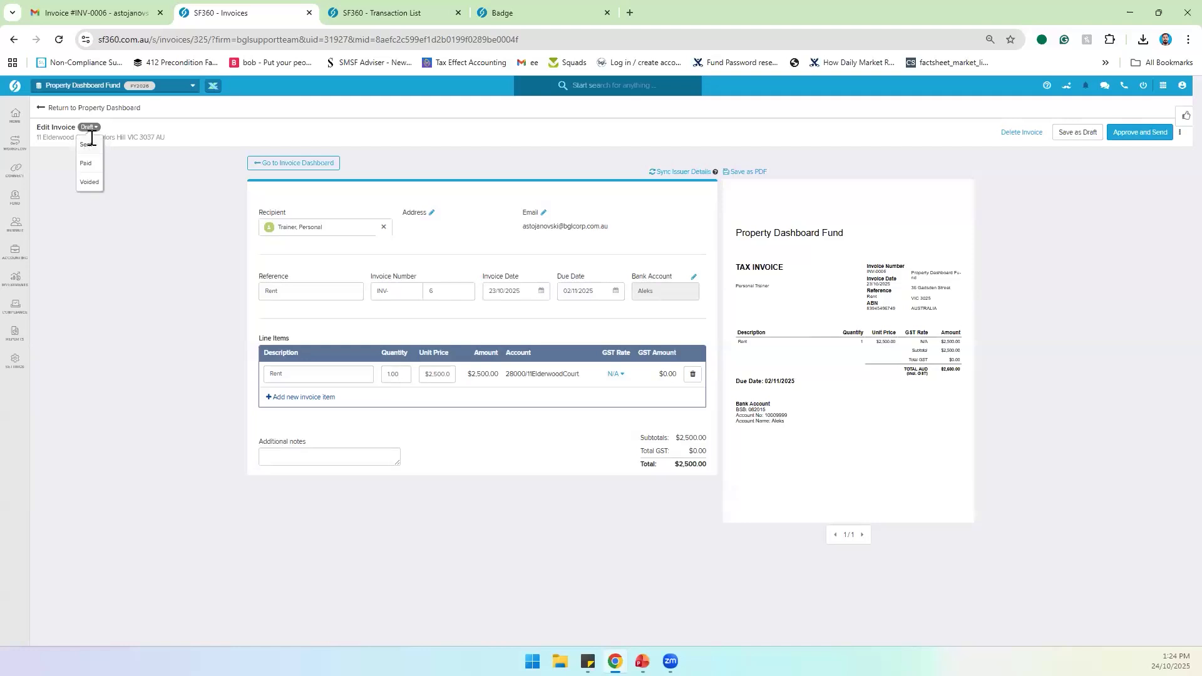
click(91, 141)
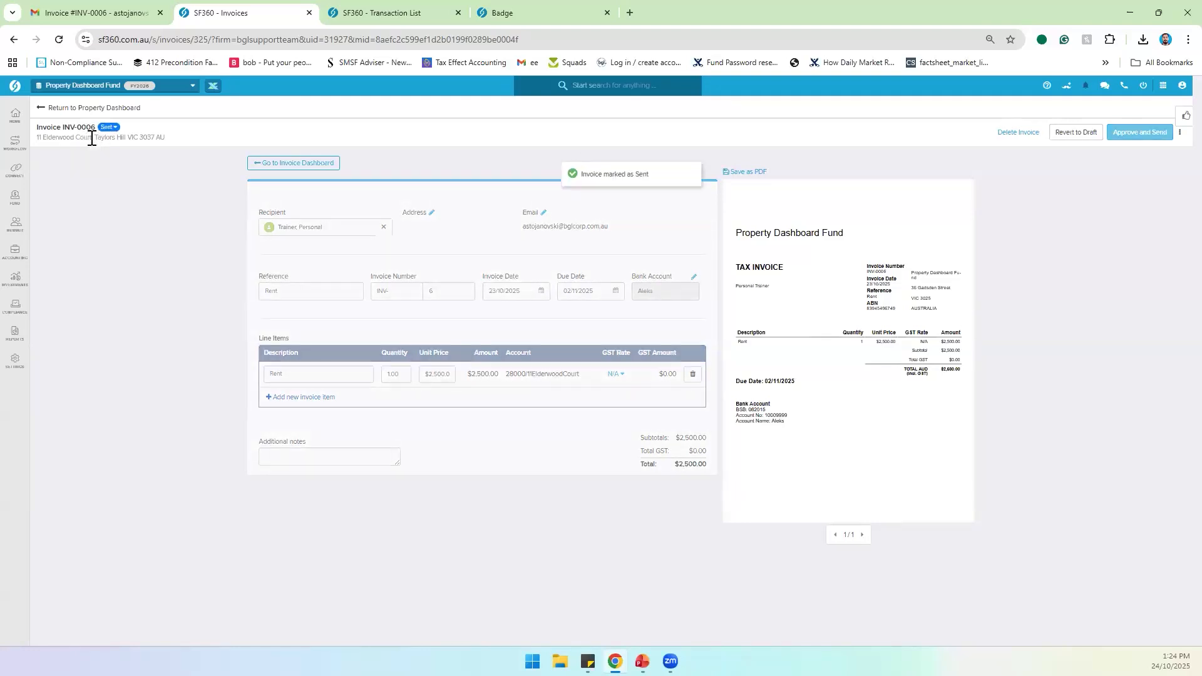
Step: Revert INV-0006 to draft again and approve it without emailing, reposting the $2,500 rent
click(109, 127)
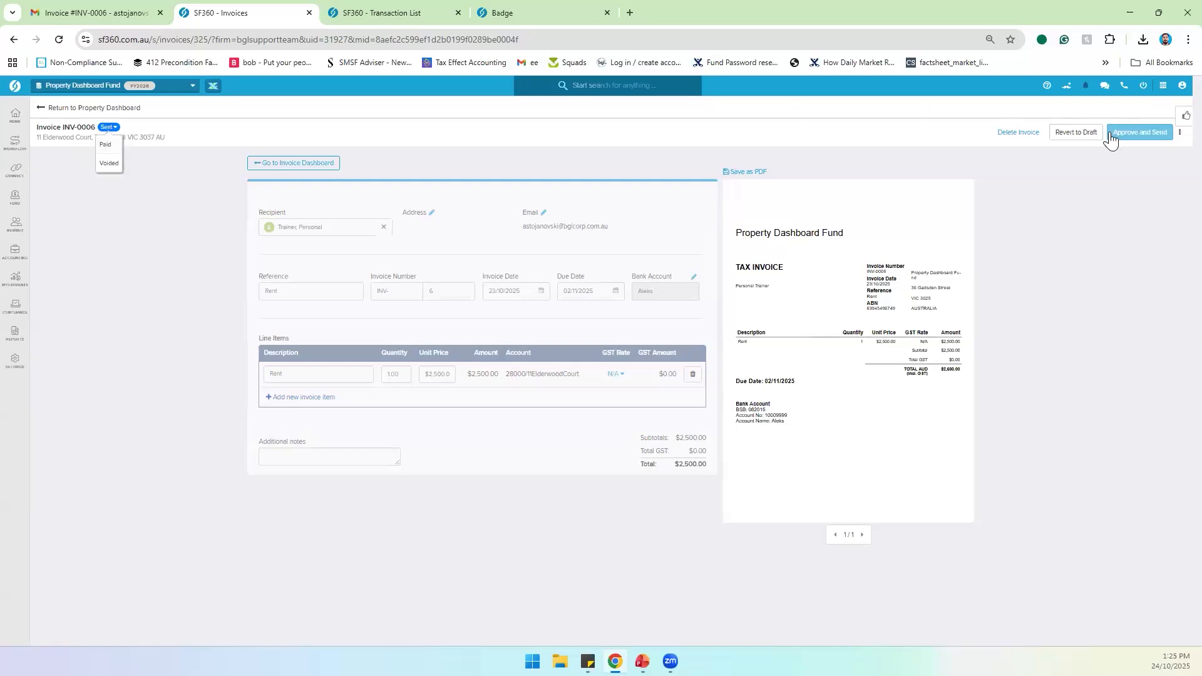
click(1074, 132)
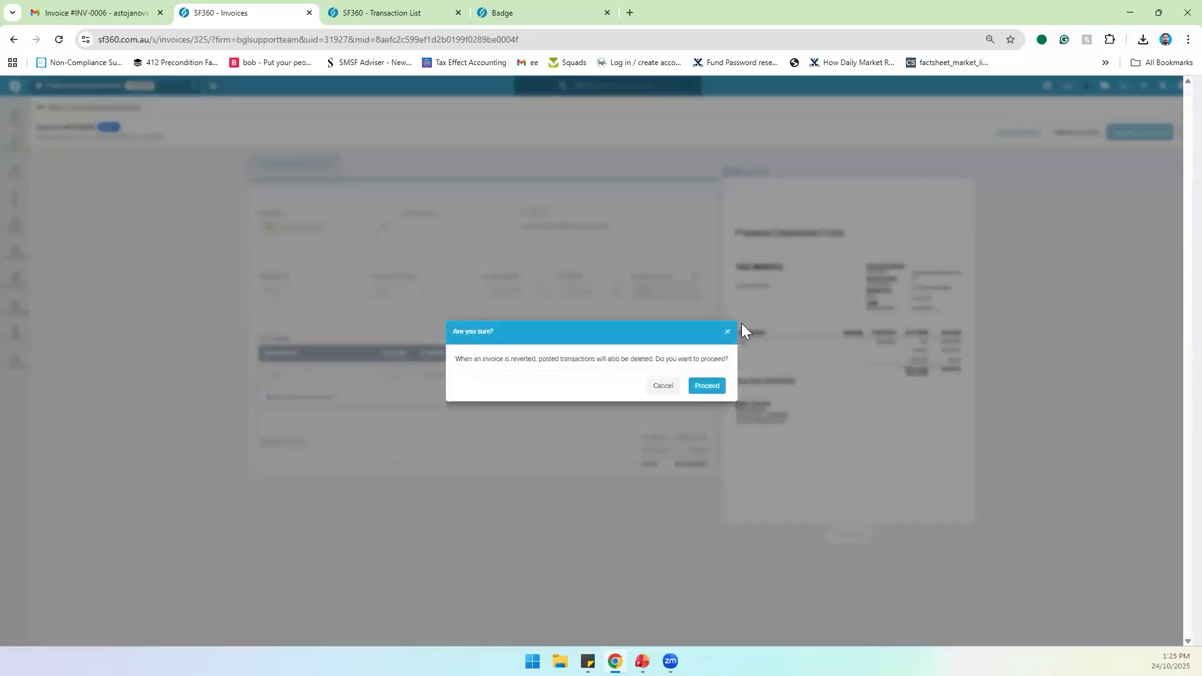
click(708, 386)
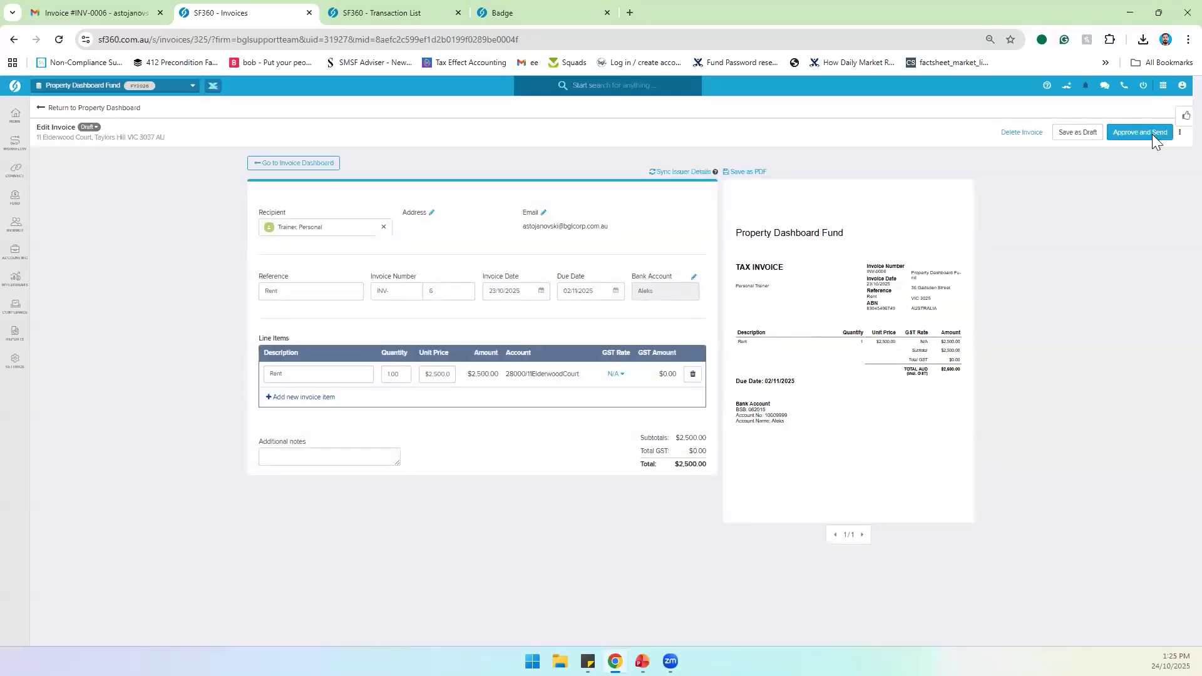
click(1127, 134)
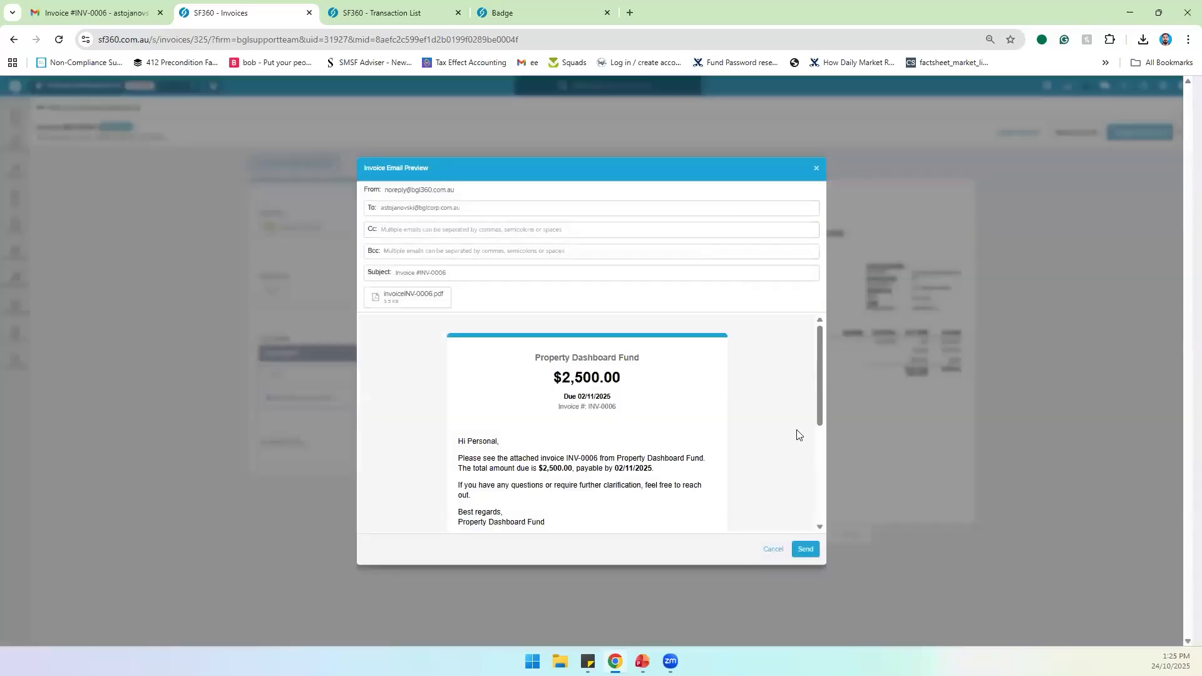
click(774, 550)
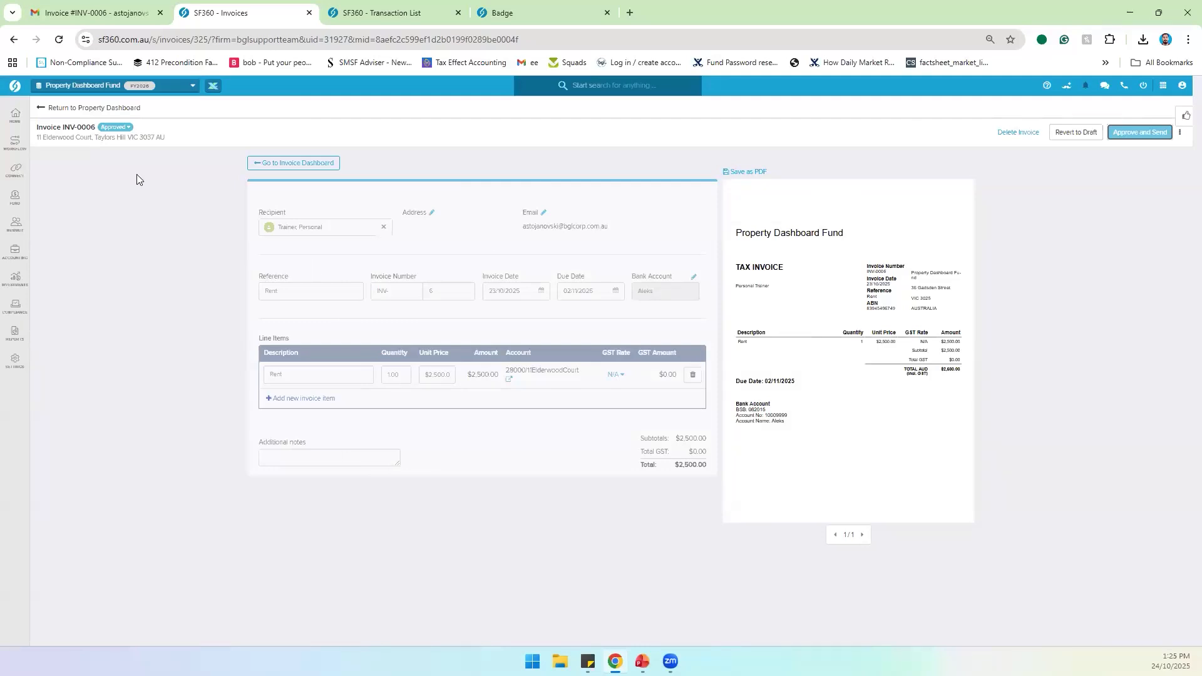
click(55, 110)
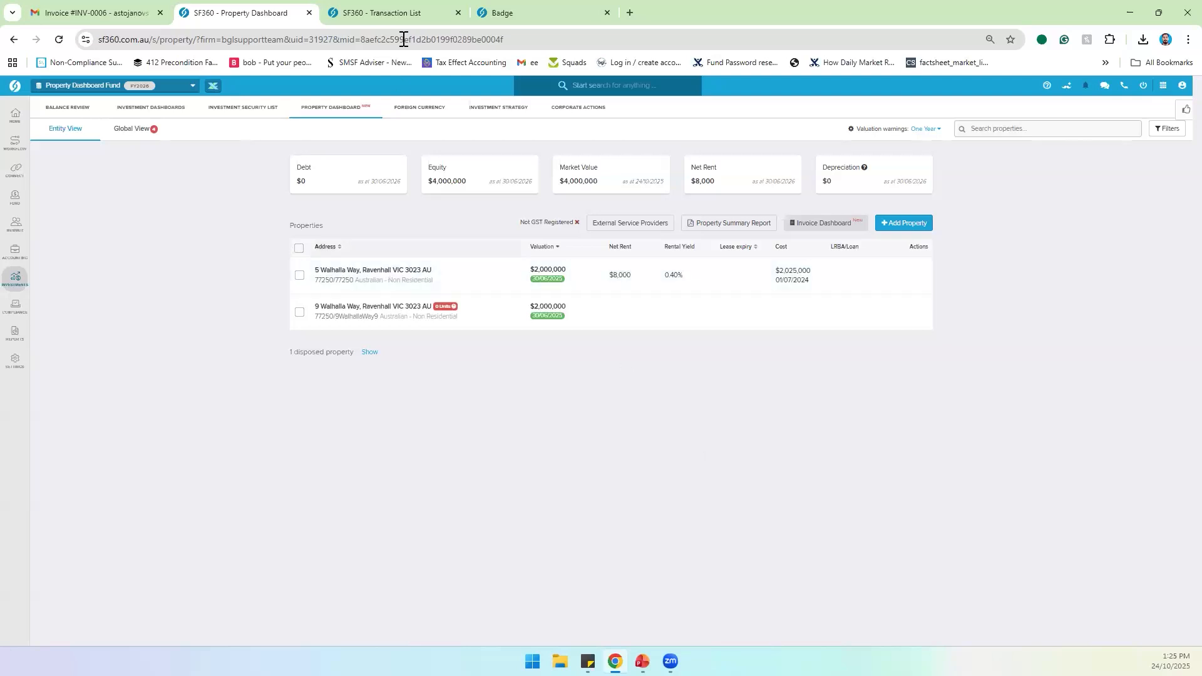
click(378, 273)
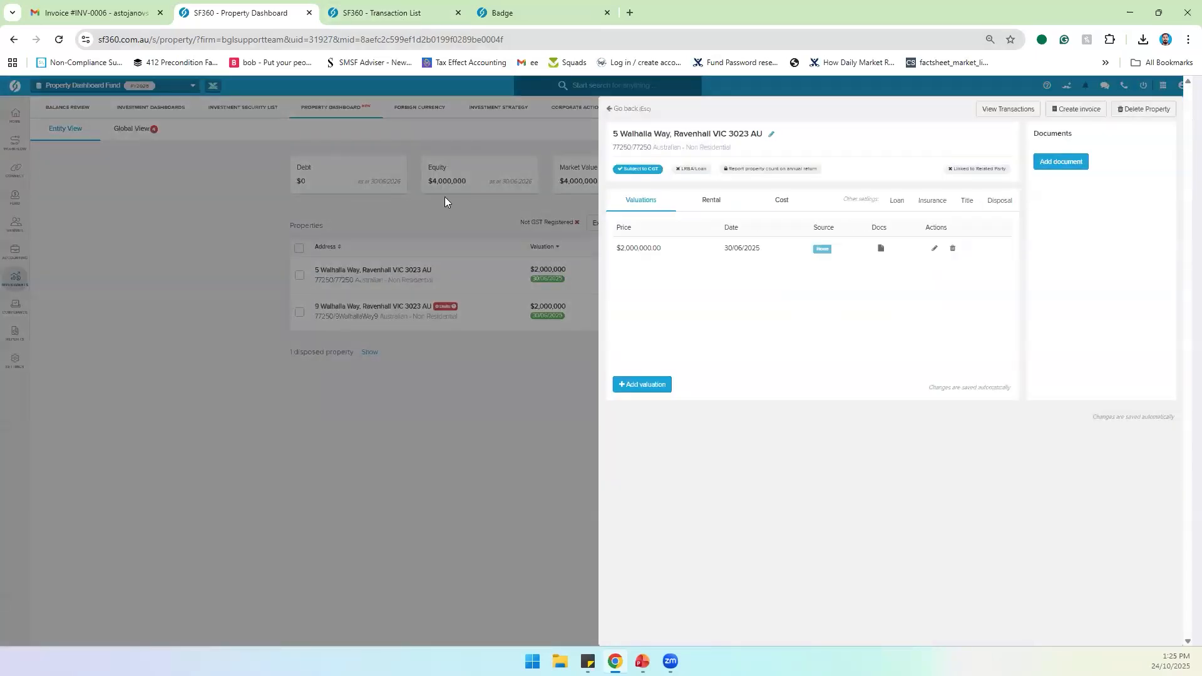
click(445, 197)
click(818, 229)
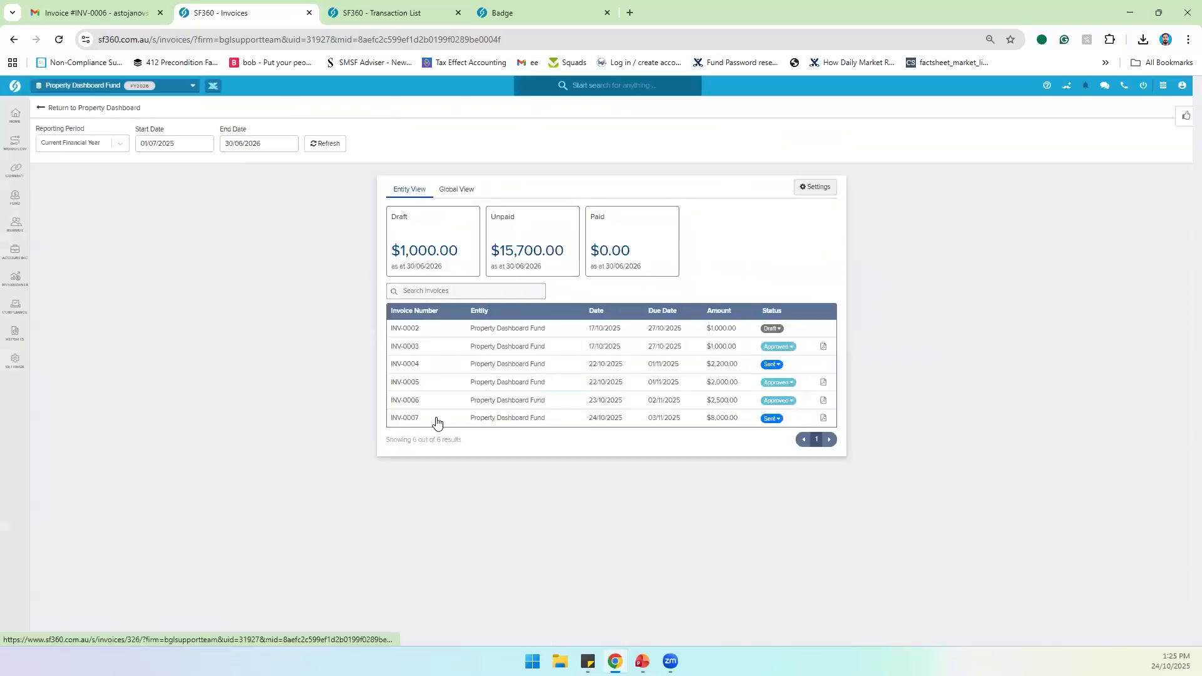
Step: Open invoice INV-0007 and begin deleting it, then go to the Transaction List
click(496, 418)
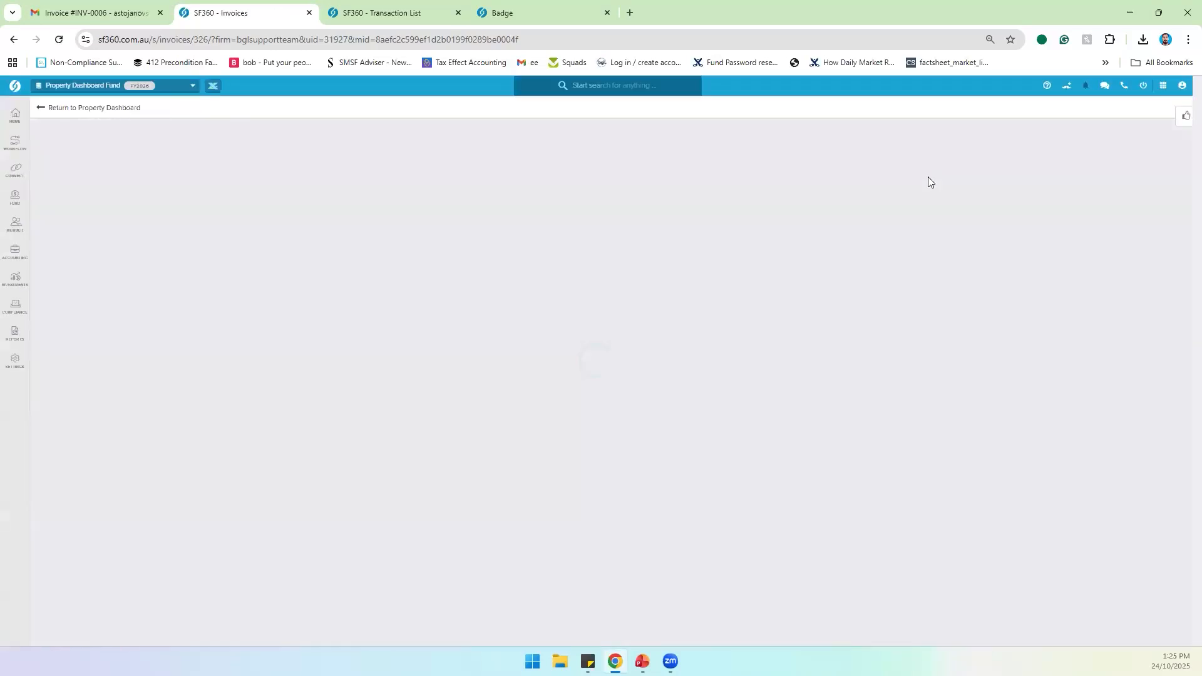
click(1015, 133)
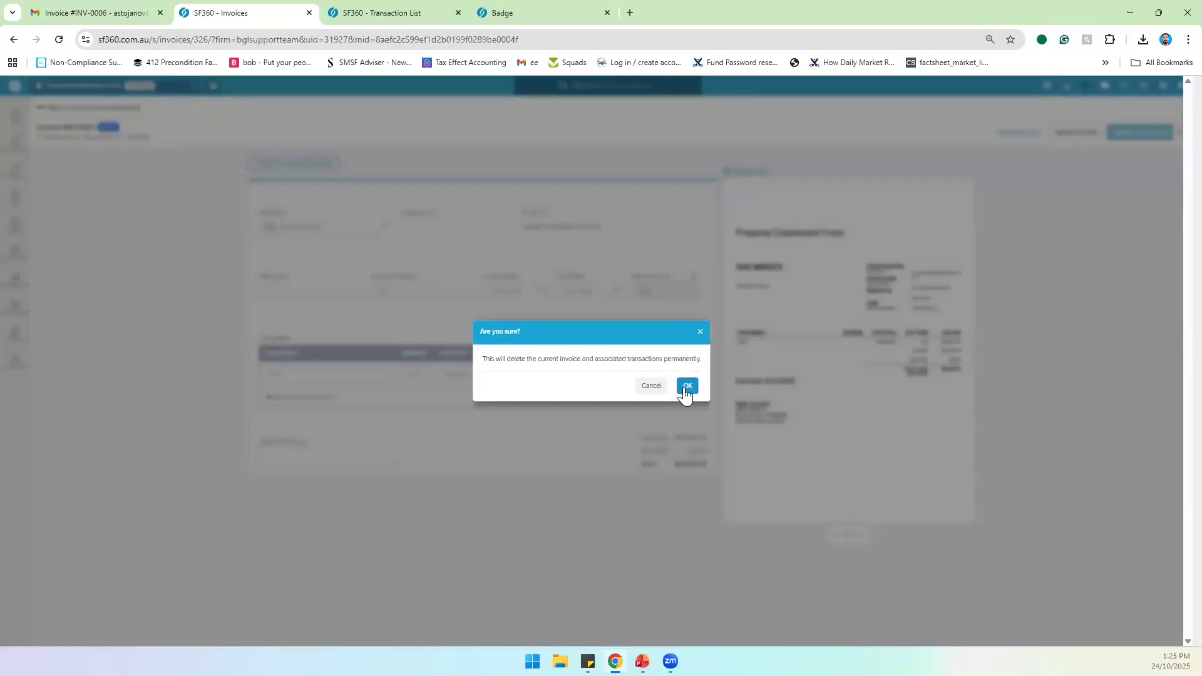
click(401, 11)
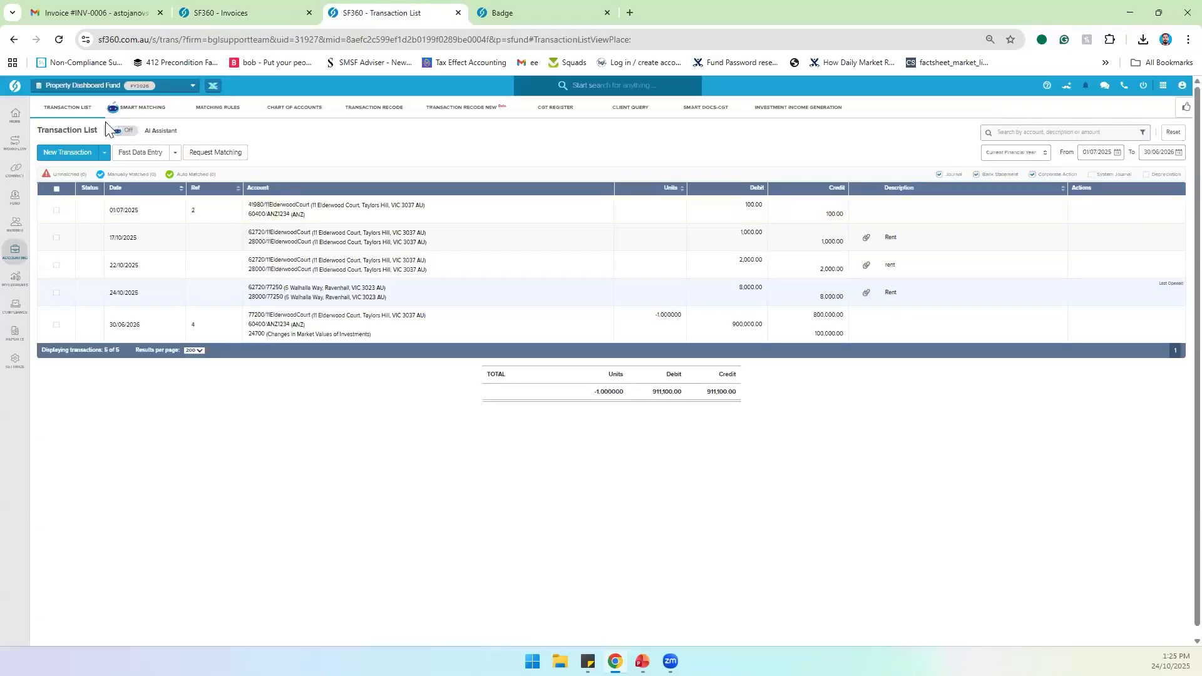
Step: Confirm deleting invoice INV-0007 and refresh the transaction list to verify its $8,000 rent entry is gone
click(59, 39)
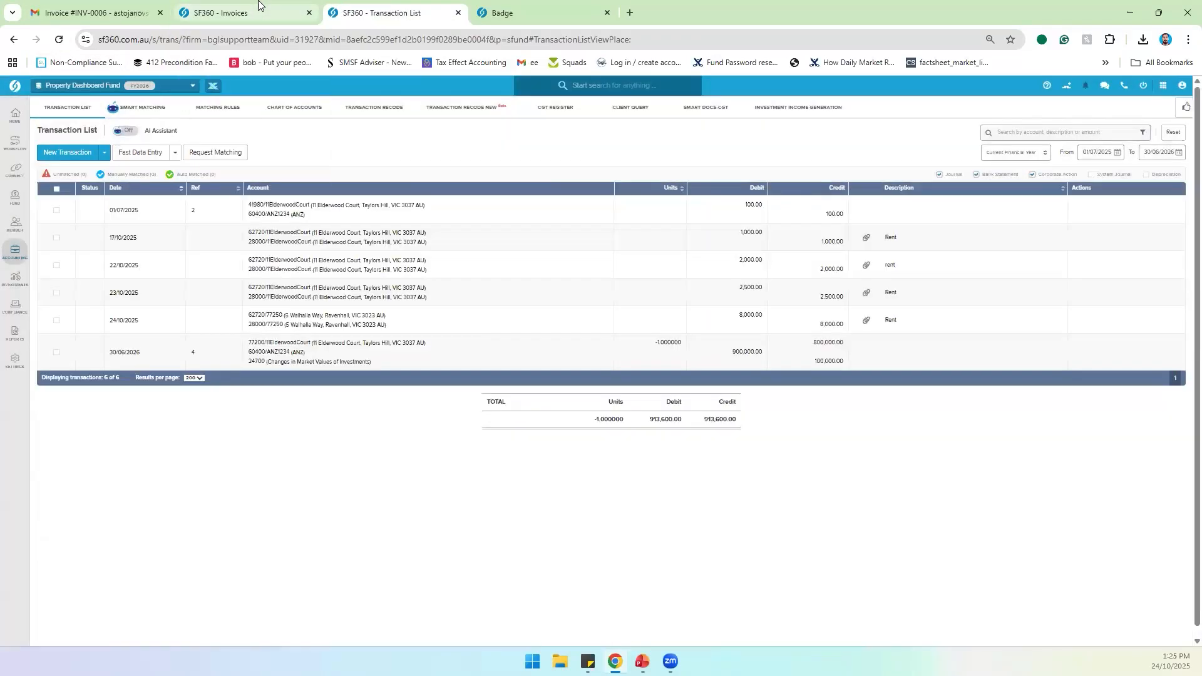
click(258, 6)
click(687, 386)
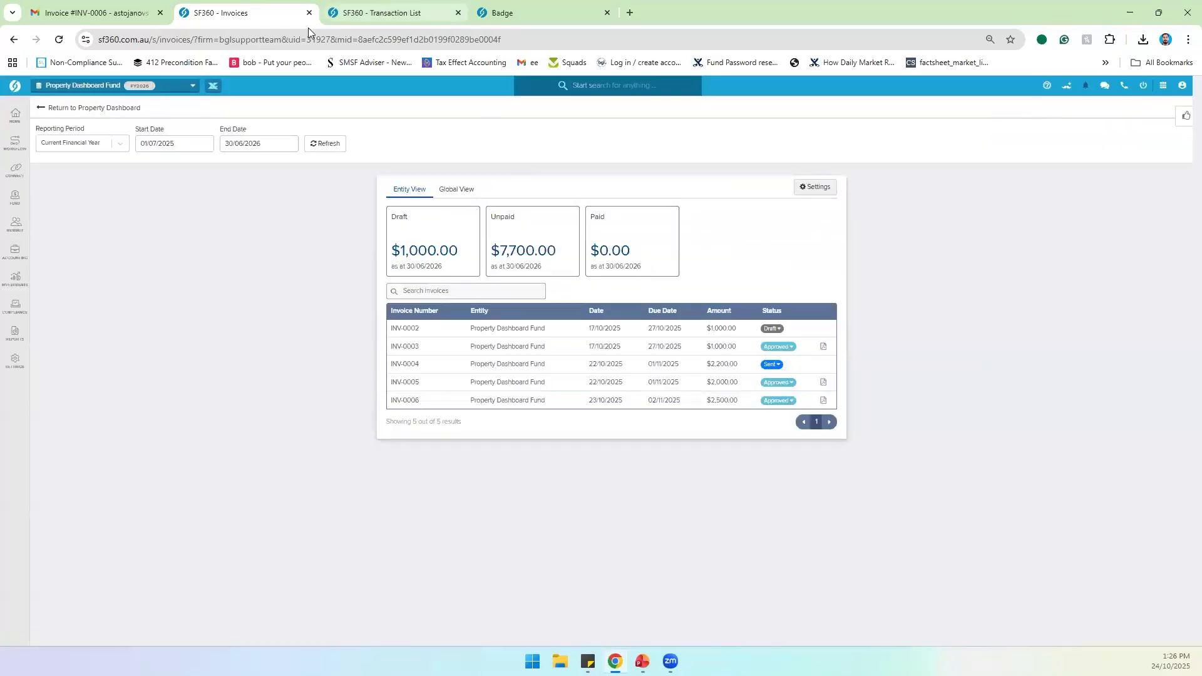
click(383, 12)
click(58, 41)
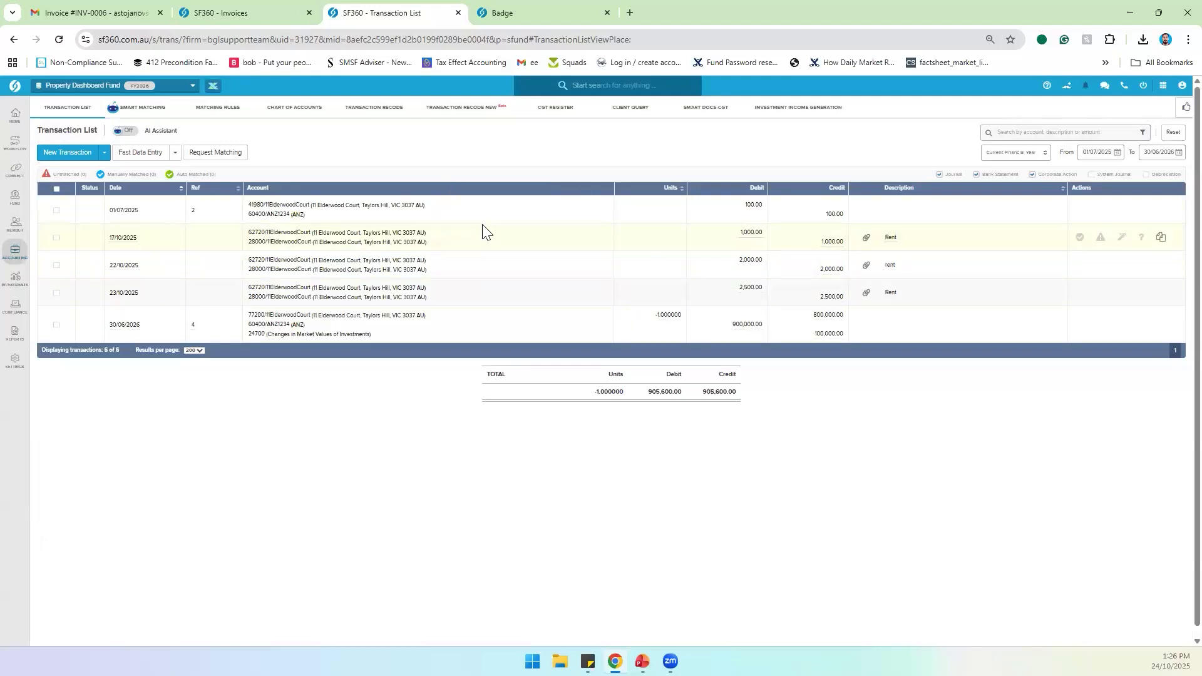
Step: Check the invoice list and property dashboard, then return to the transaction list
click(244, 13)
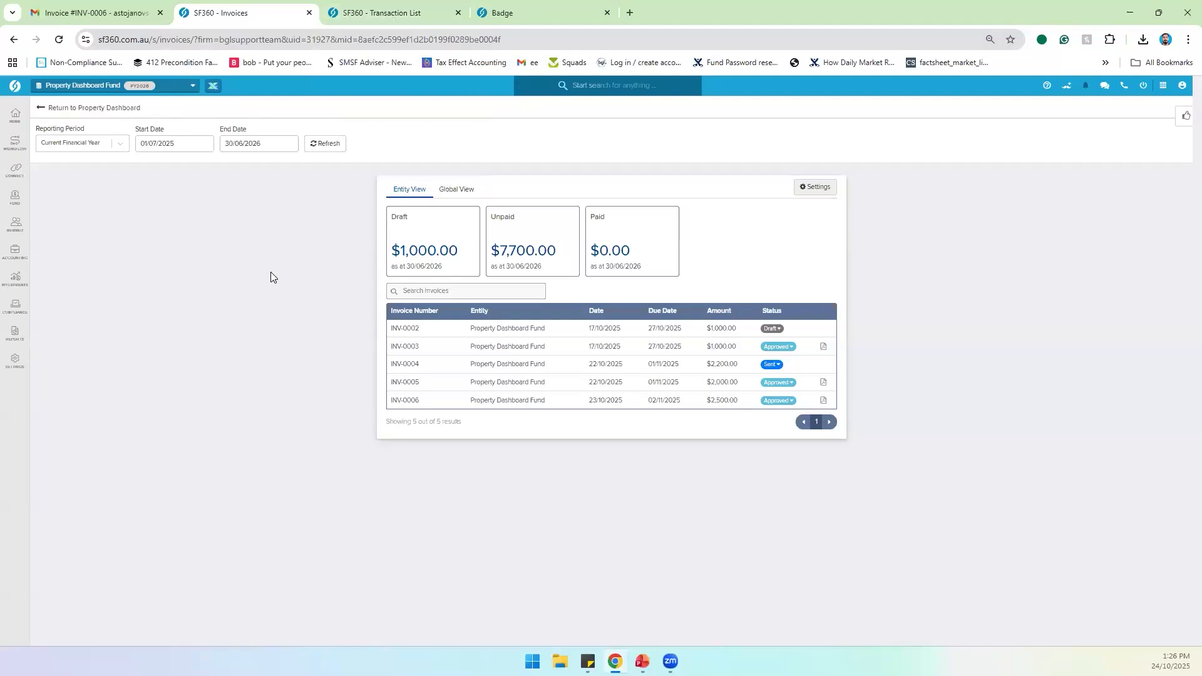
click(86, 112)
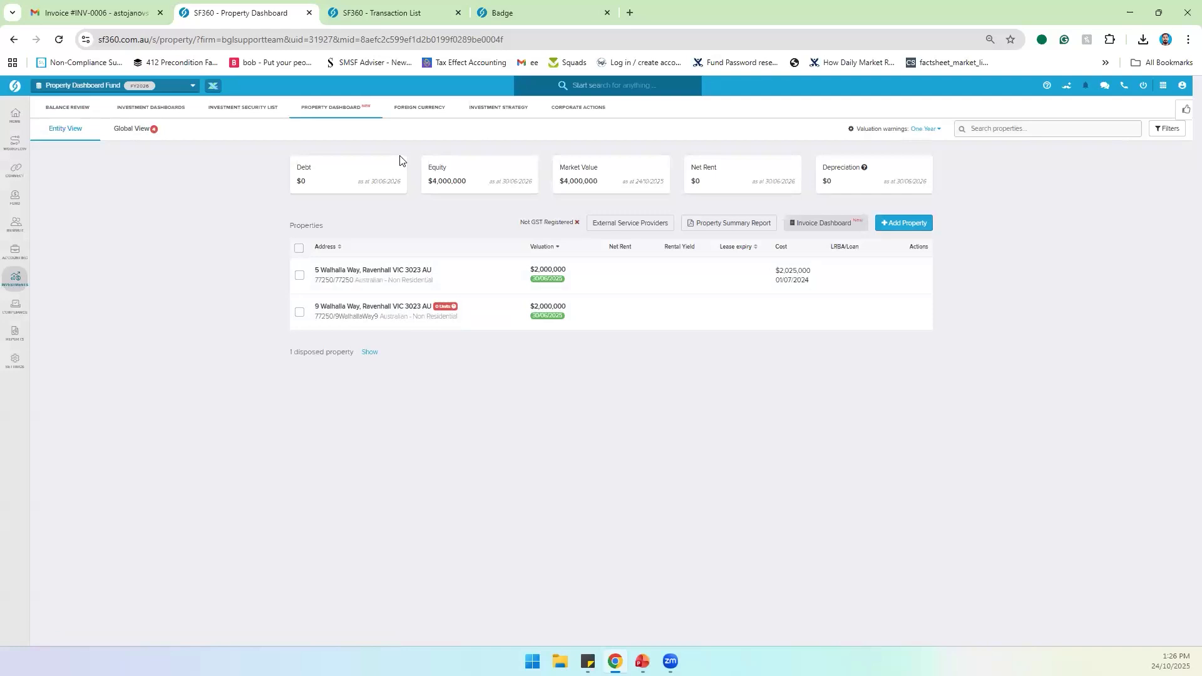
click(399, 12)
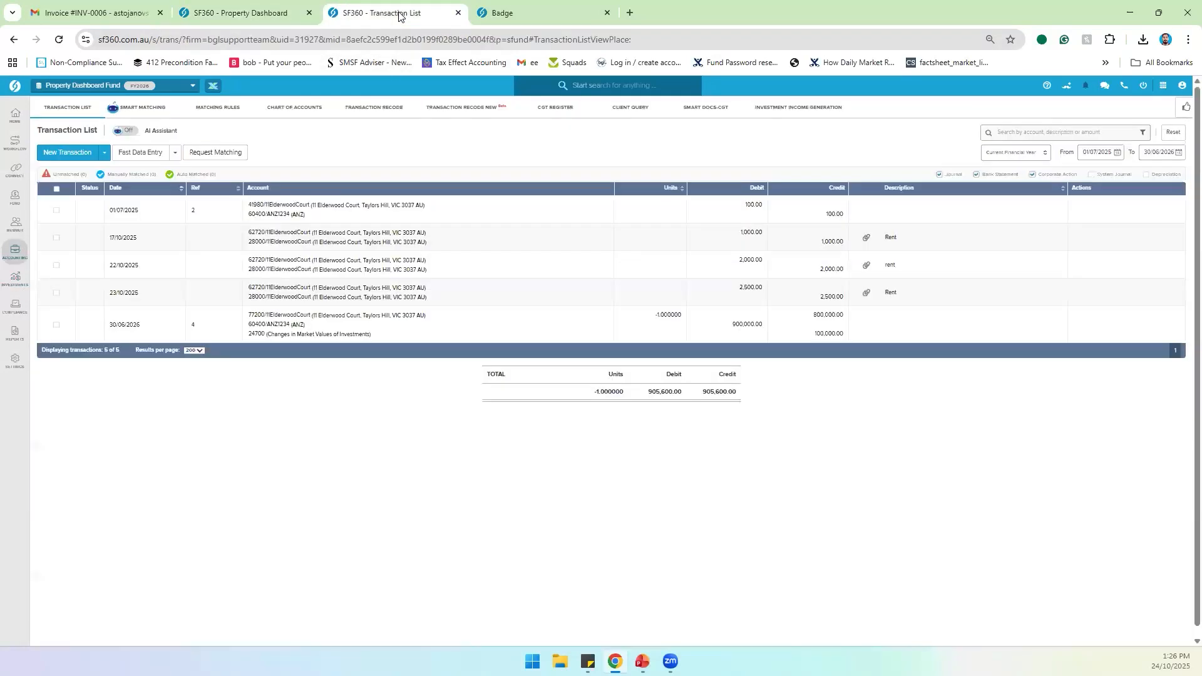
Step: Clear the units on the 30/06/2026 Elderwood Court journal line and post the 900,000.00 journal despite the warning
double_click(560, 325)
double_click(577, 320)
key(BackSpace)
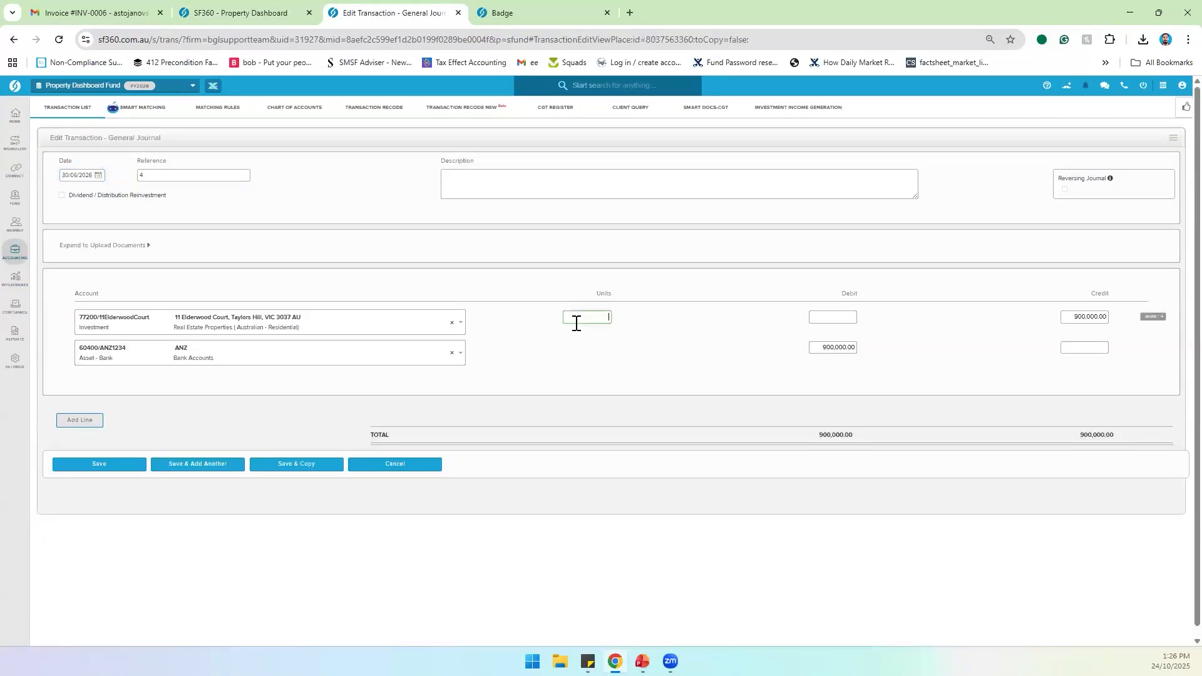
click(92, 466)
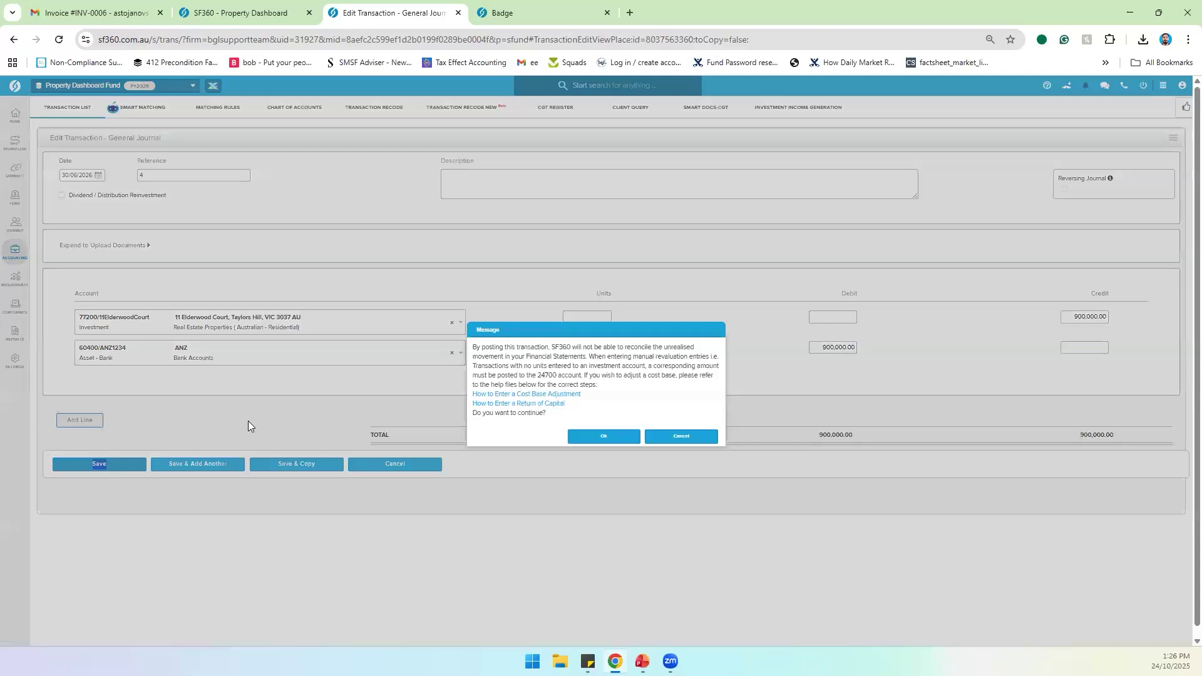
click(586, 435)
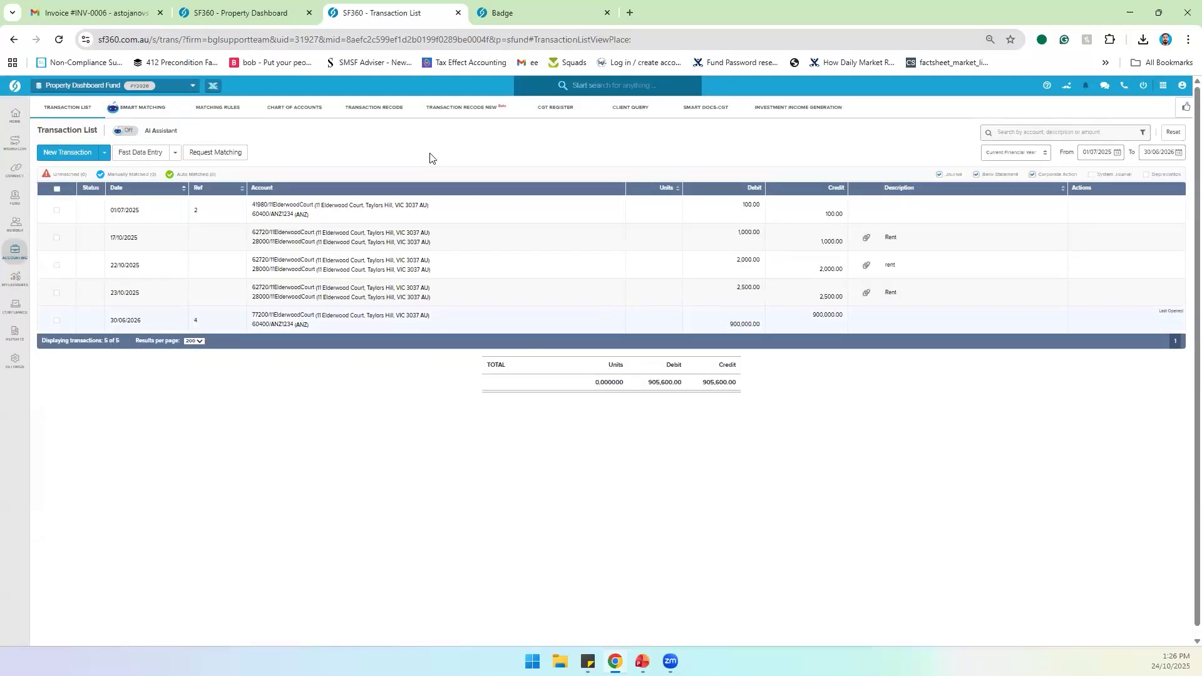
click(275, 13)
click(59, 39)
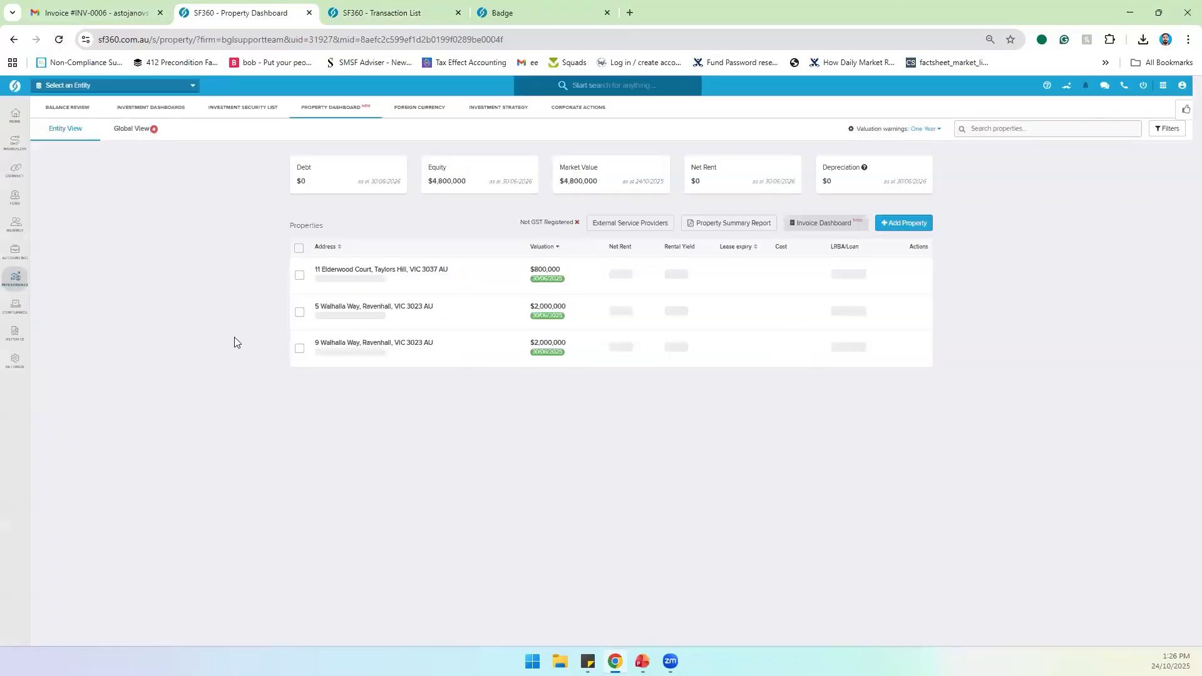
click(476, 279)
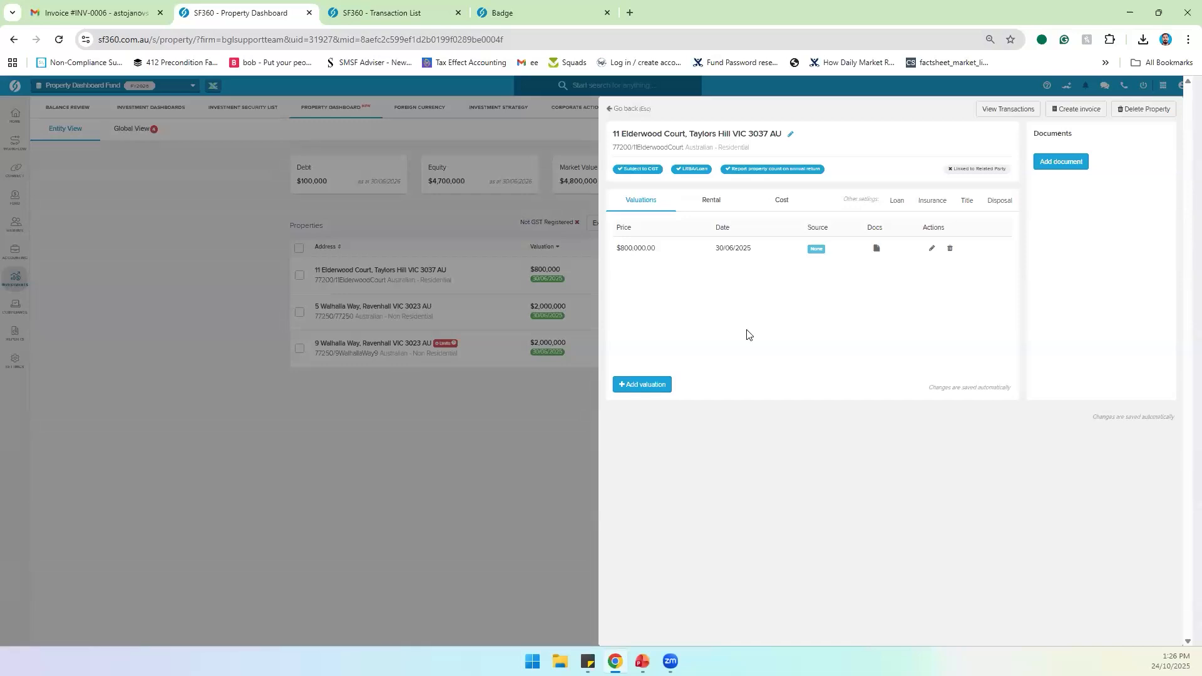
click(631, 385)
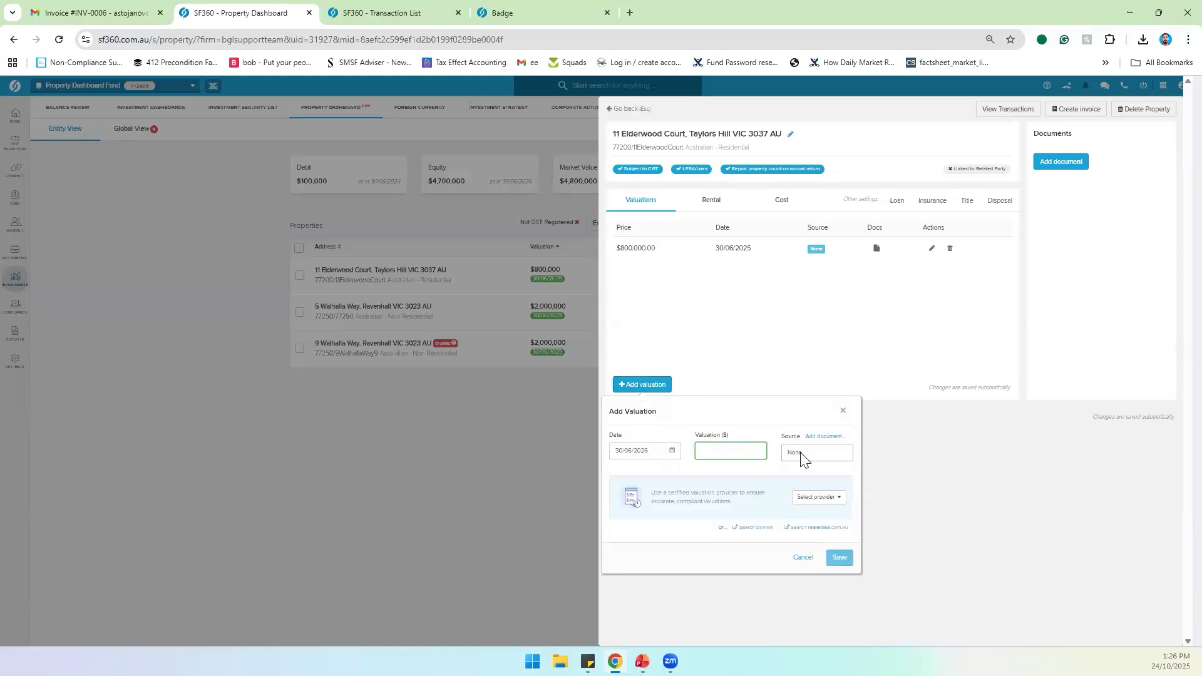
Step: Review the certified valuation provider list and close it without choosing a provider
click(807, 499)
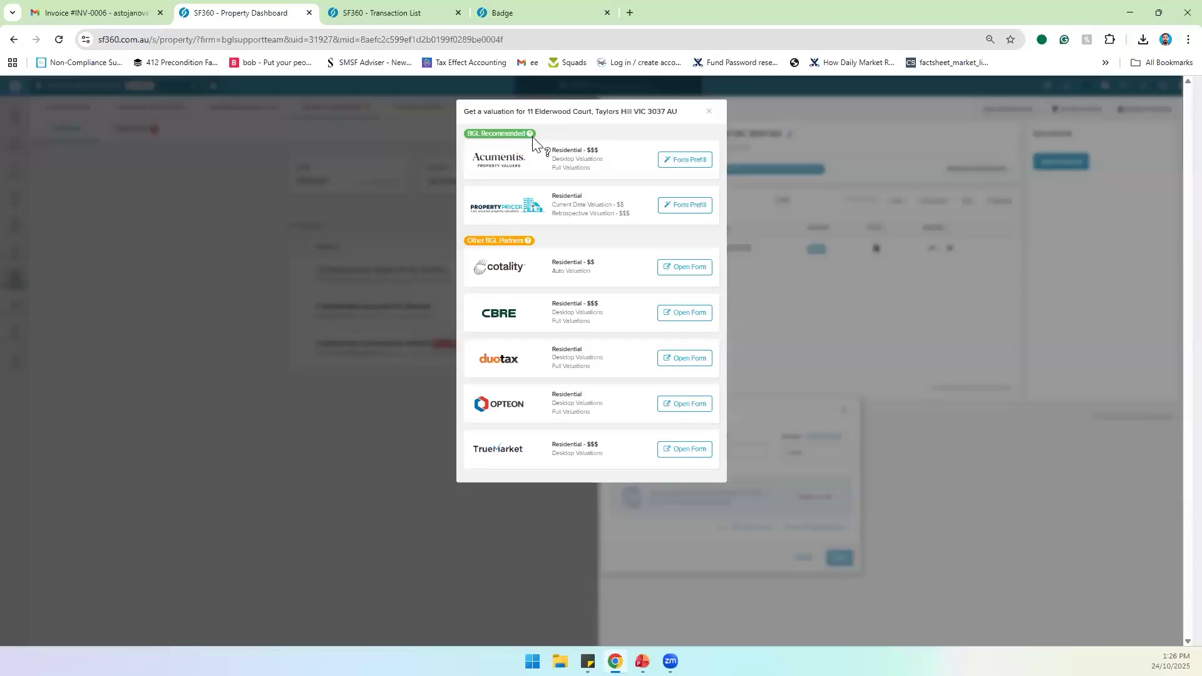
mouse_move(530, 136)
click(709, 113)
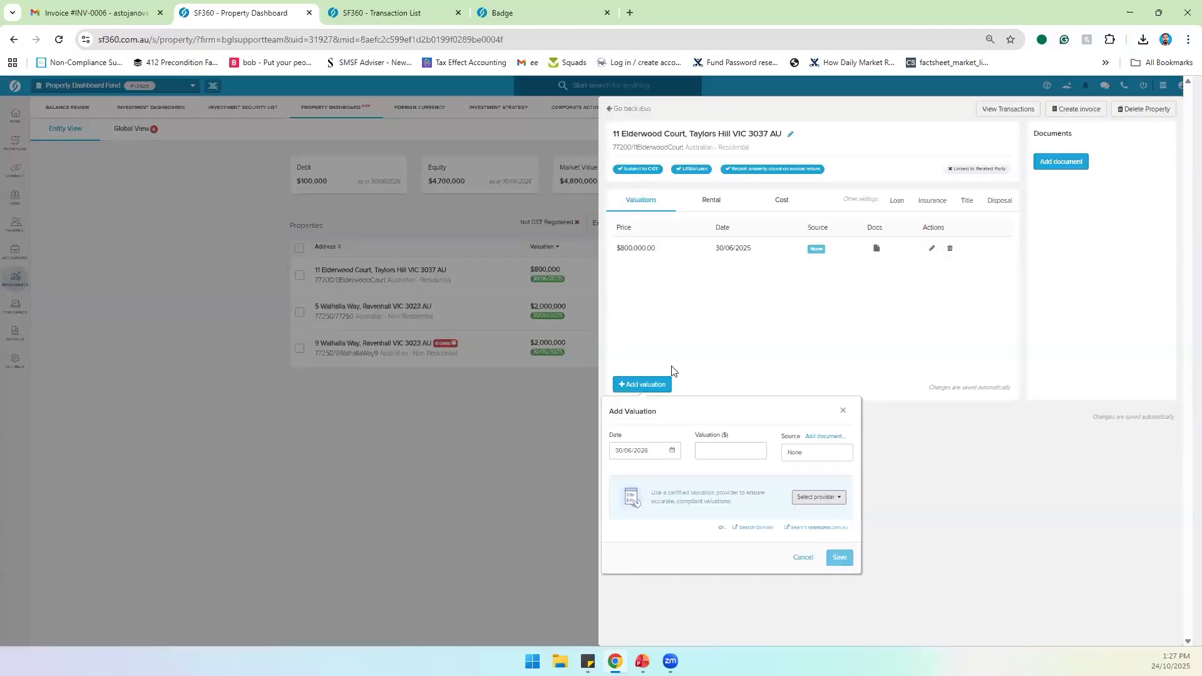
click(818, 497)
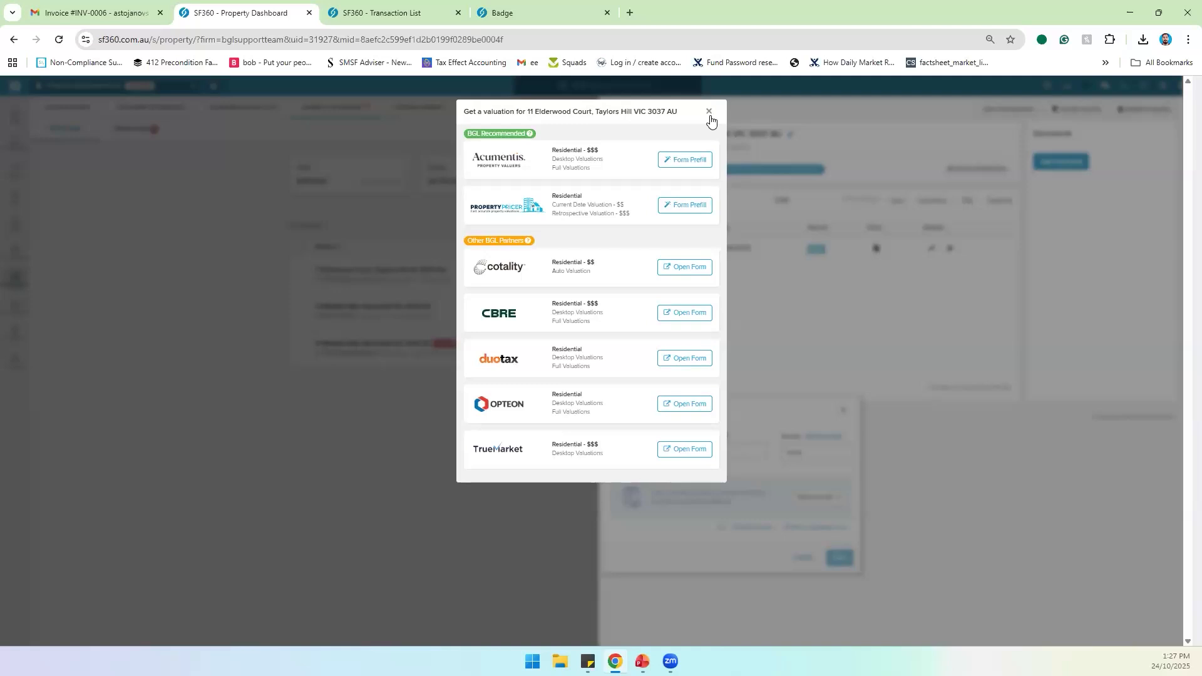
click(709, 113)
click(695, 446)
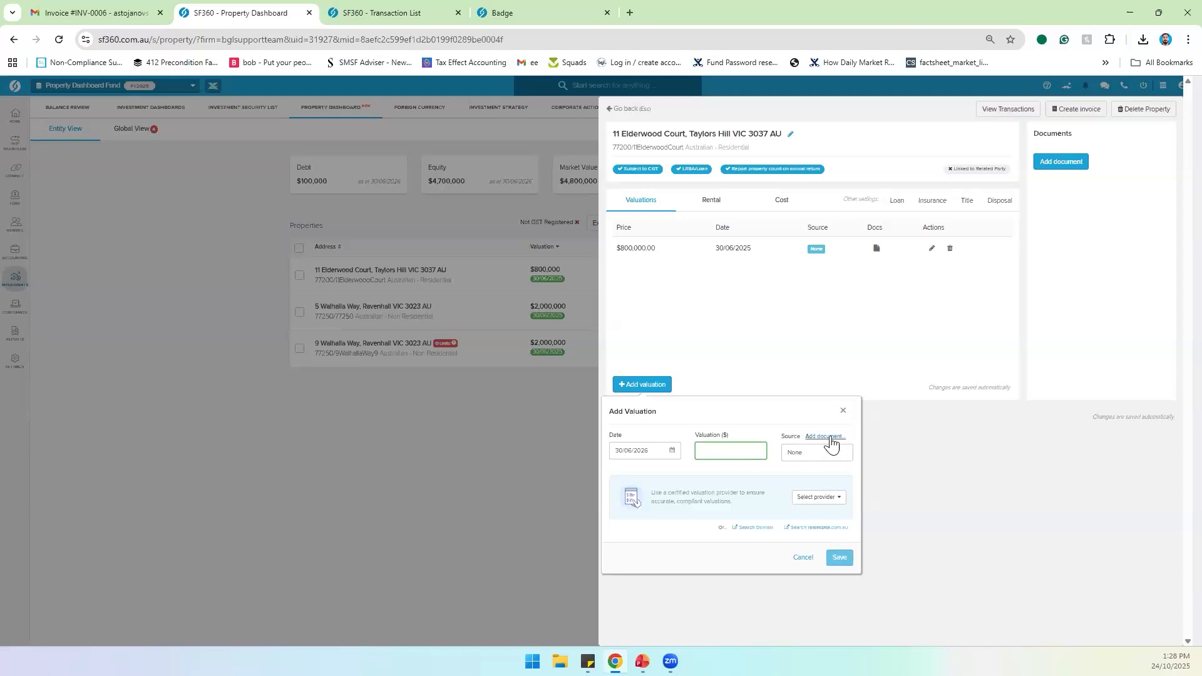
Step: Attach INV-0006 as the supporting document for the Elderwood Court valuation
click(814, 451)
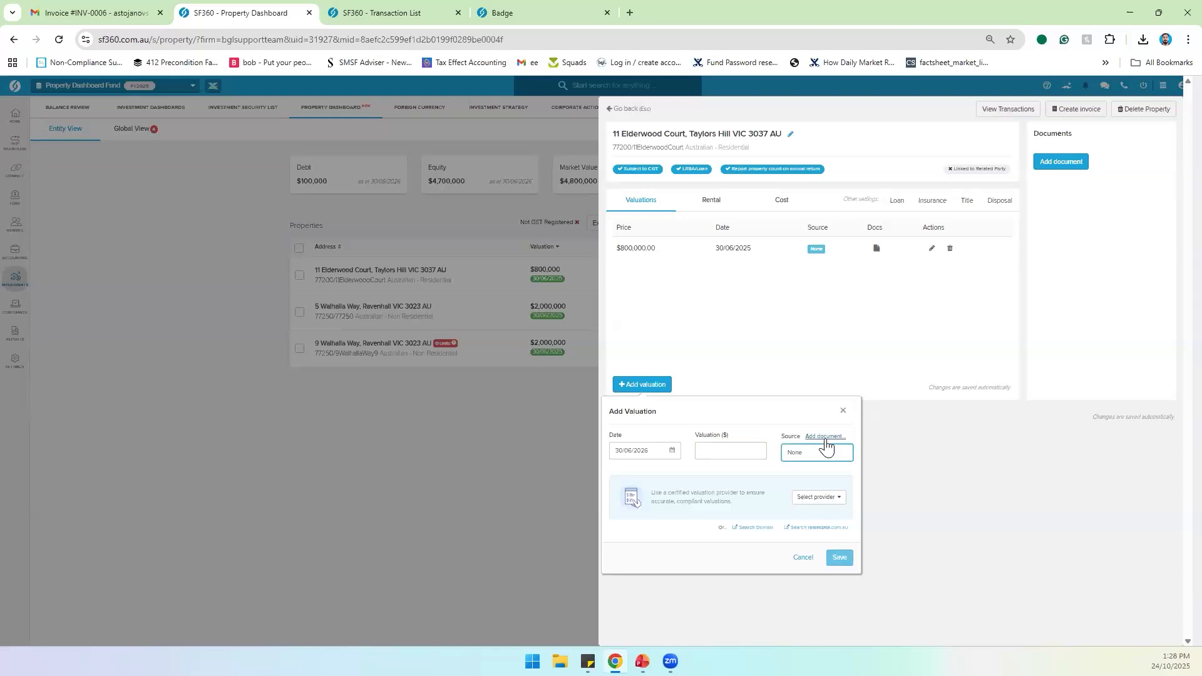
click(824, 437)
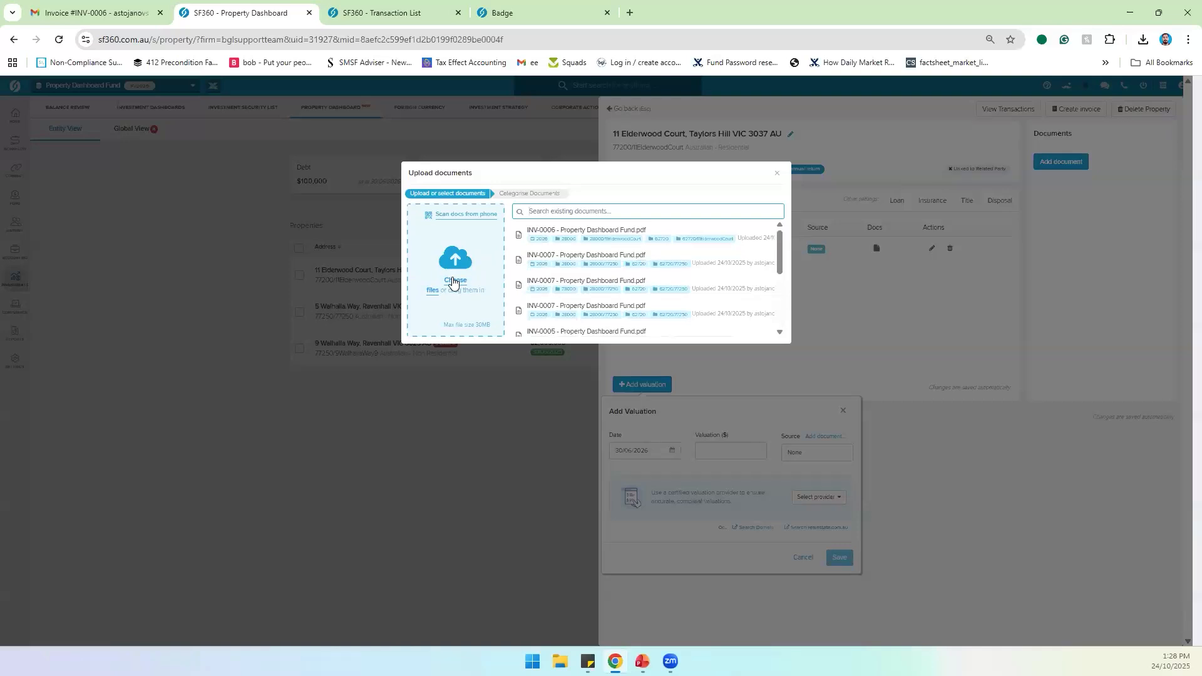
click(778, 175)
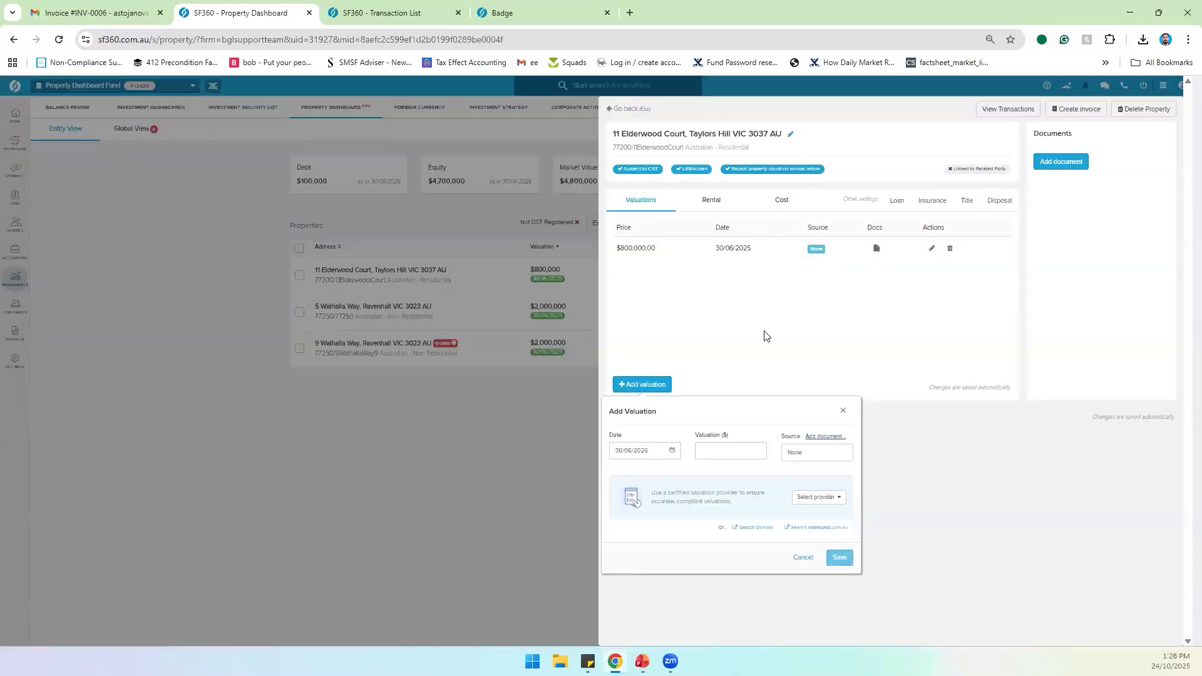
click(819, 437)
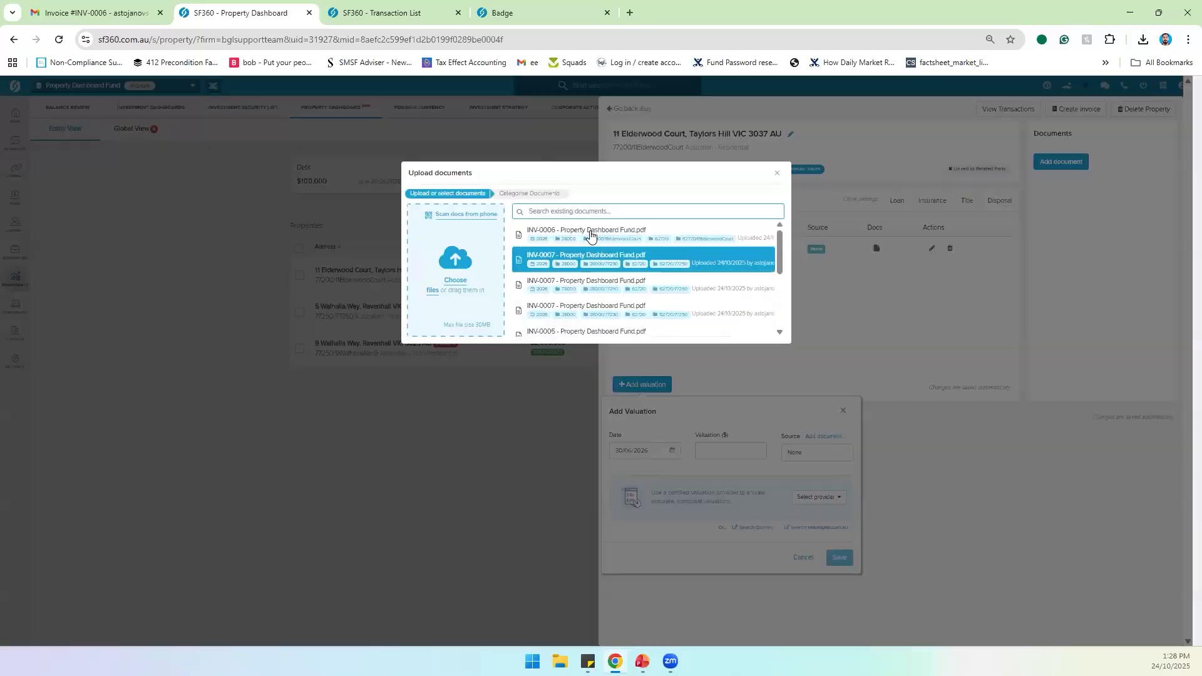
click(589, 231)
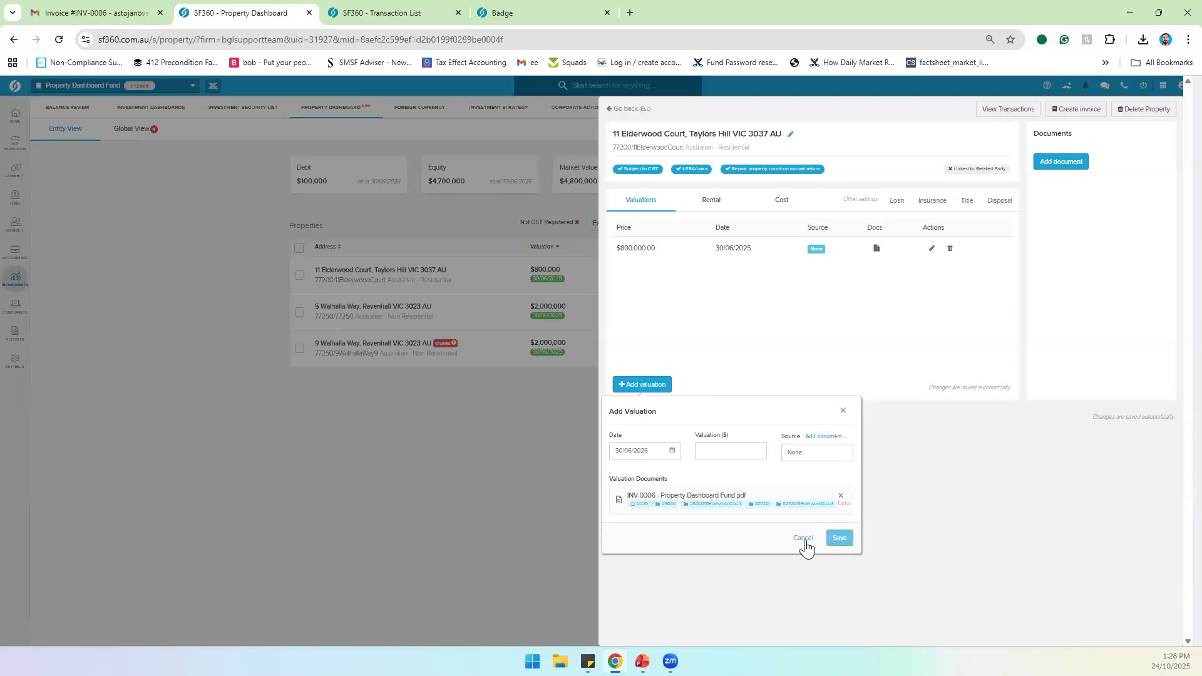
Step: Enter a valuation amount of 900,000 and save the new valuation
click(705, 451)
text(900,000)
click(761, 478)
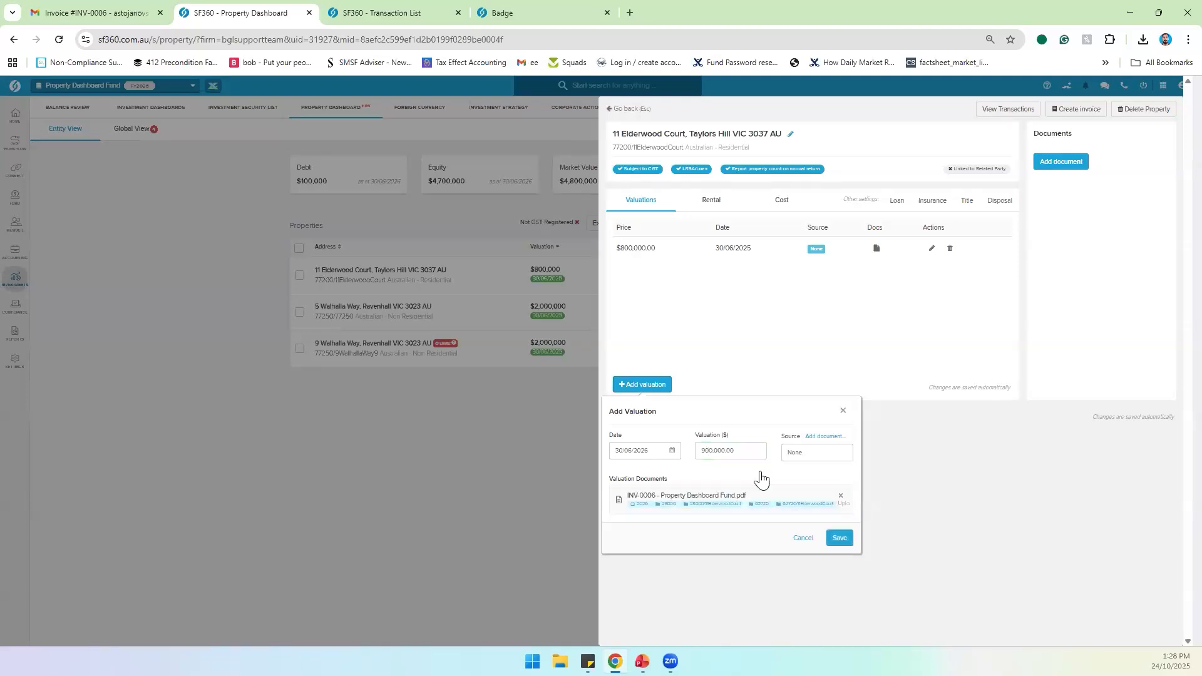
click(839, 537)
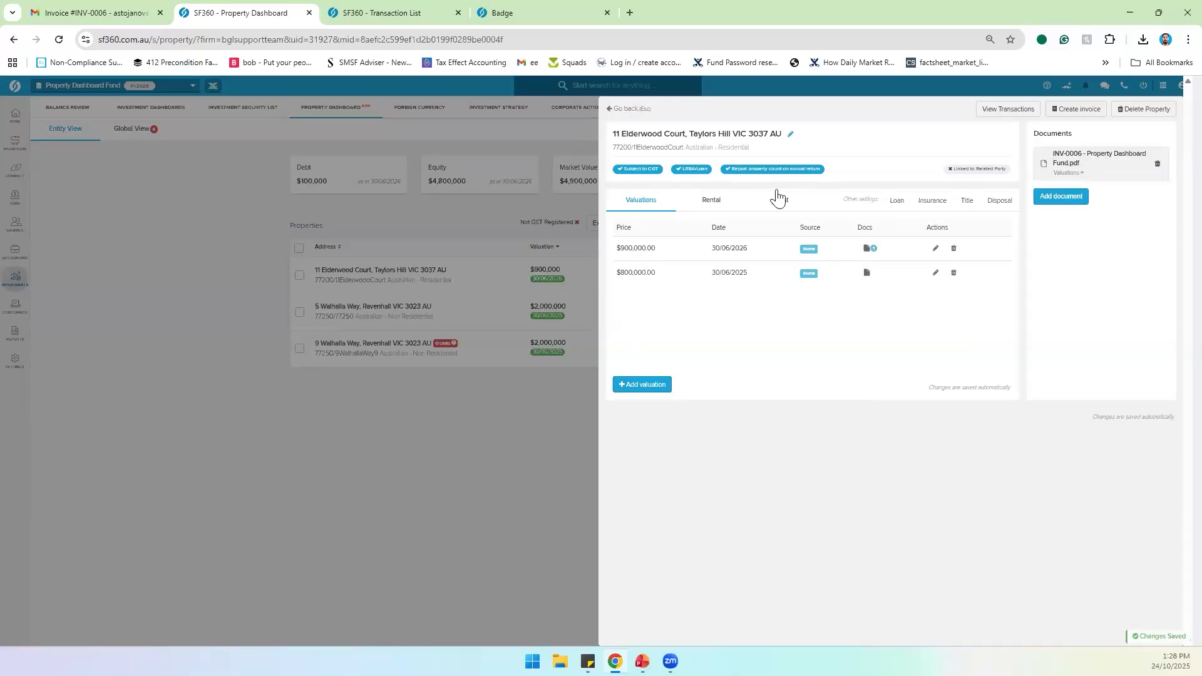
Step: Open the fund's Documents page in a separate tab, showing INV-0006's uploaded PDF
click(623, 109)
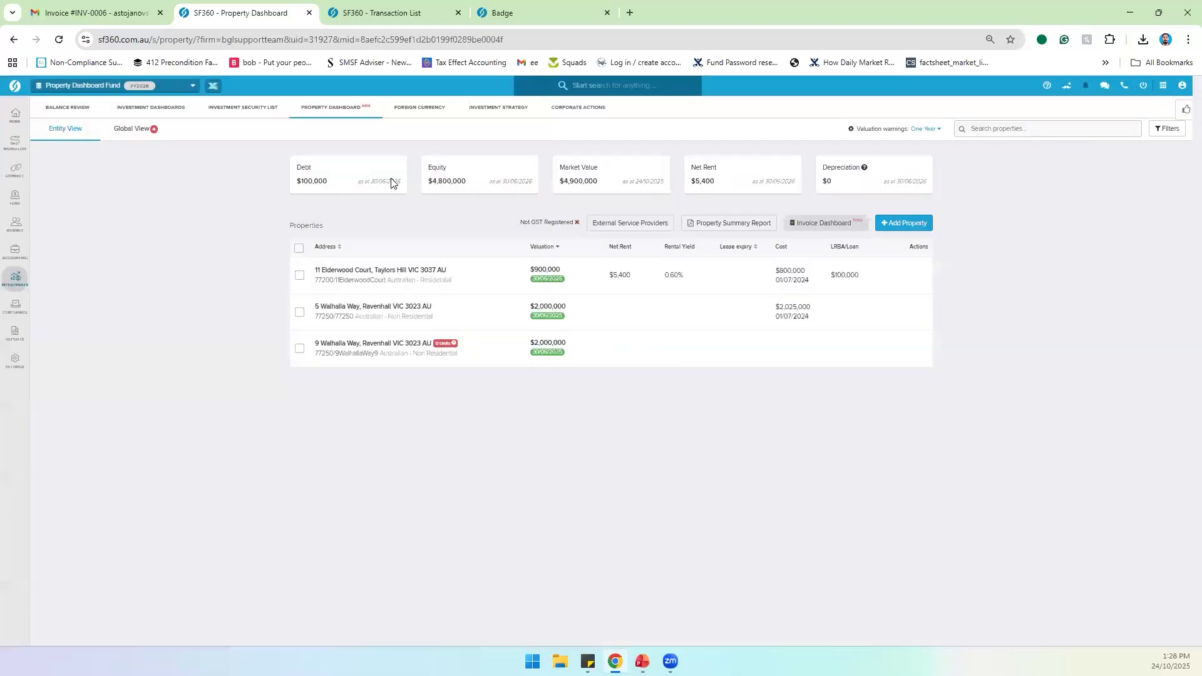
mouse_move(20, 316)
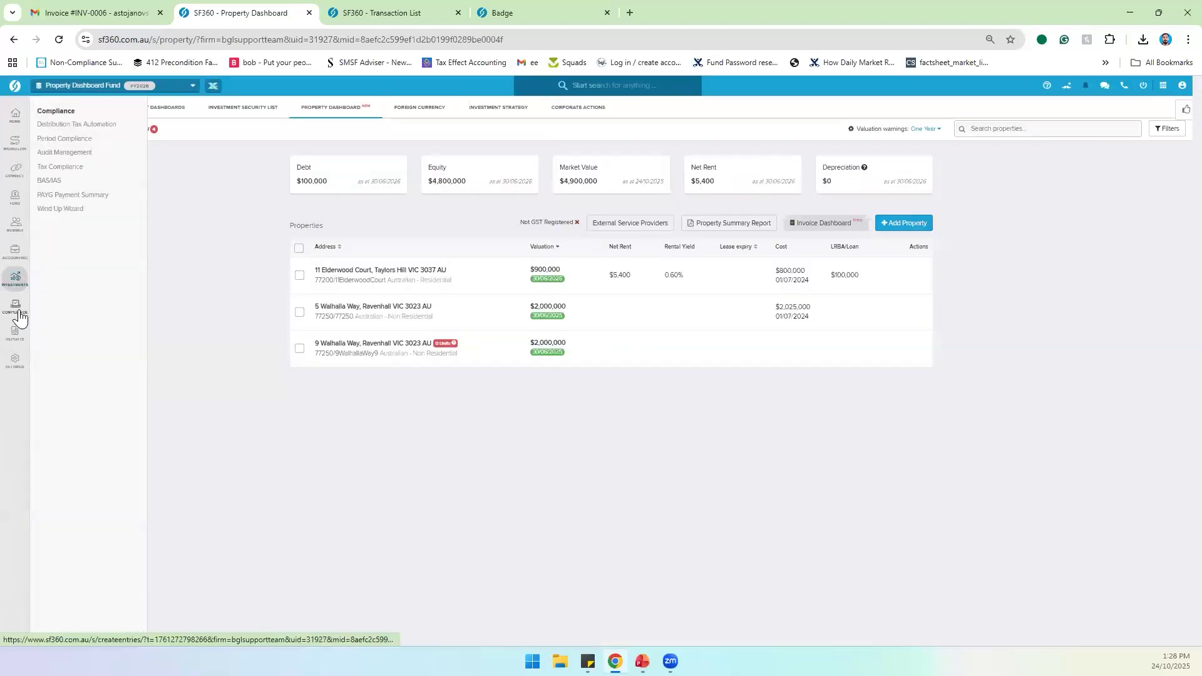
right_click(63, 167)
click(82, 179)
click(382, 13)
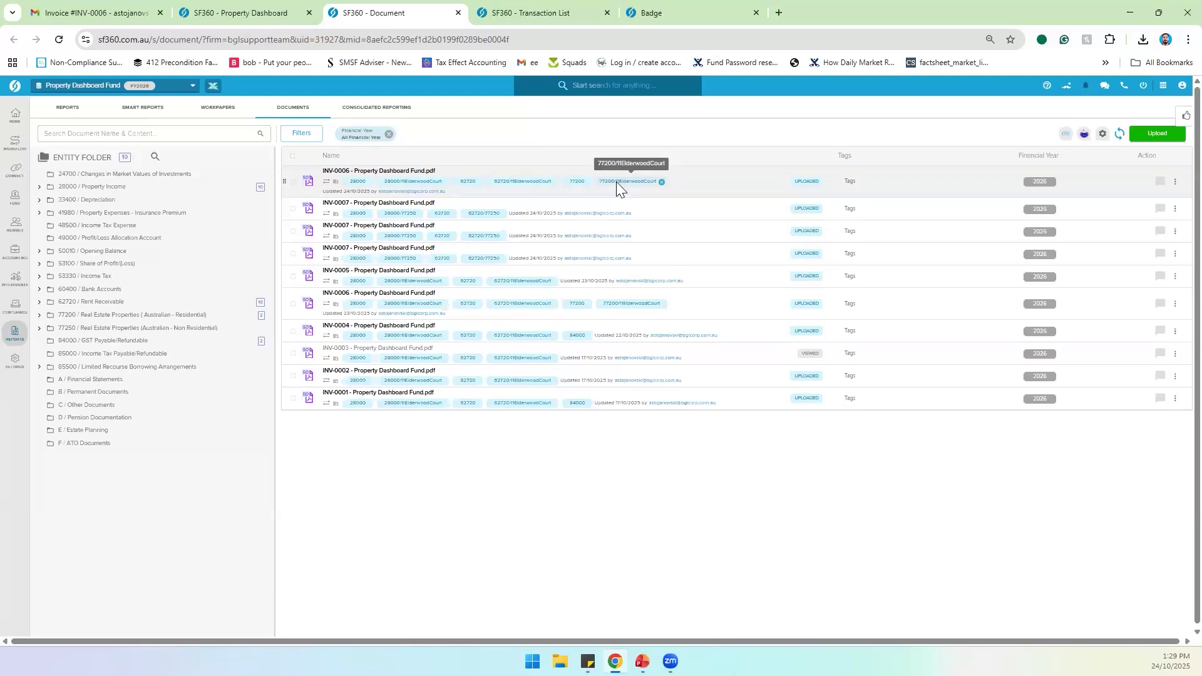
click(851, 182)
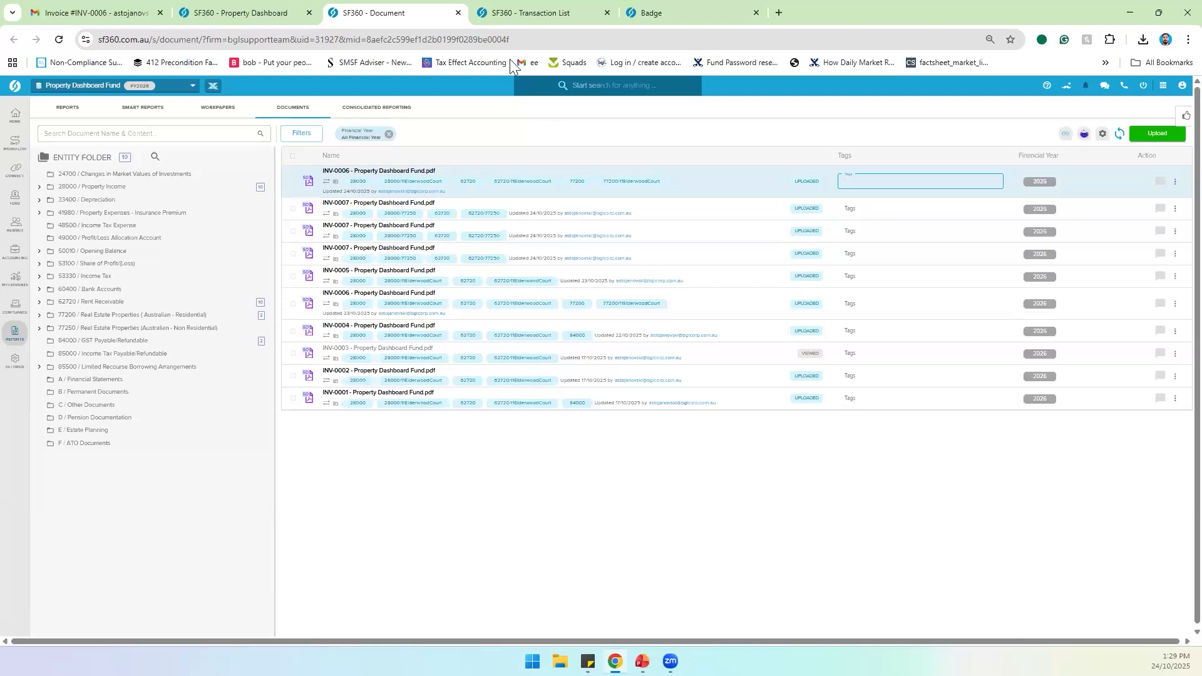
click(503, 19)
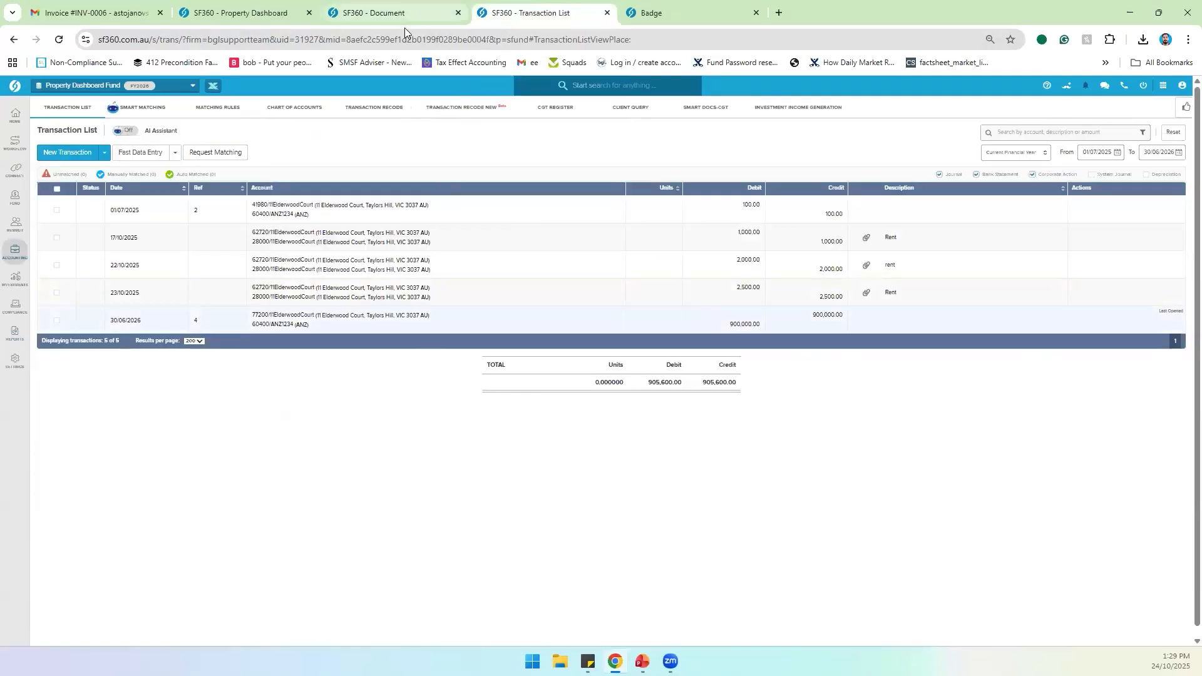
click(267, 18)
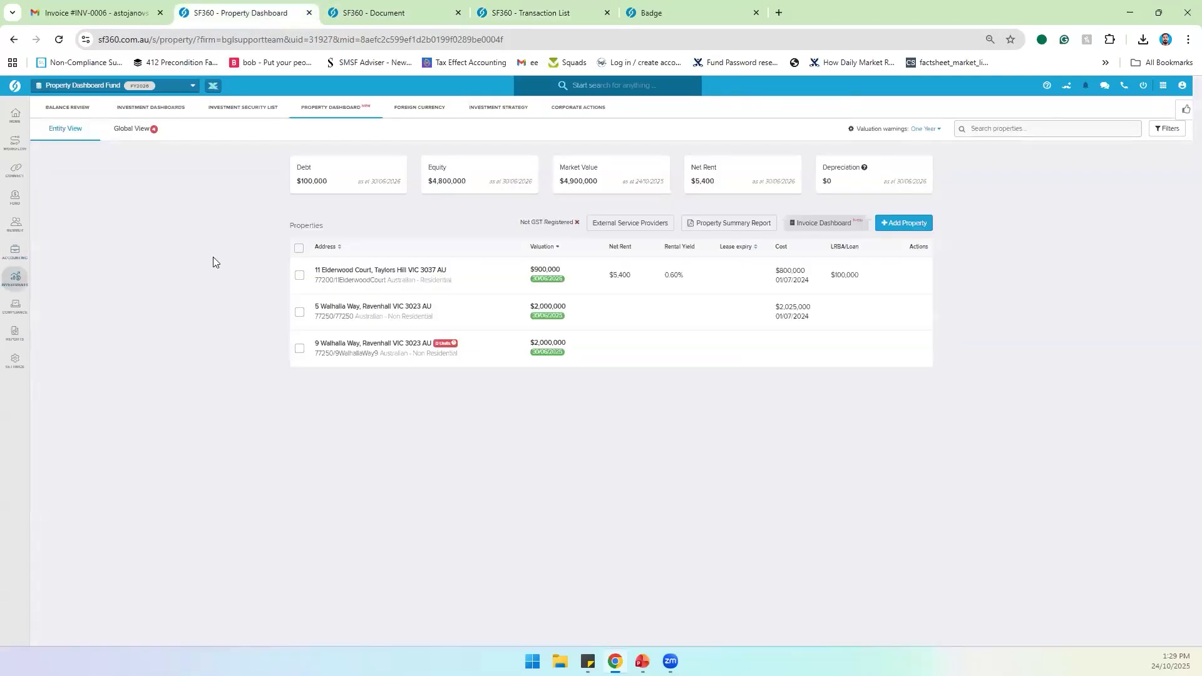